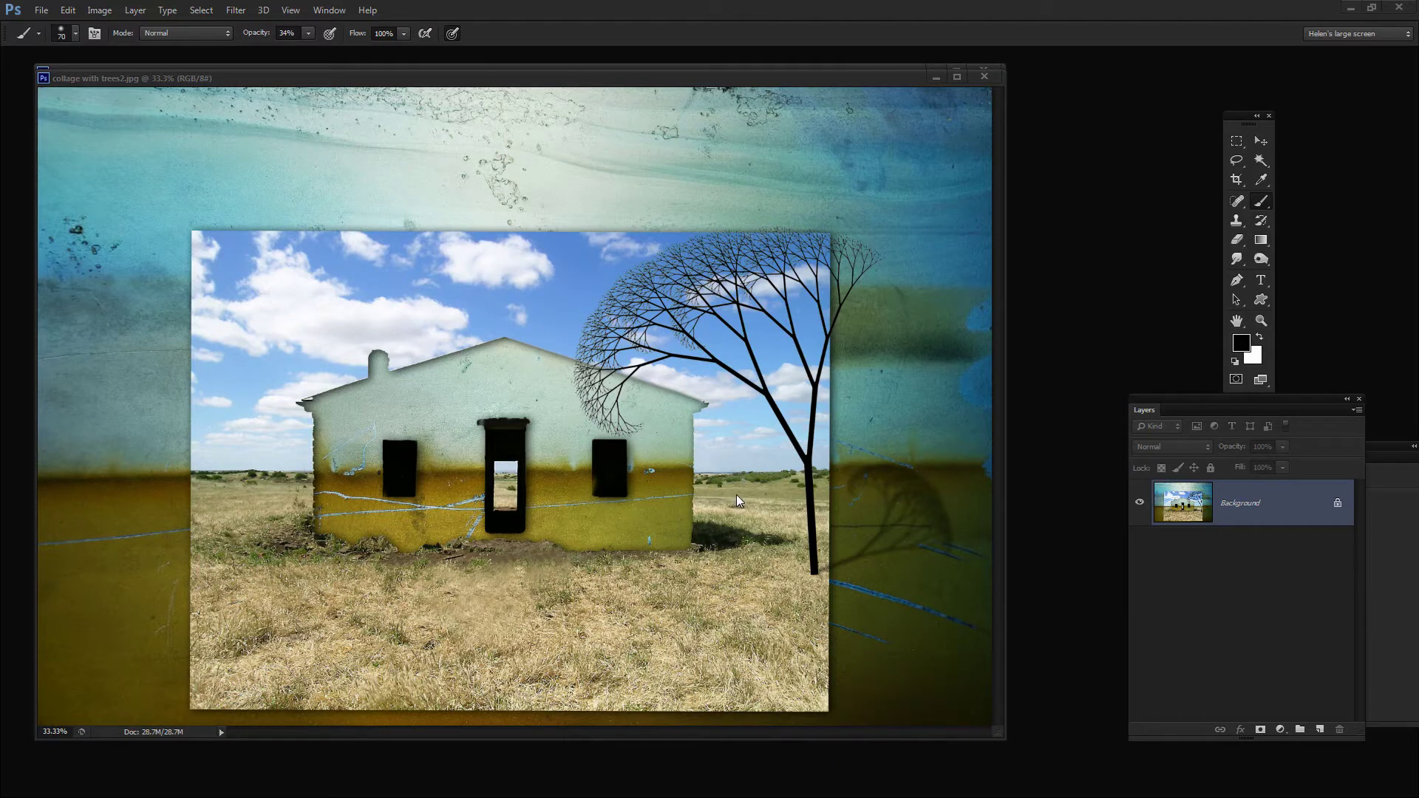
# Slide the 'collage with trees2' window aside, then minimize it to reveal 'collage with trees.jpg'.
pyautogui.moveTo(584, 86); pyautogui.dragTo(606, 74)
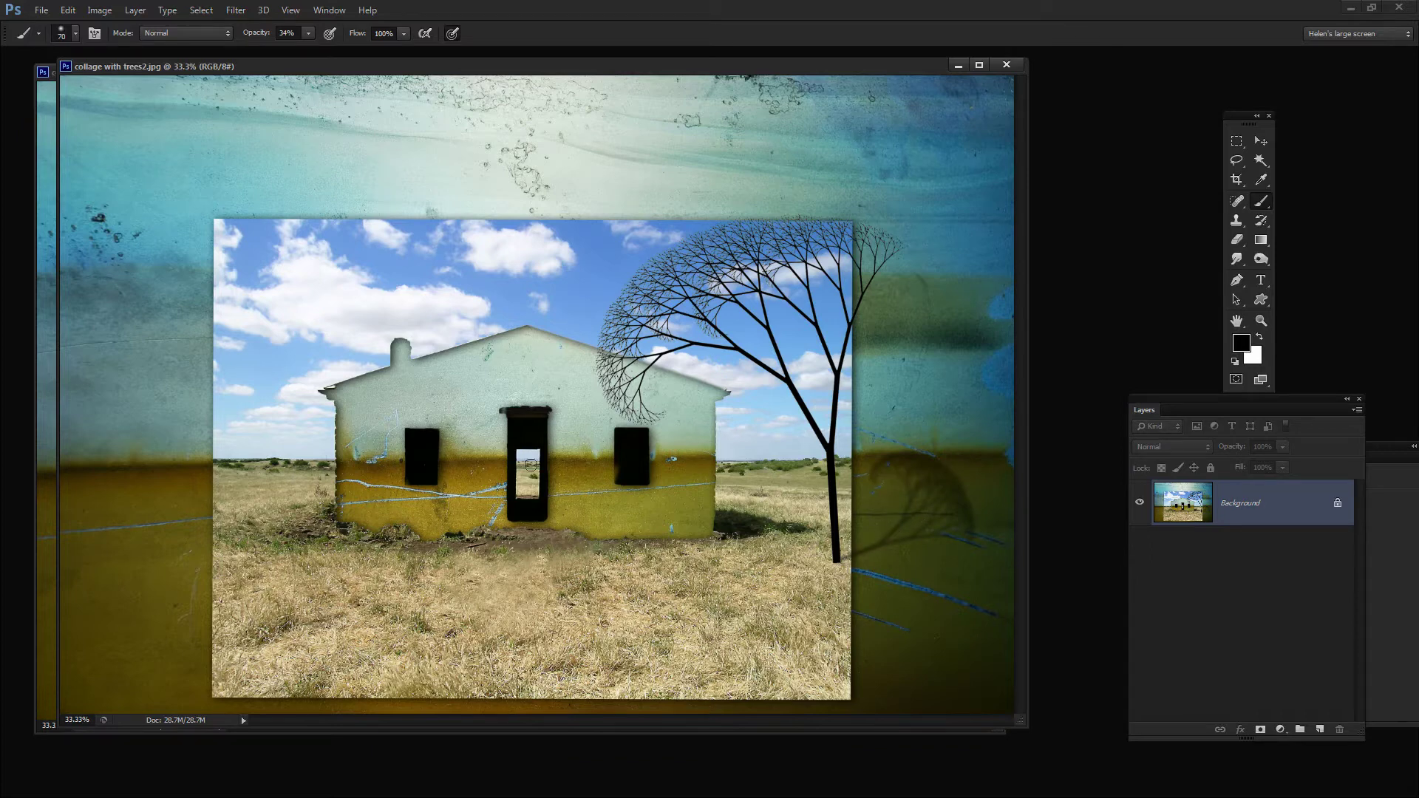
pyautogui.click(956, 67)
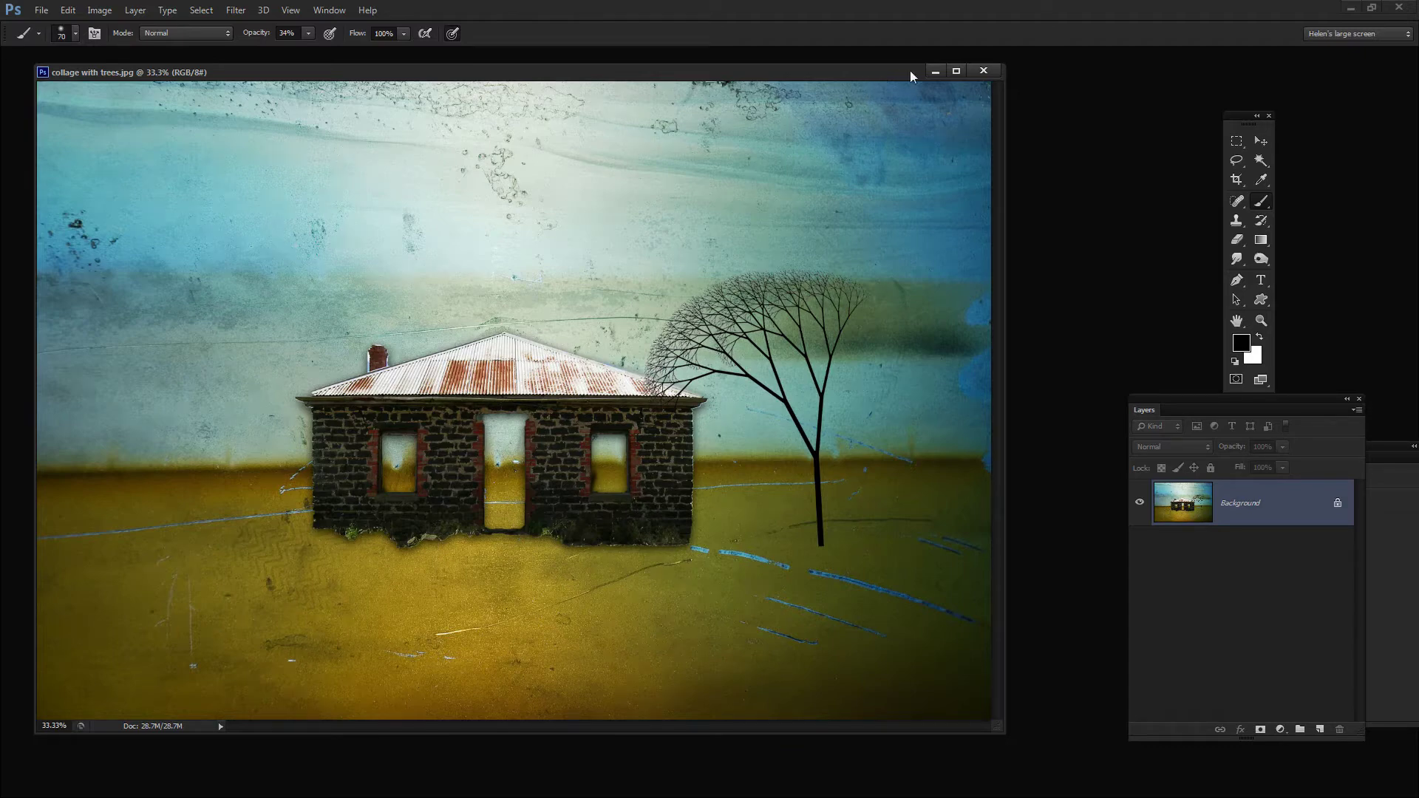
# Minimize the collage and bring the stone house photo forward from the Window list, moved right.
pyautogui.click(937, 70)
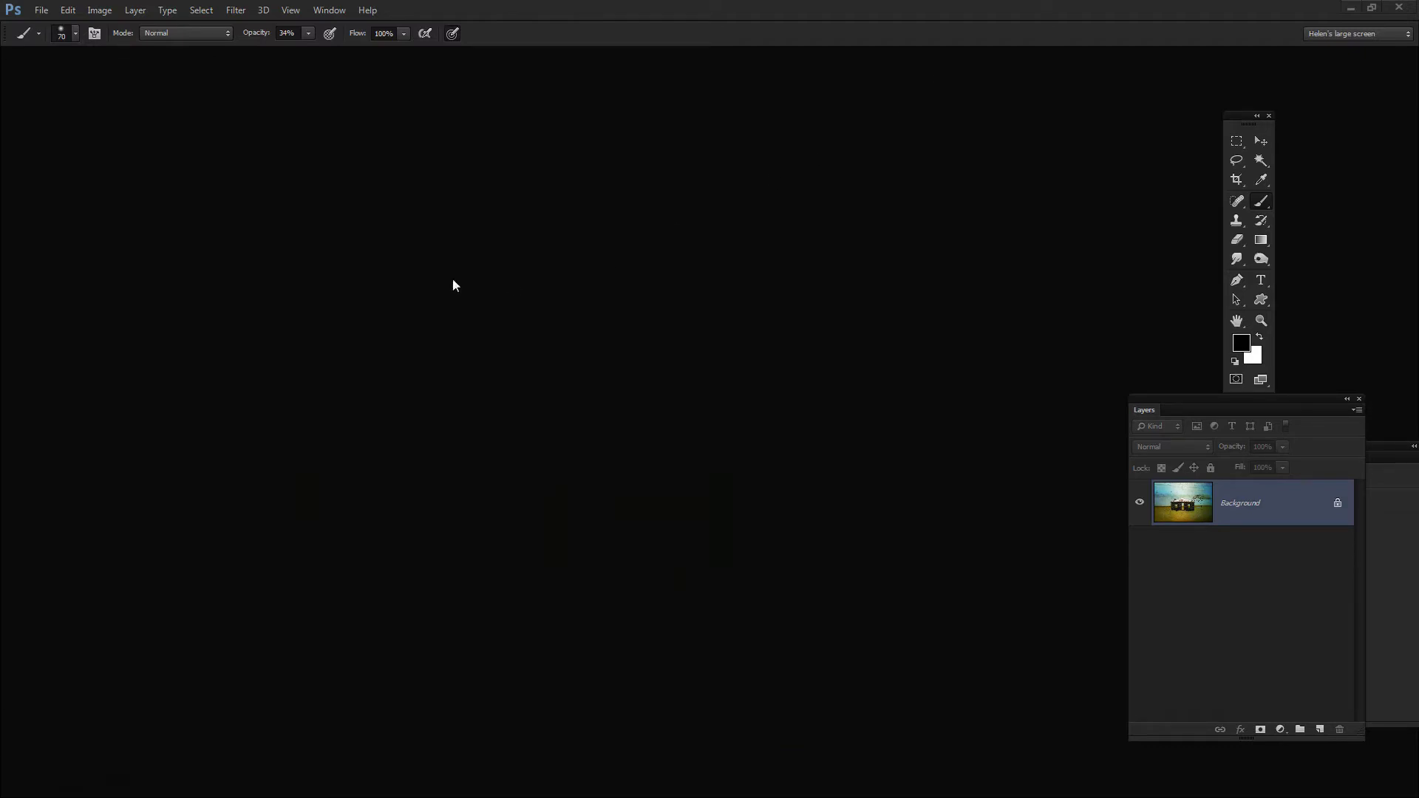
pyautogui.click(333, 12)
pyautogui.click(373, 480)
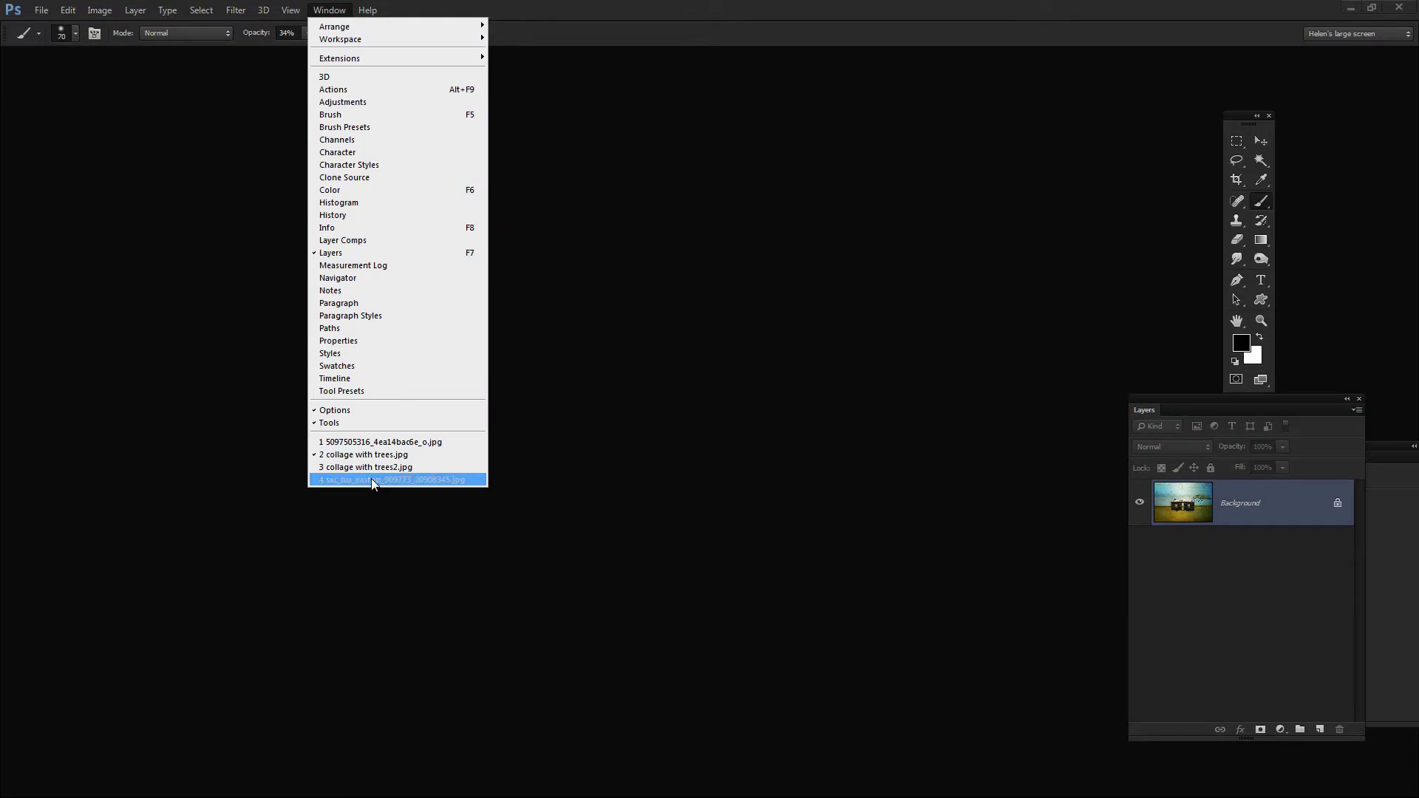
pyautogui.moveTo(295, 89); pyautogui.dragTo(873, 105)
# Bring up the grunge texture document and arrange it beside the house photo.
pyautogui.click(329, 10)
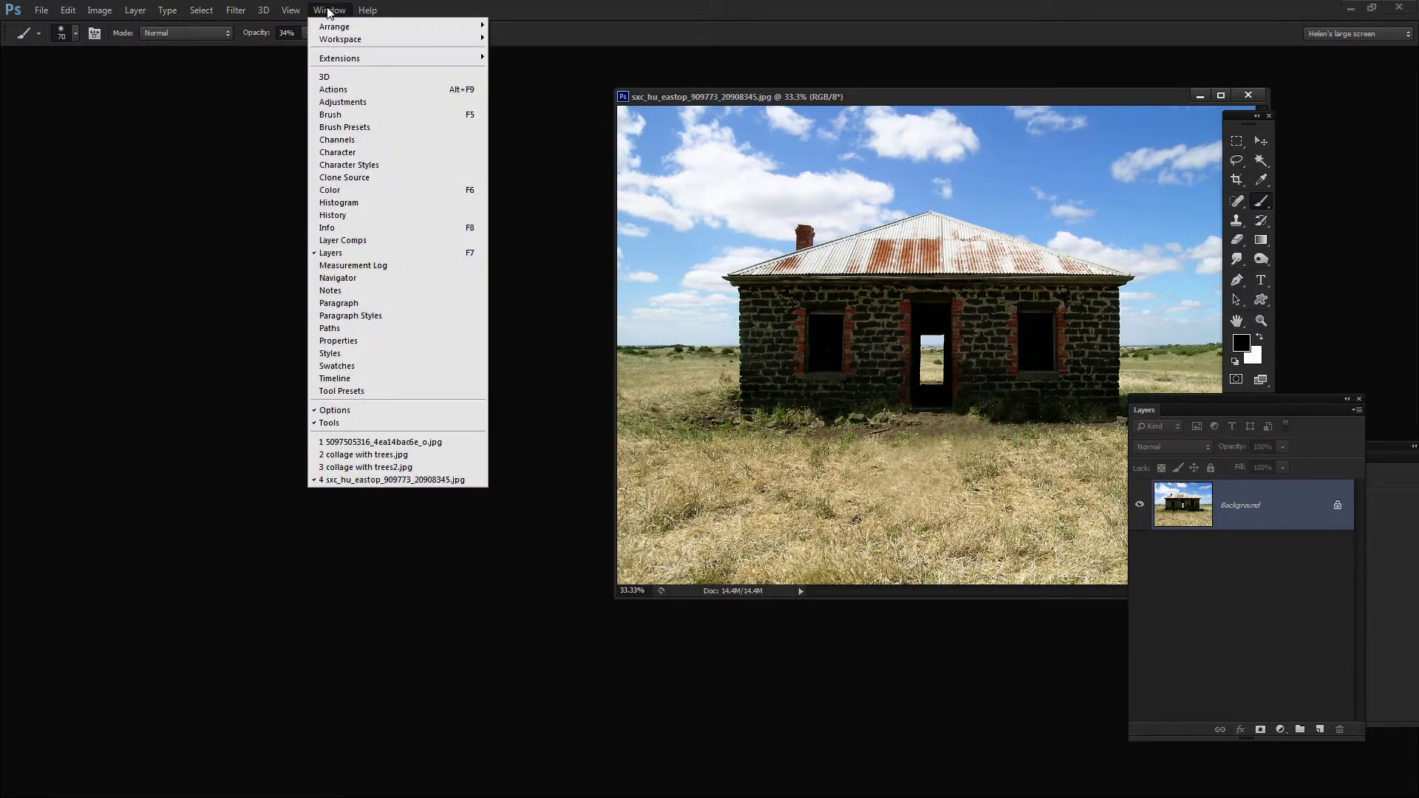
pyautogui.click(420, 441)
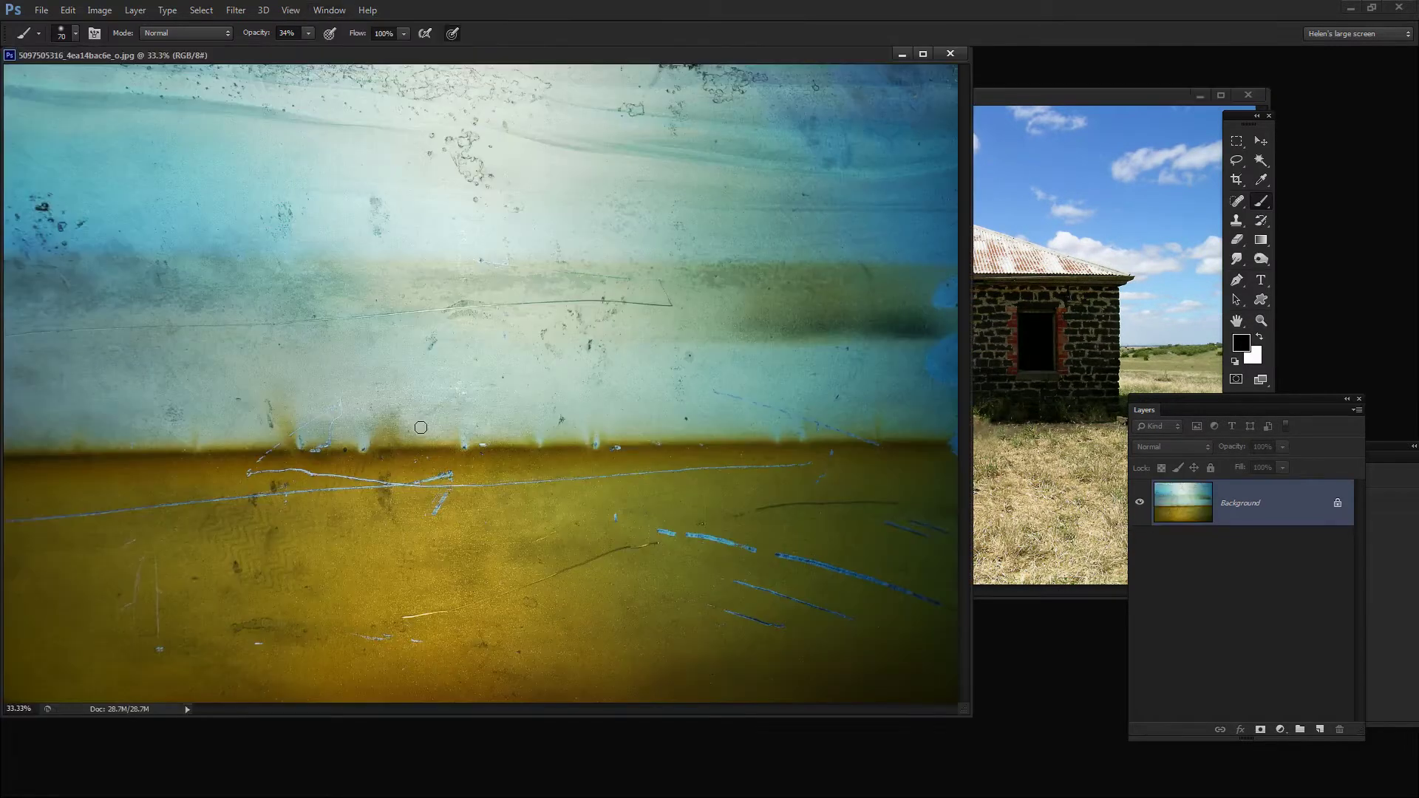
pyautogui.moveTo(638, 62); pyautogui.dragTo(760, 100)
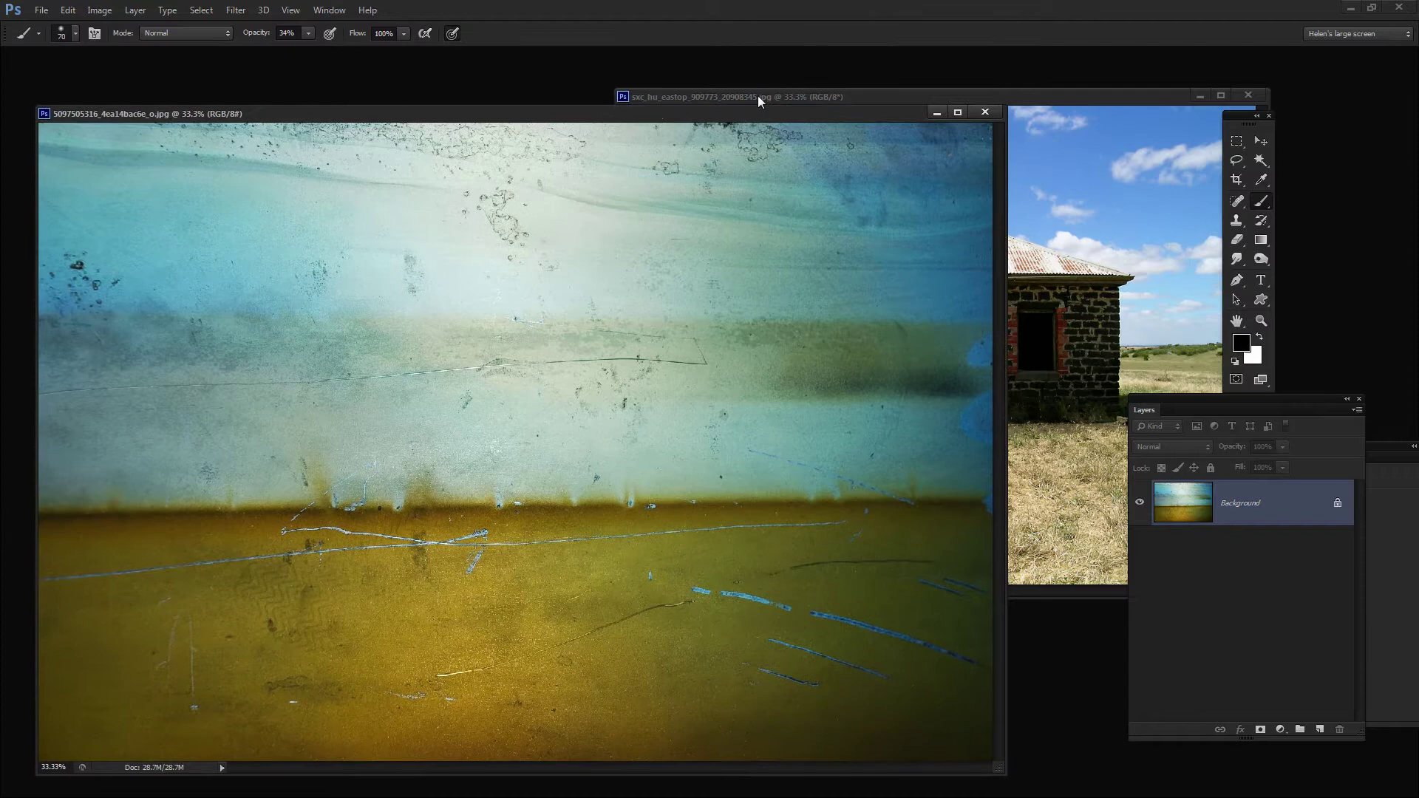
pyautogui.moveTo(1014, 101); pyautogui.dragTo(1167, 185)
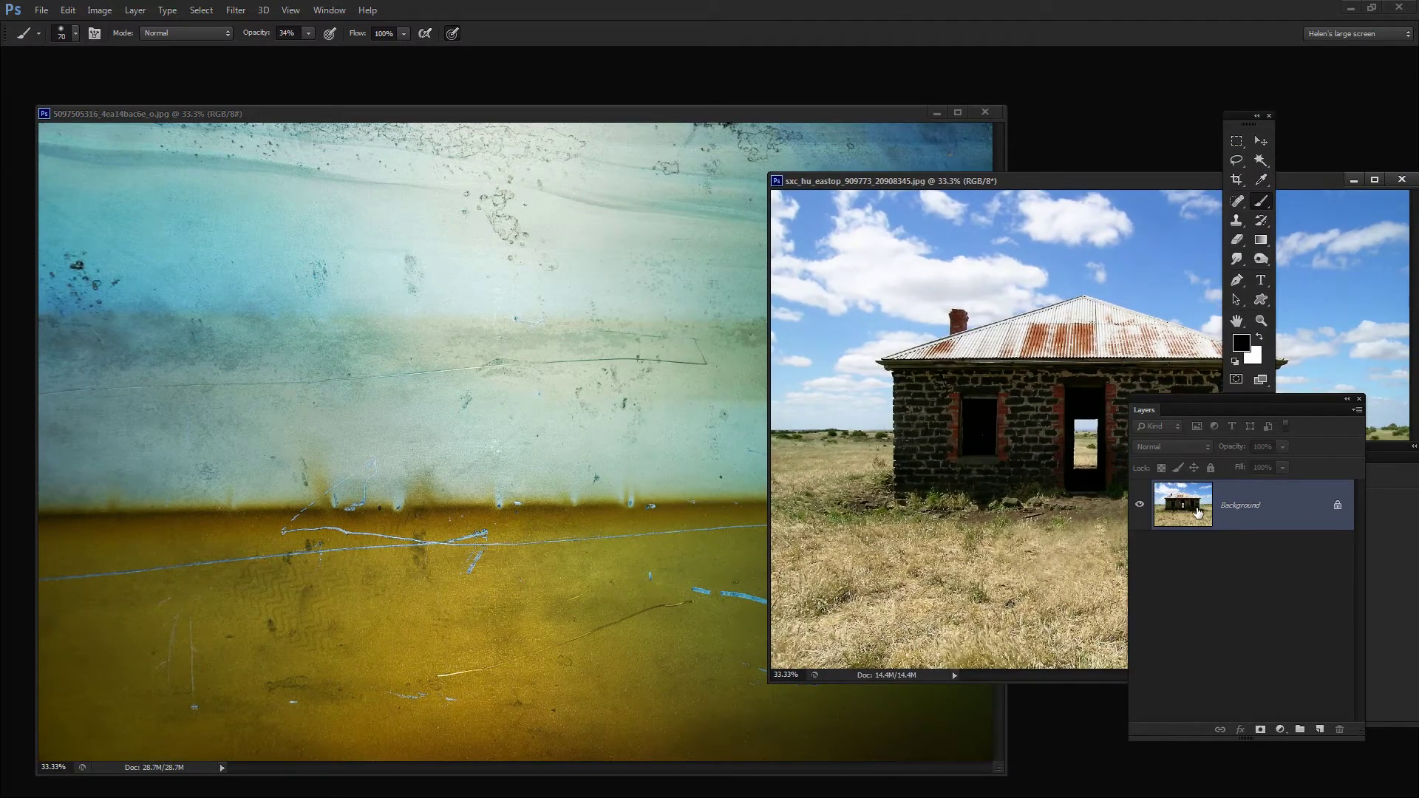
# Drag the house photo into the texture as Layer 1 and position it near the centre with Move.
pyautogui.moveTo(1198, 512); pyautogui.dragTo(437, 445)
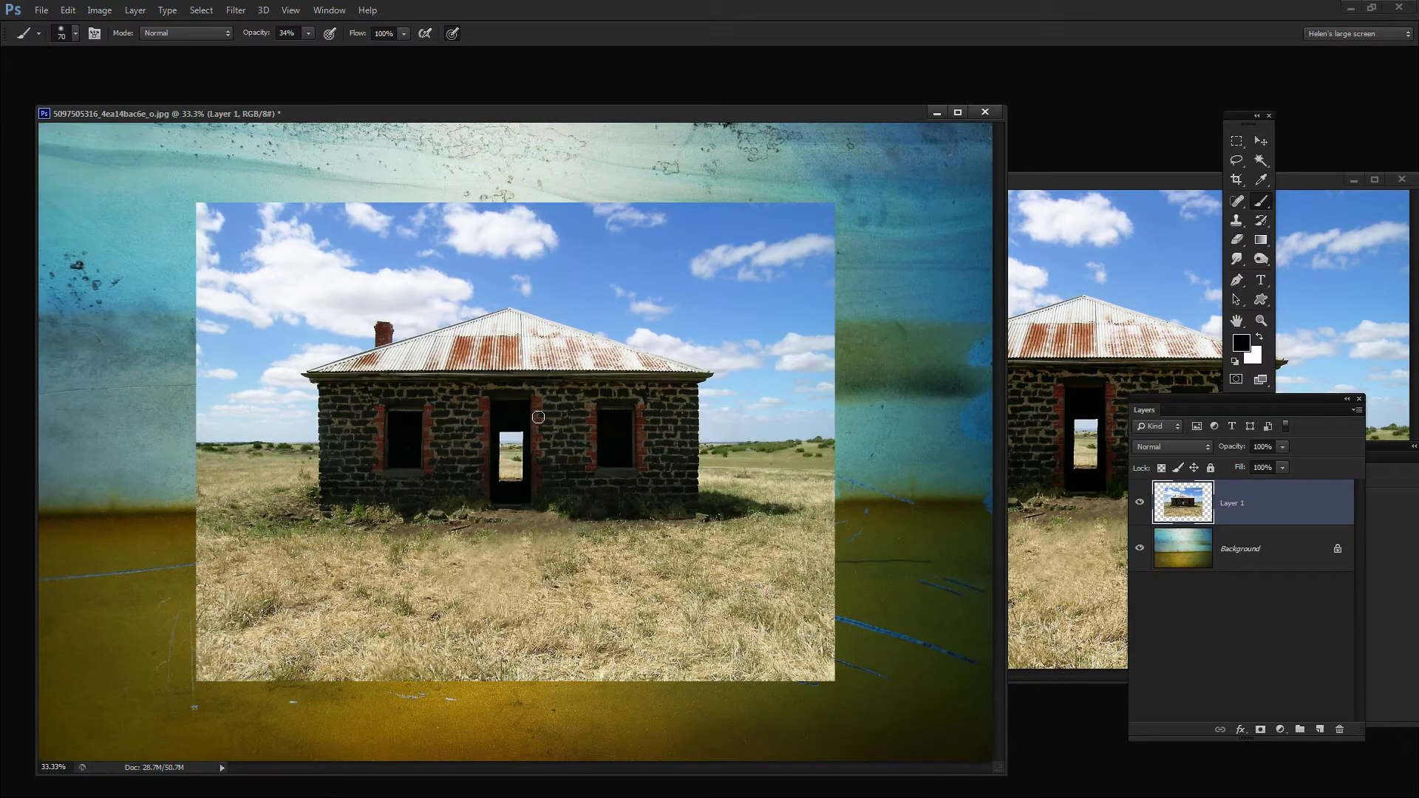
pyautogui.click(1262, 142)
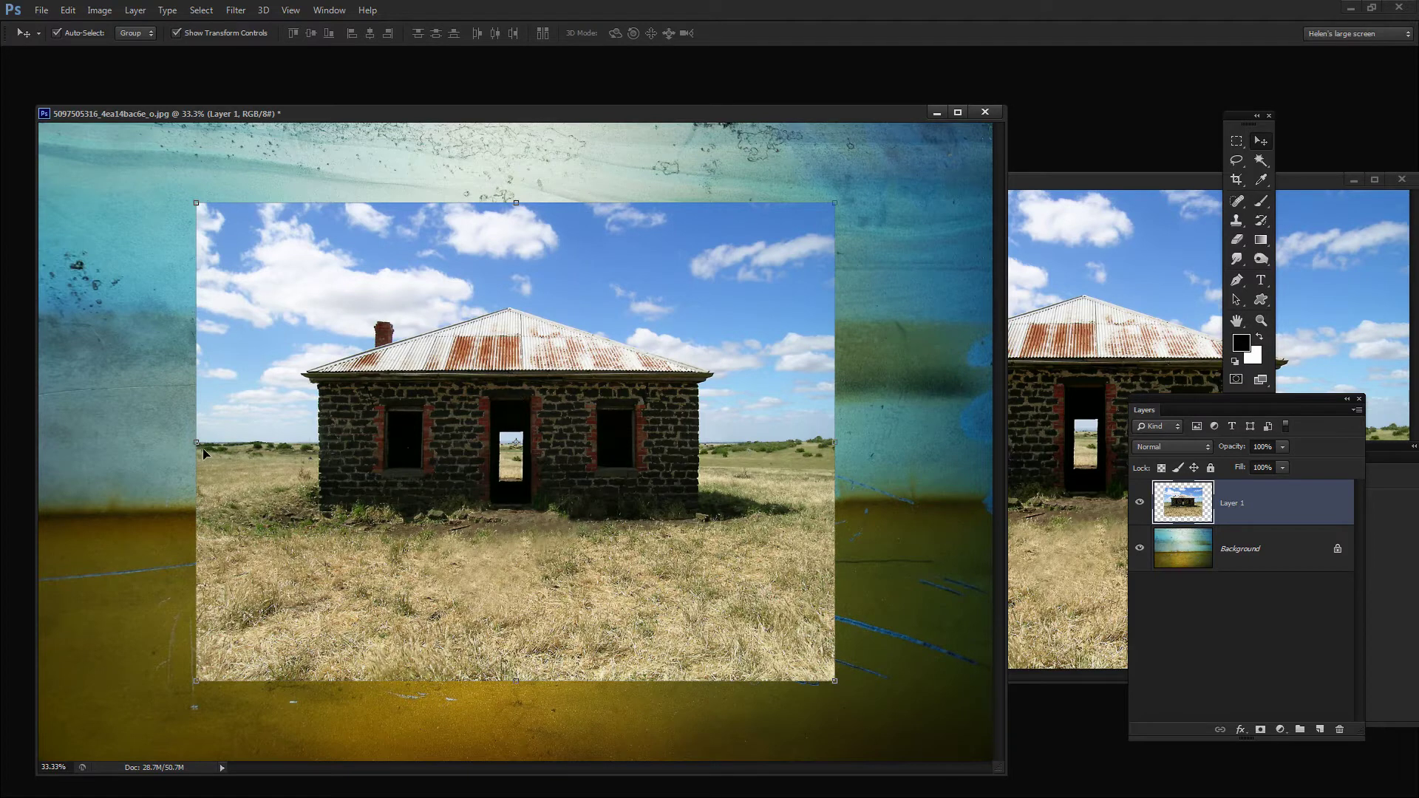
pyautogui.moveTo(431, 326); pyautogui.dragTo(434, 386)
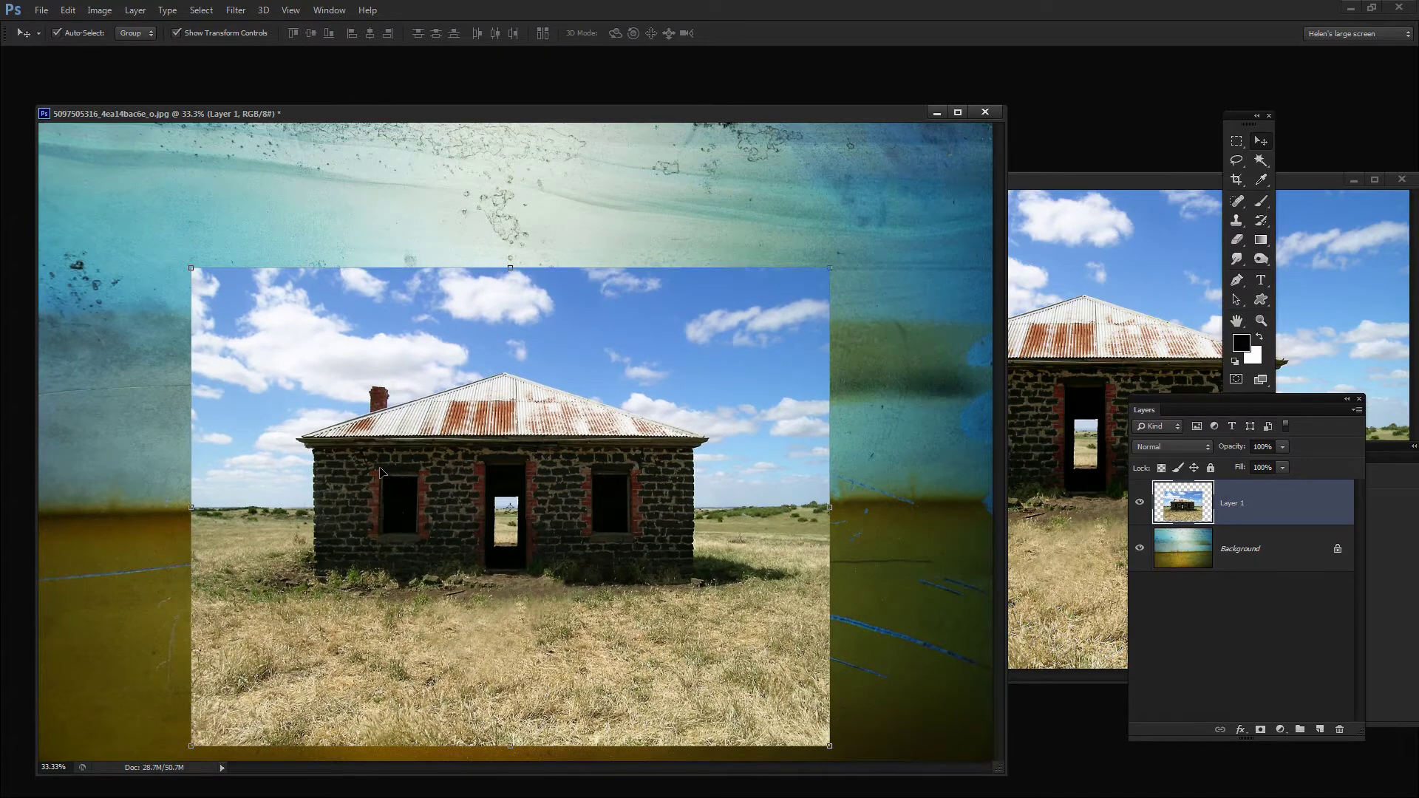
pyautogui.moveTo(380, 471); pyautogui.dragTo(416, 476)
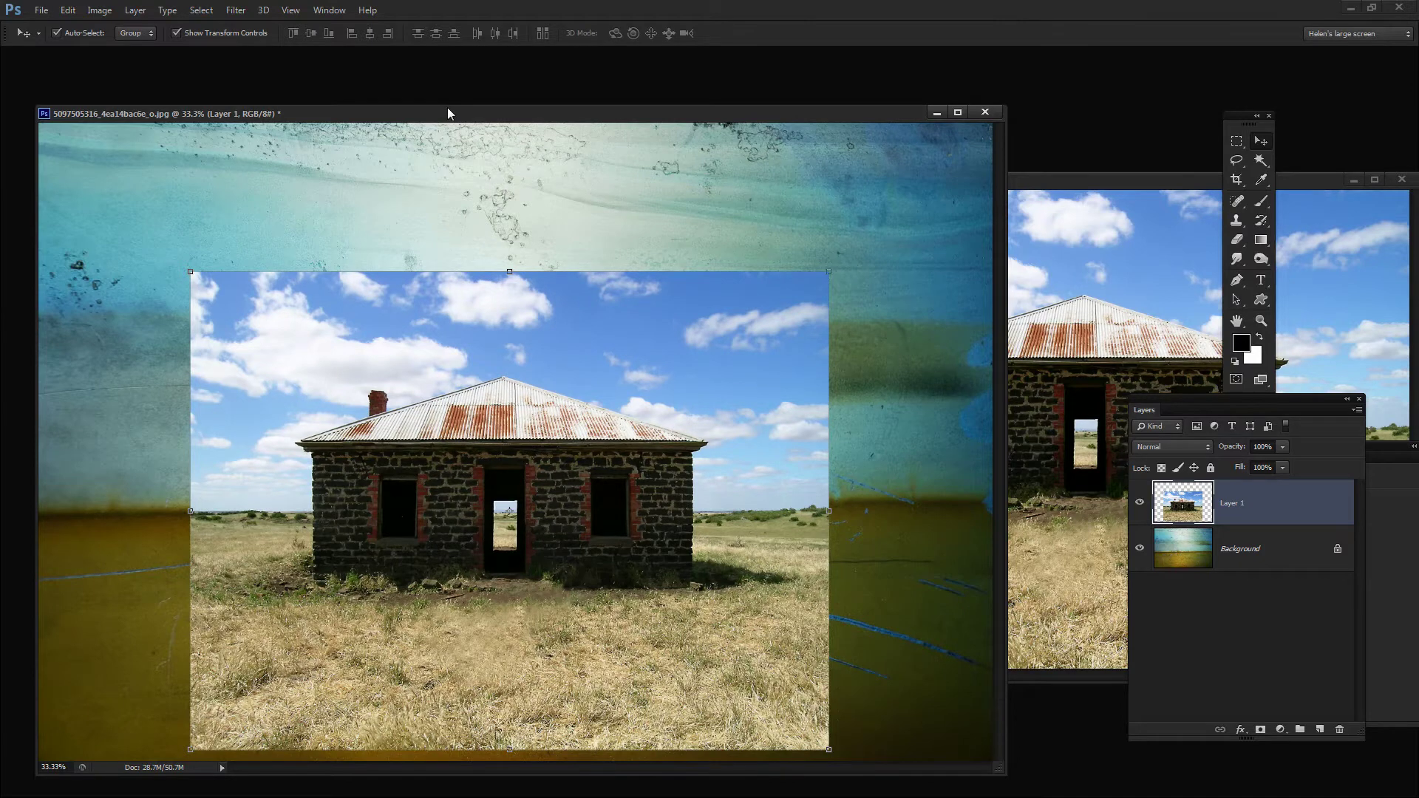
pyautogui.moveTo(444, 116); pyautogui.dragTo(449, 71)
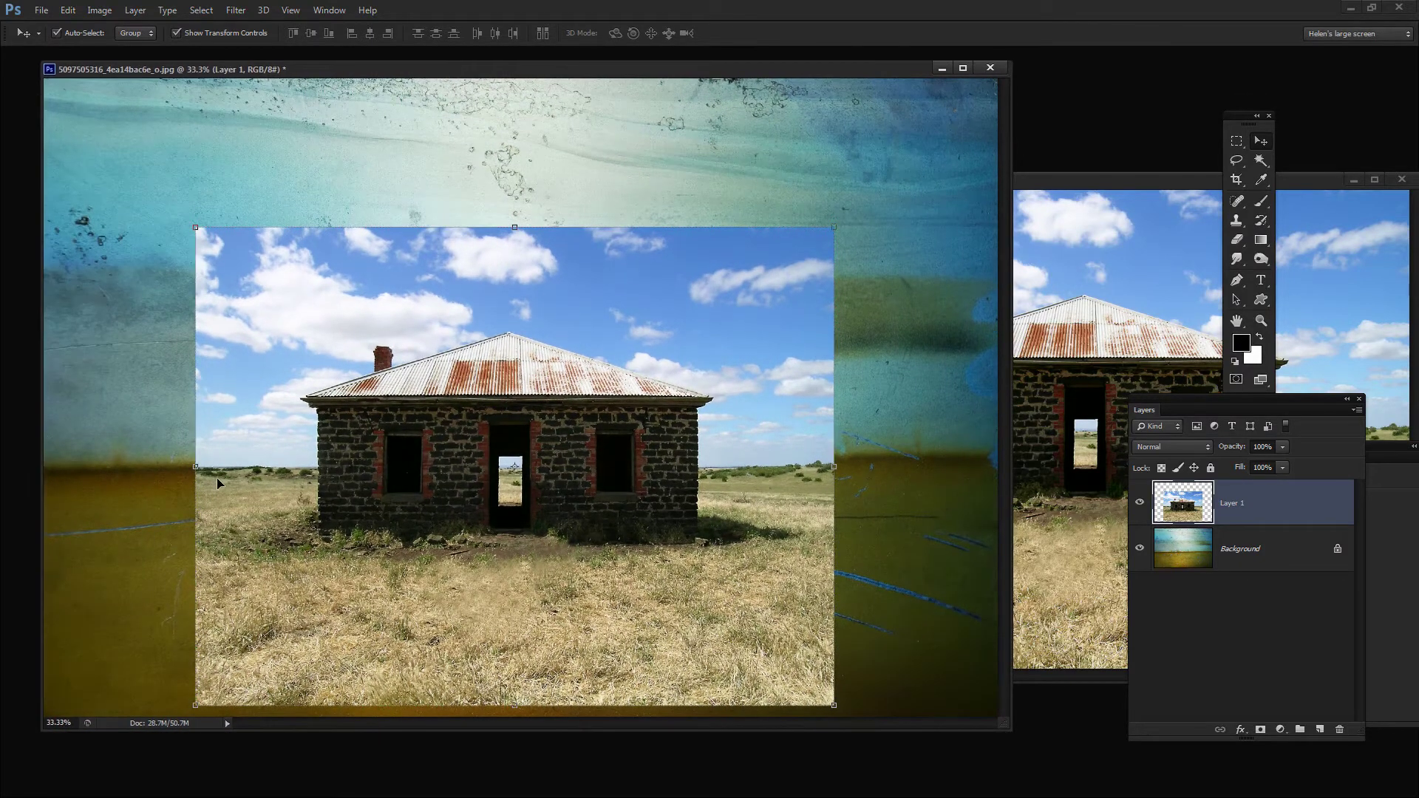
pyautogui.moveTo(216, 477); pyautogui.dragTo(220, 475)
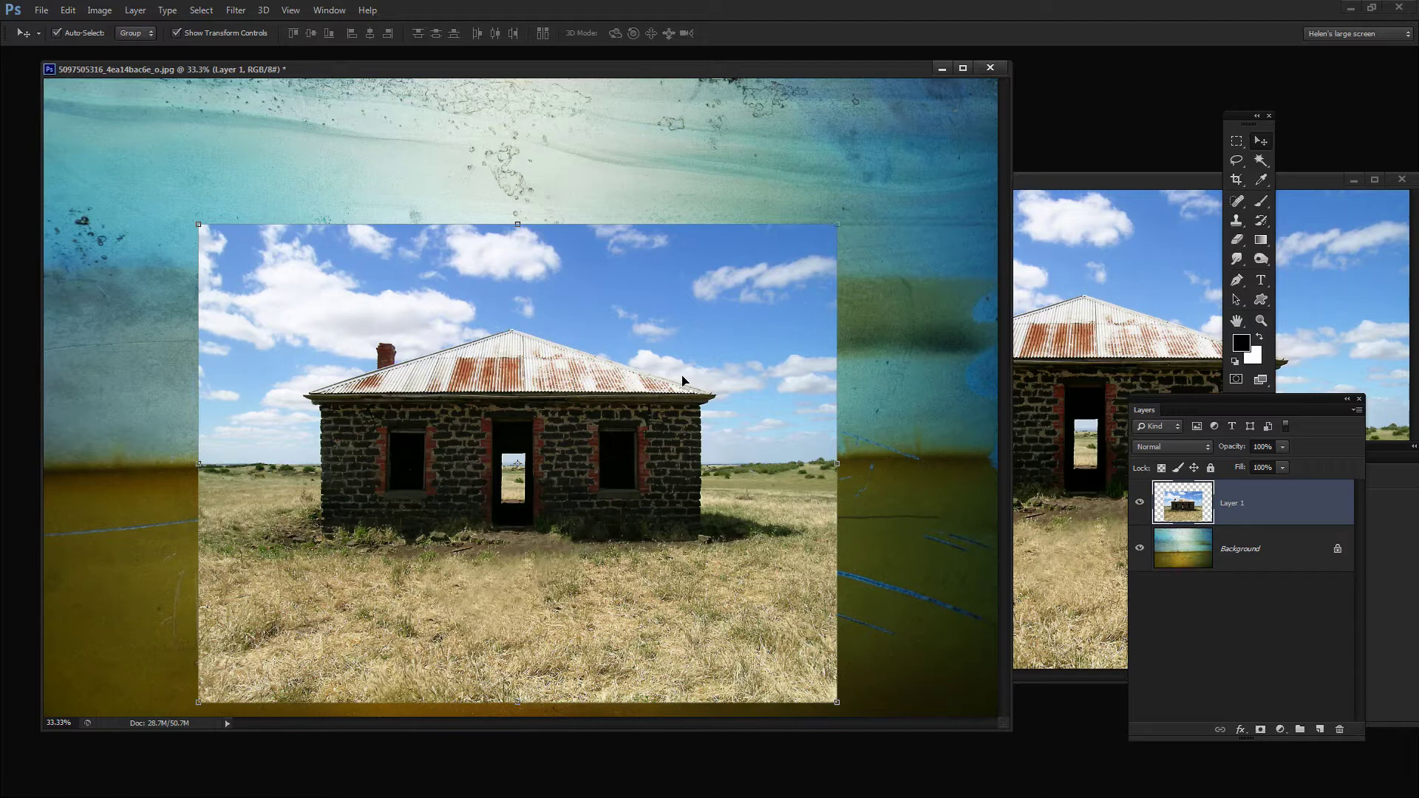
# Quick Select the house's roof and walls, Alt-subtracting the stray sky and grass.
pyautogui.click(1261, 161)
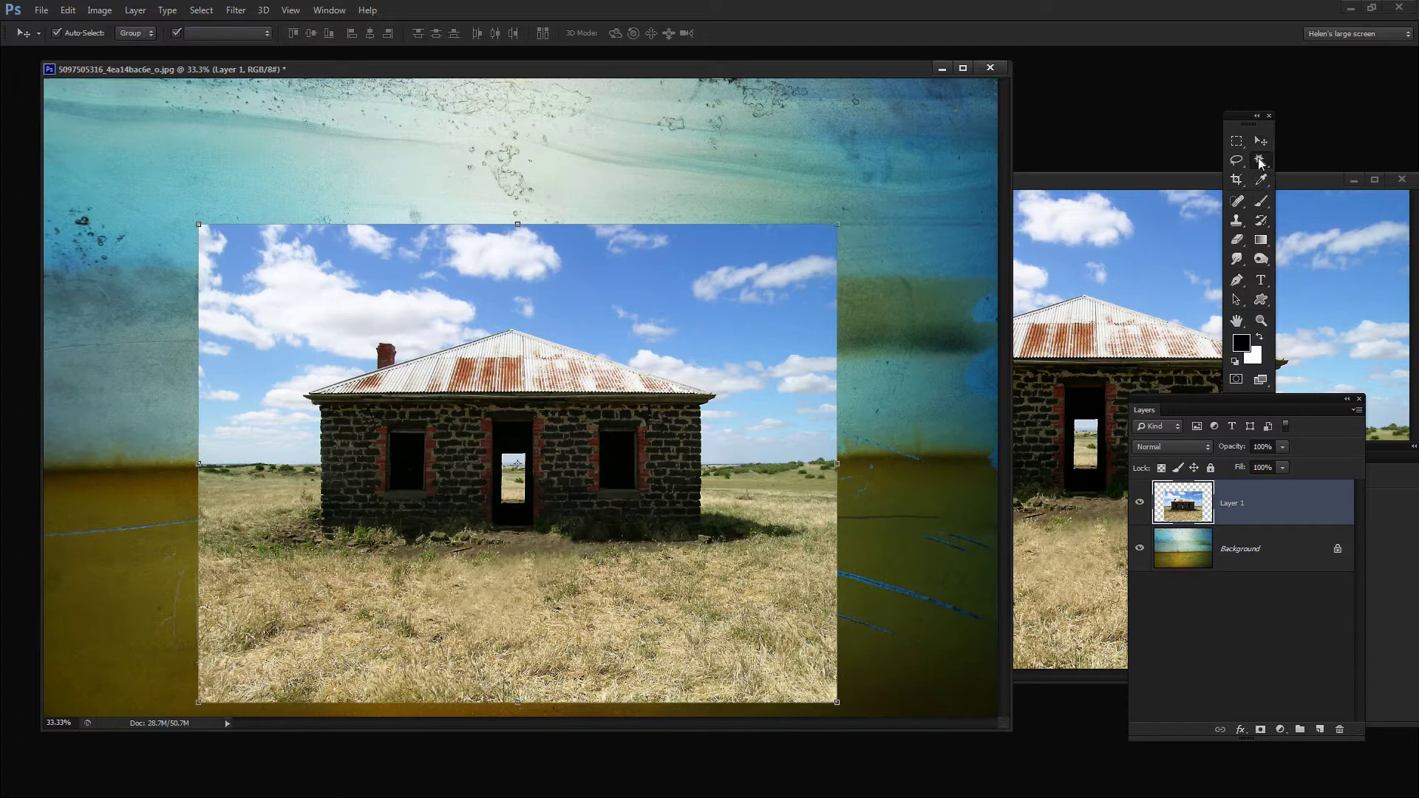
pyautogui.moveTo(1261, 163); pyautogui.dragTo(1301, 171)
pyautogui.click(1315, 161)
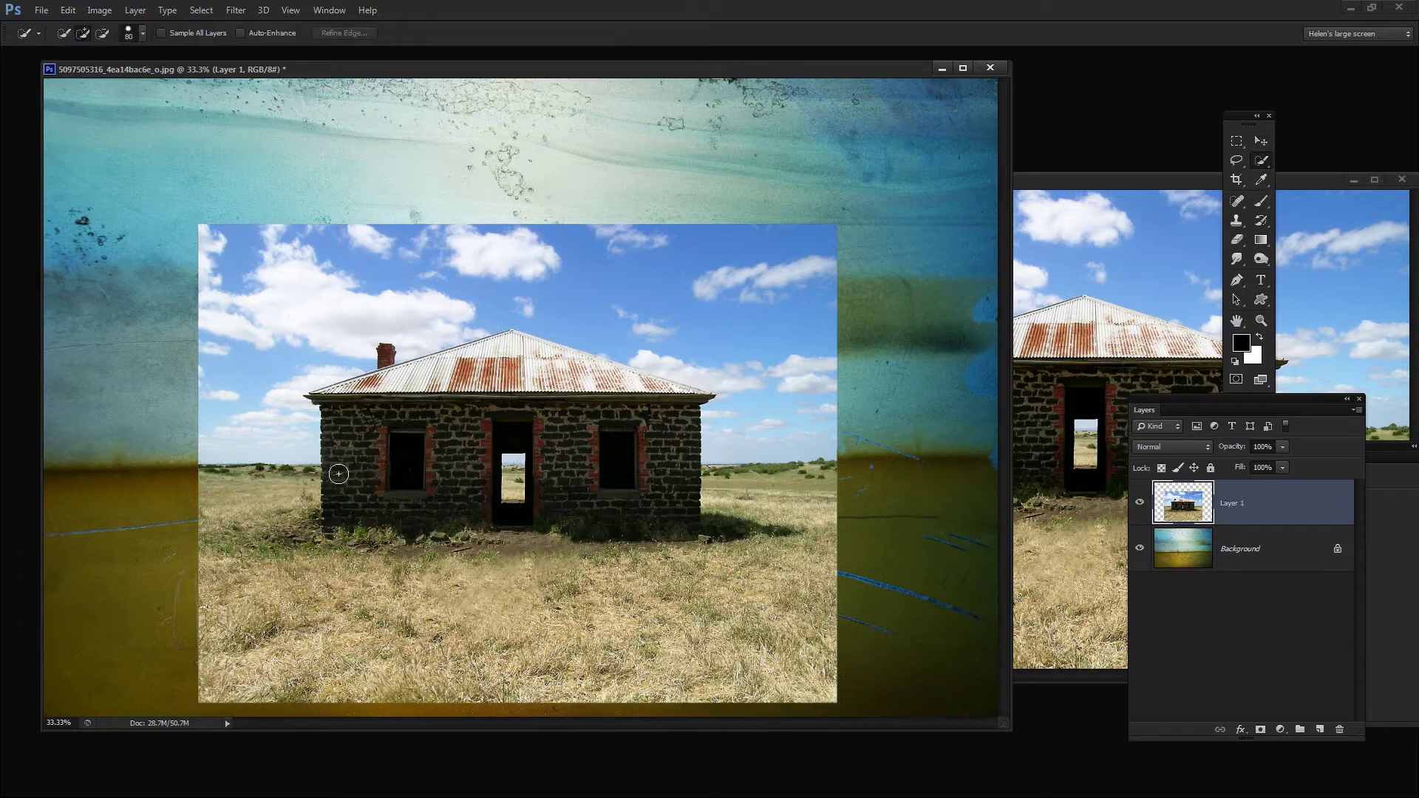
pyautogui.moveTo(512, 352)
pyautogui.mouseDown()
pyautogui.moveTo(348, 407)
pyautogui.moveTo(354, 462)
pyautogui.moveTo(337, 517)
pyautogui.moveTo(429, 504)
pyautogui.moveTo(453, 481)
pyautogui.moveTo(480, 499)
pyautogui.moveTo(615, 501)
pyautogui.moveTo(636, 461)
pyautogui.moveTo(613, 393)
pyautogui.moveTo(536, 359)
pyautogui.moveTo(684, 399)
pyautogui.moveTo(643, 383)
pyautogui.moveTo(664, 397)
pyautogui.mouseUp()
pyautogui.press('alt')
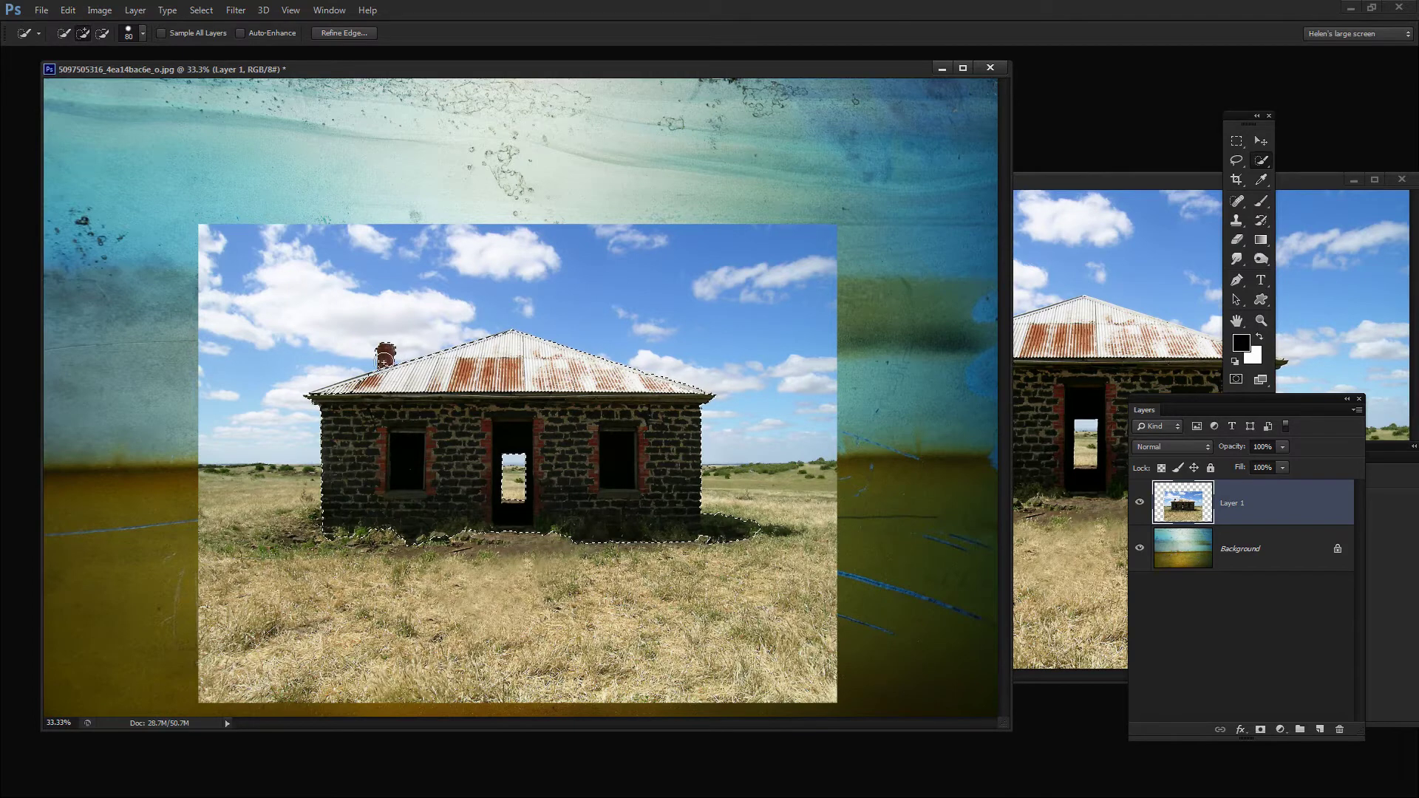
pyautogui.press('alt')
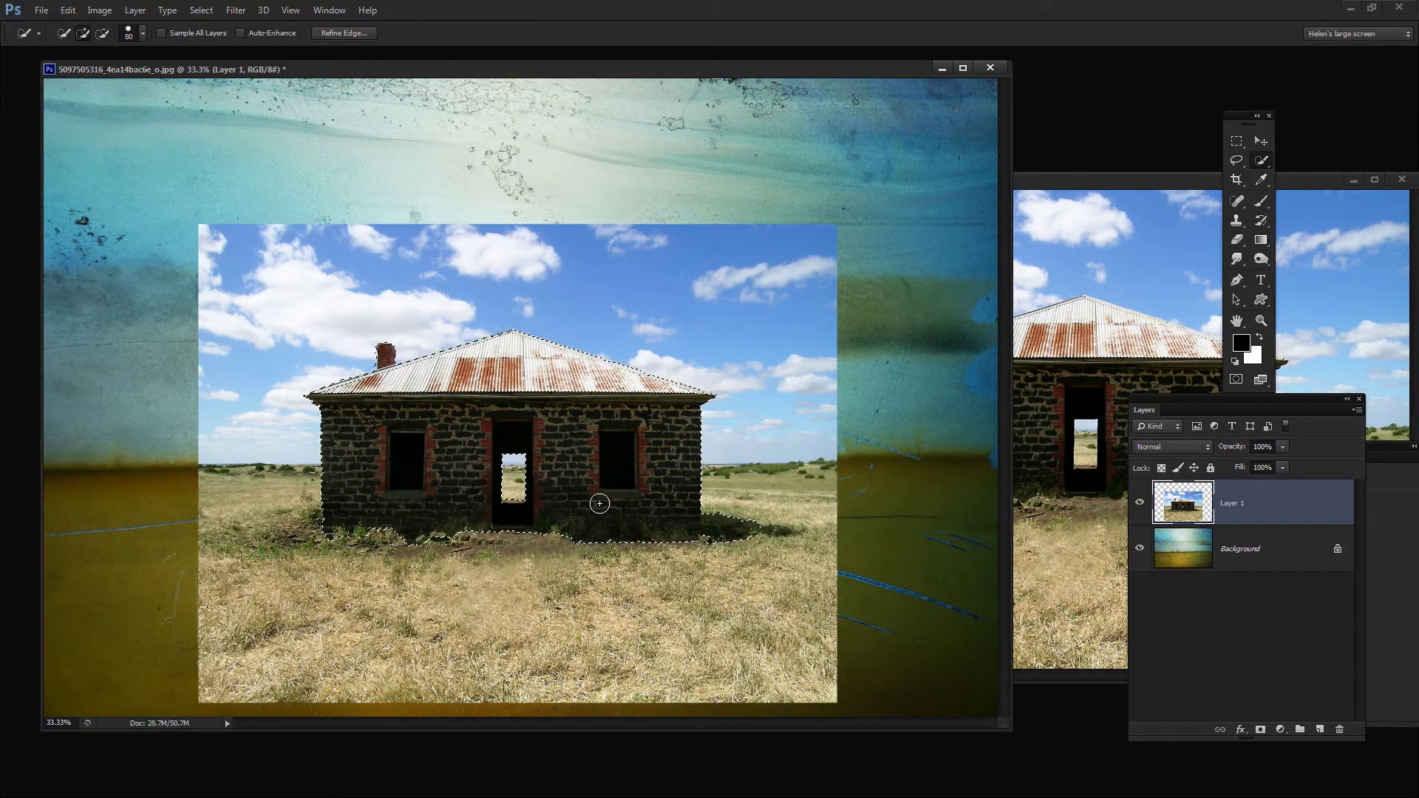
pyautogui.press('alt')
# Open Refine Edge beside the image with On Black preview and the Refine Radius brush.
pyautogui.click(200, 11)
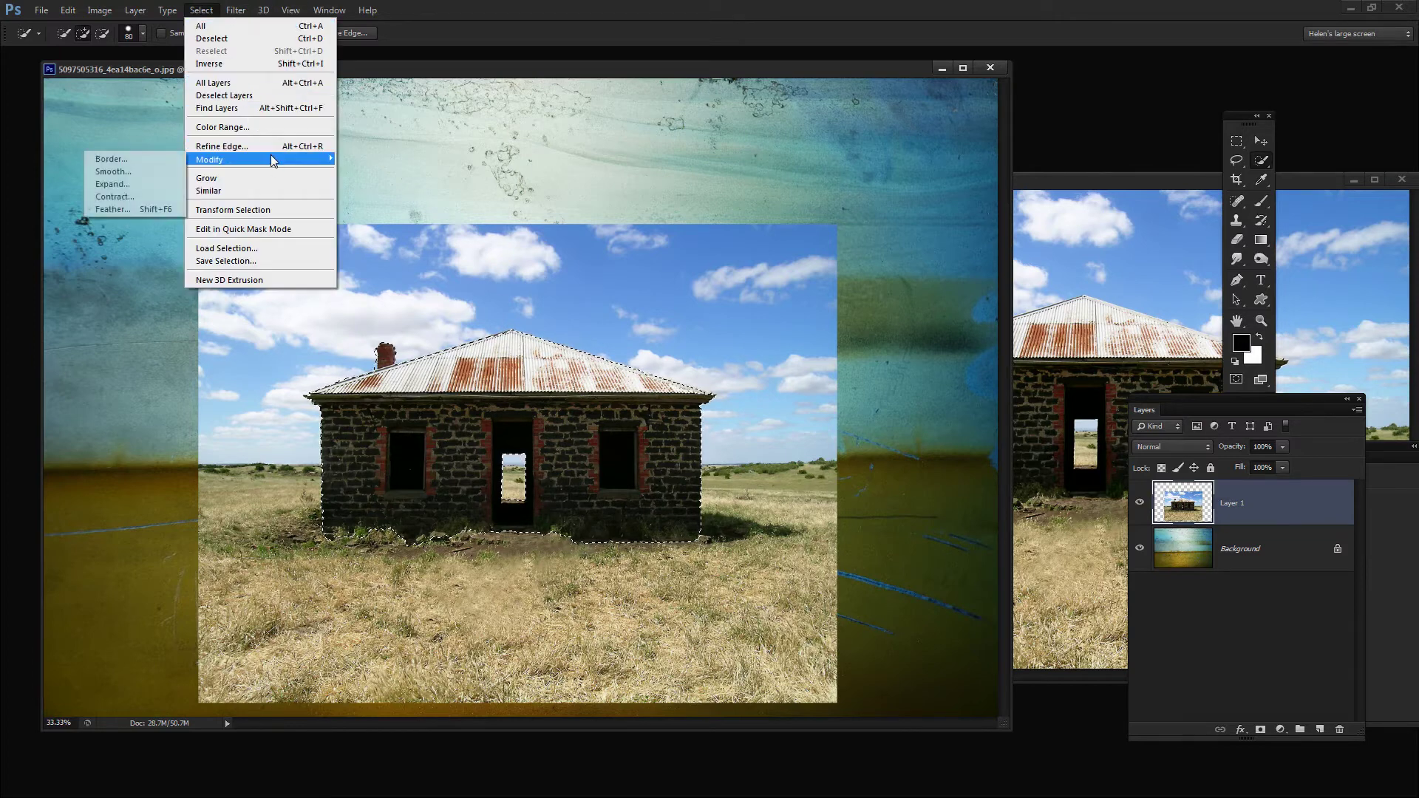
pyautogui.click(222, 147)
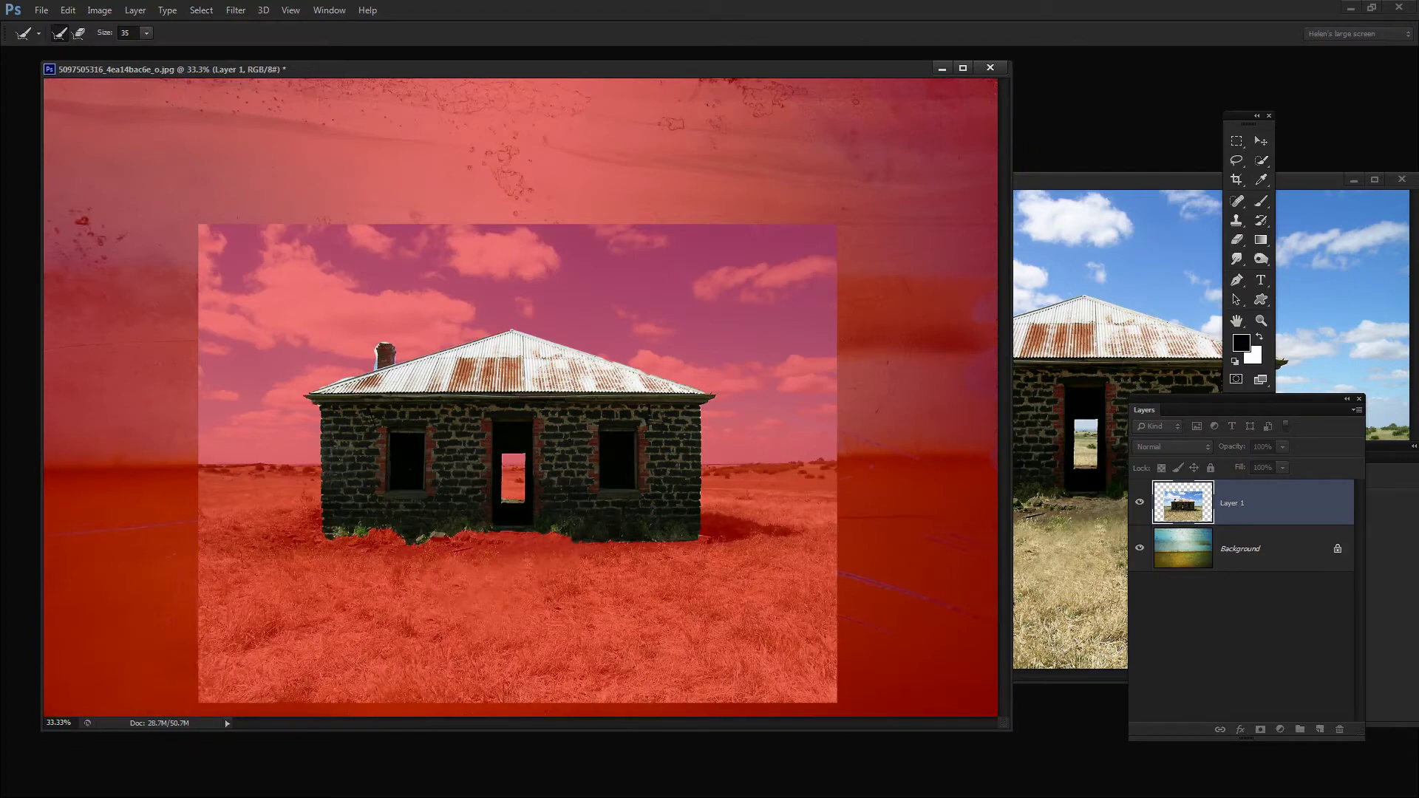
pyautogui.moveTo(115, 379); pyautogui.dragTo(901, 197)
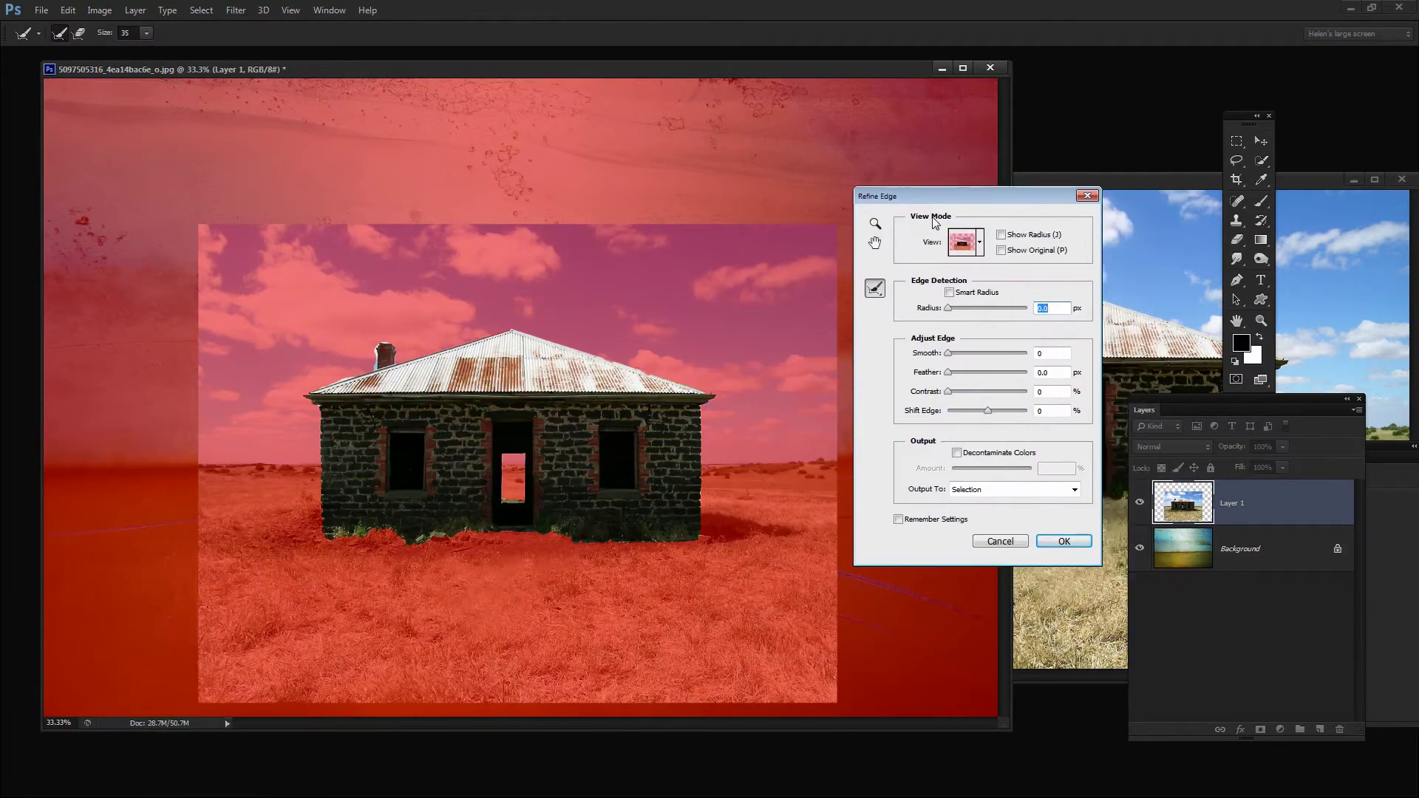
pyautogui.click(980, 240)
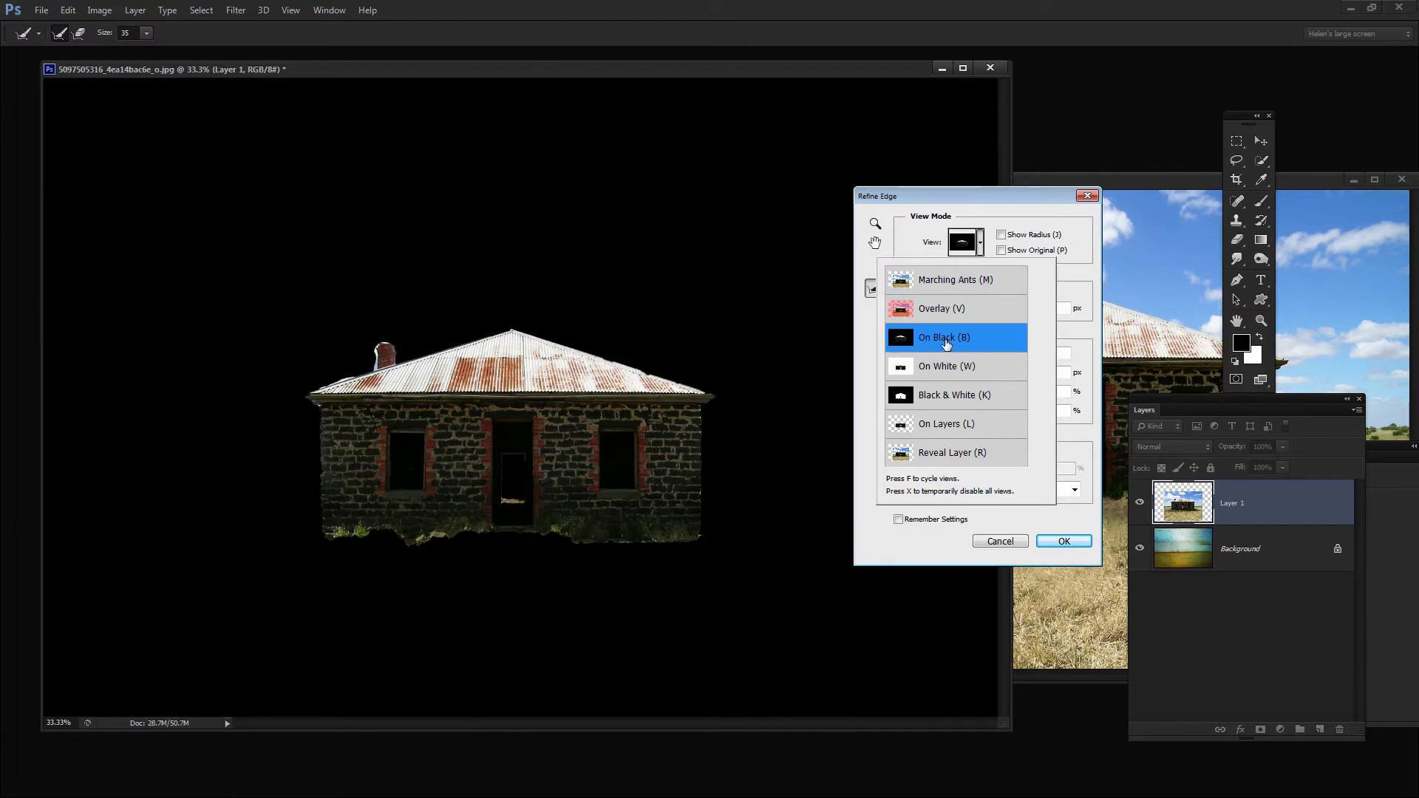
pyautogui.click(864, 338)
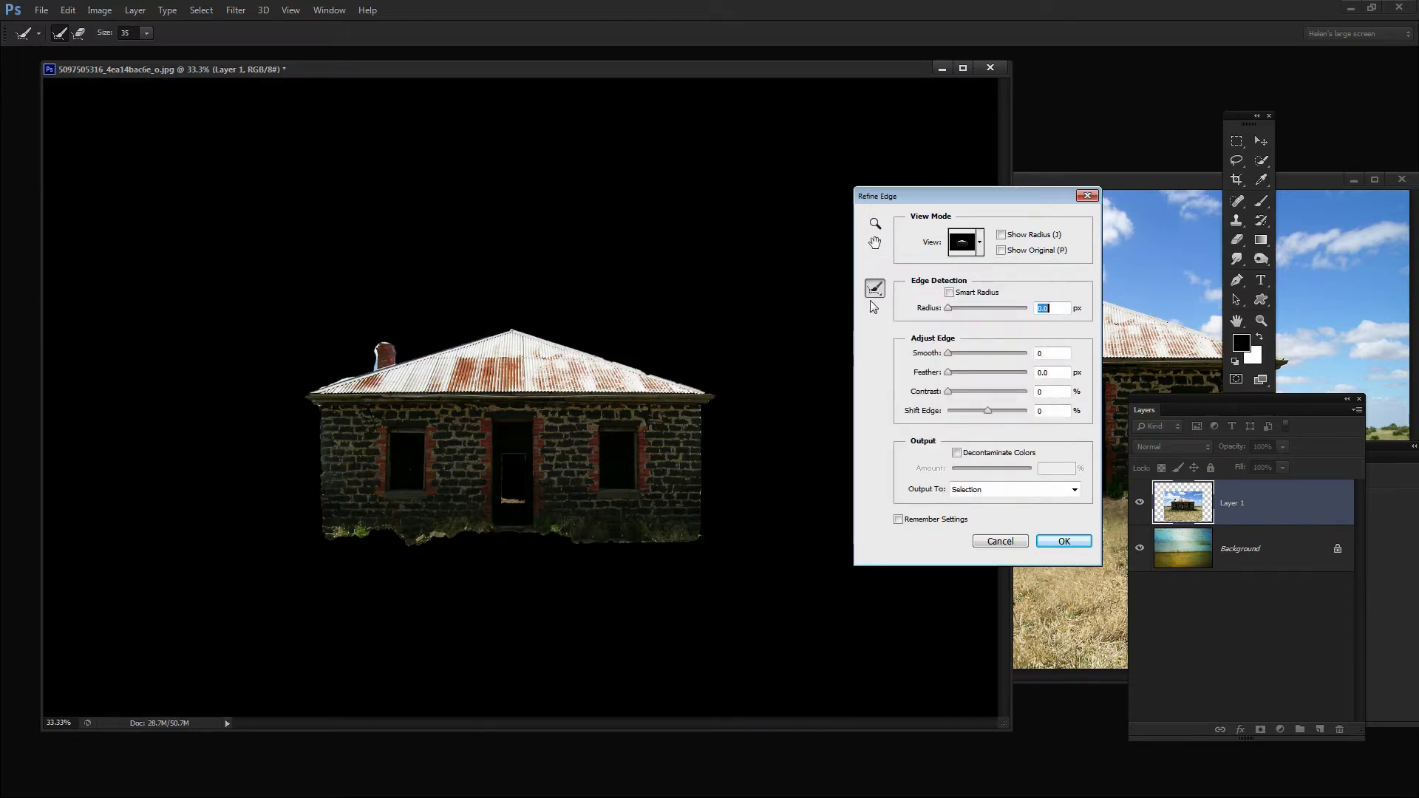
pyautogui.click(880, 290)
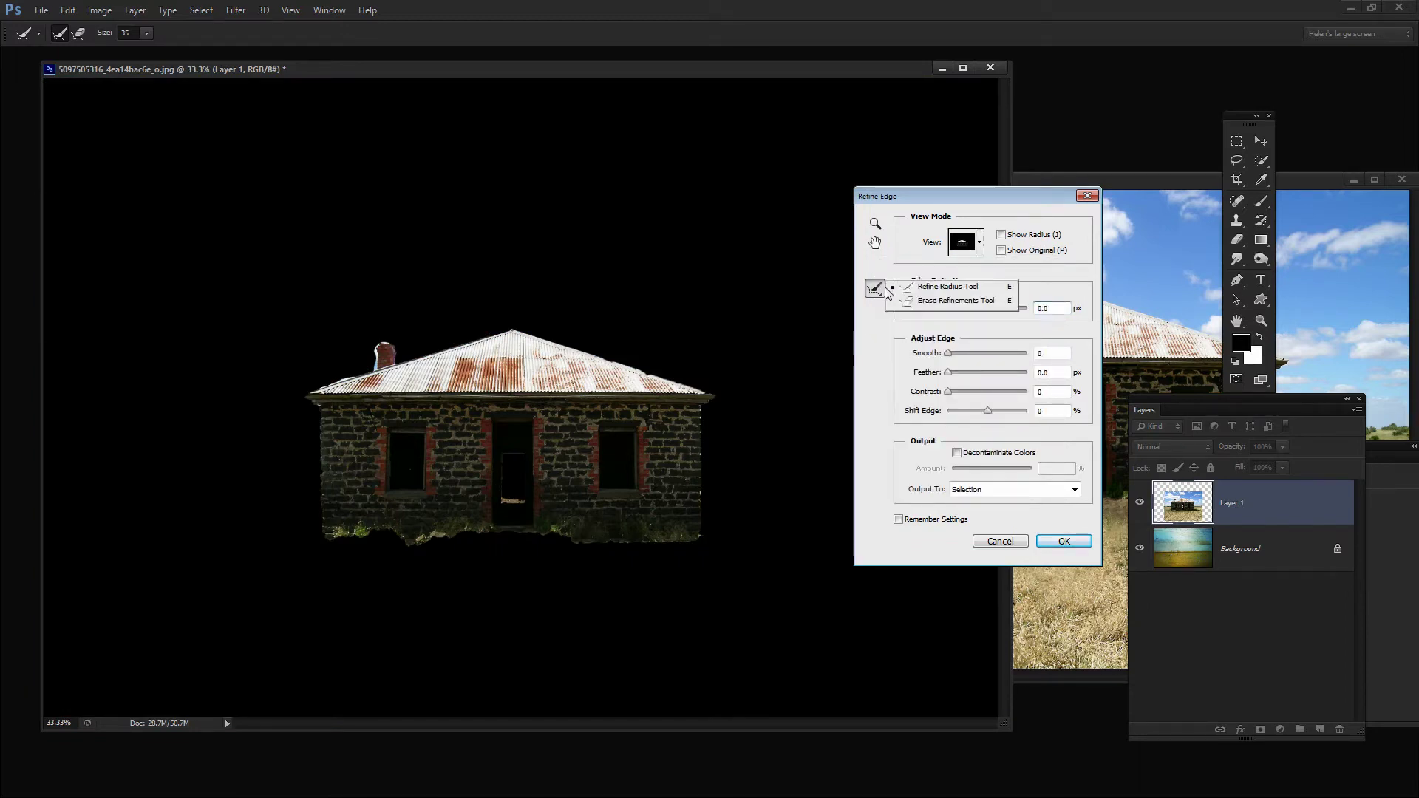
pyautogui.click(924, 288)
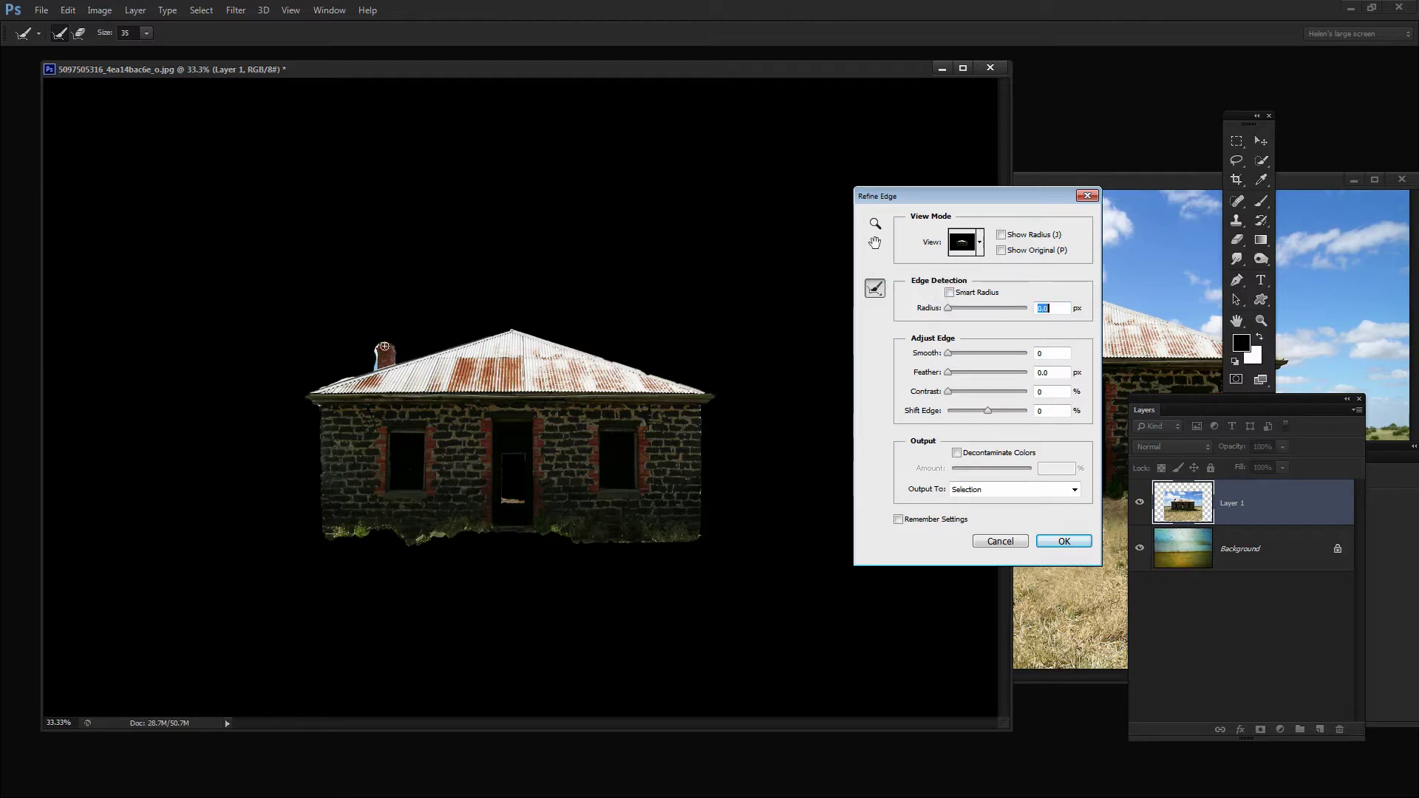
# Brush-refine the edges around the chimney, left wall, grassy base, right side and roof slope.
pyautogui.moveTo(377, 348)
pyautogui.mouseDown()
pyautogui.moveTo(380, 411)
pyautogui.moveTo(307, 392)
pyautogui.moveTo(360, 375)
pyautogui.mouseUp()
pyautogui.moveTo(323, 425)
pyautogui.mouseDown()
pyautogui.moveTo(335, 549)
pyautogui.moveTo(376, 526)
pyautogui.moveTo(402, 539)
pyautogui.moveTo(695, 531)
pyautogui.mouseUp()
pyautogui.moveTo(702, 406)
pyautogui.mouseDown()
pyautogui.moveTo(706, 540)
pyautogui.moveTo(684, 544)
pyautogui.mouseUp()
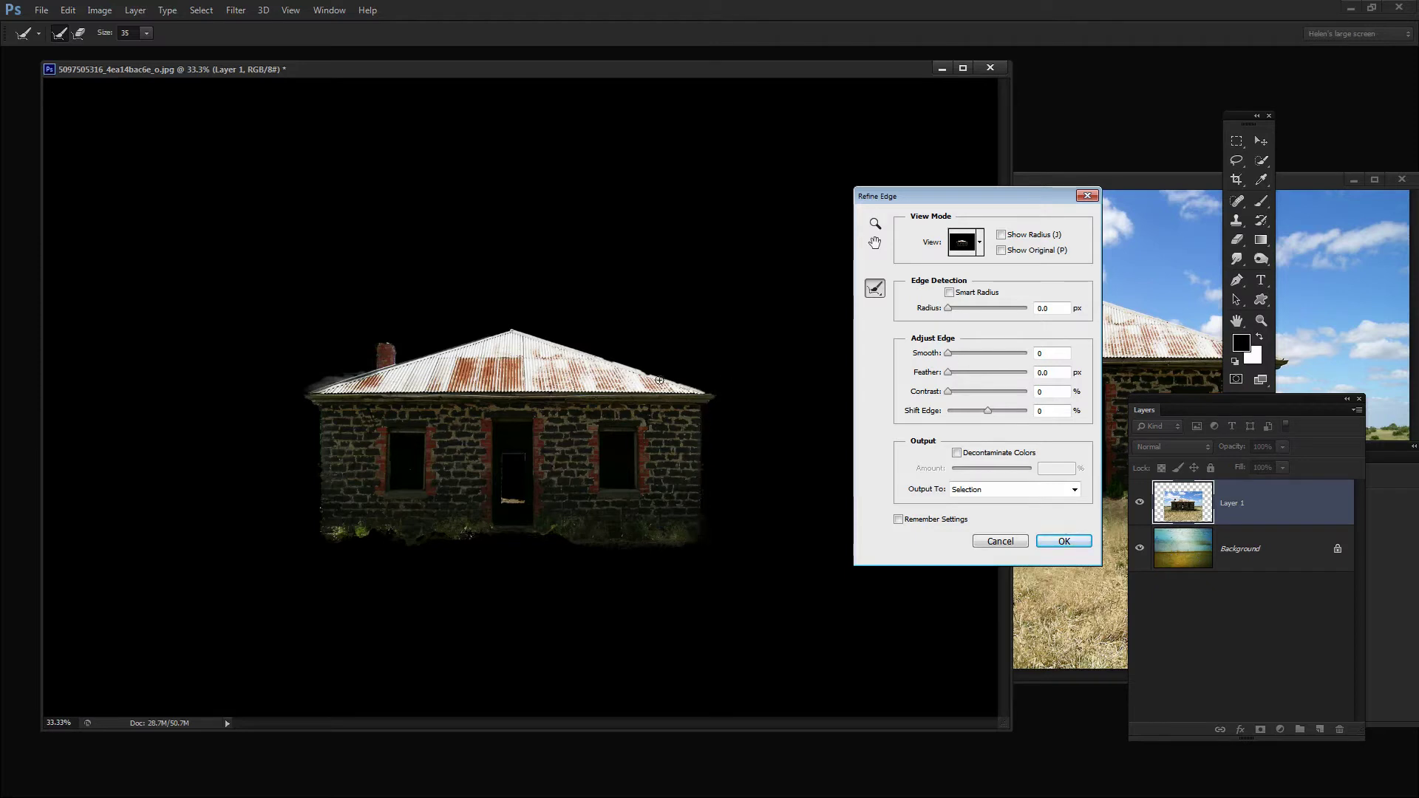
pyautogui.moveTo(593, 351); pyautogui.dragTo(711, 403)
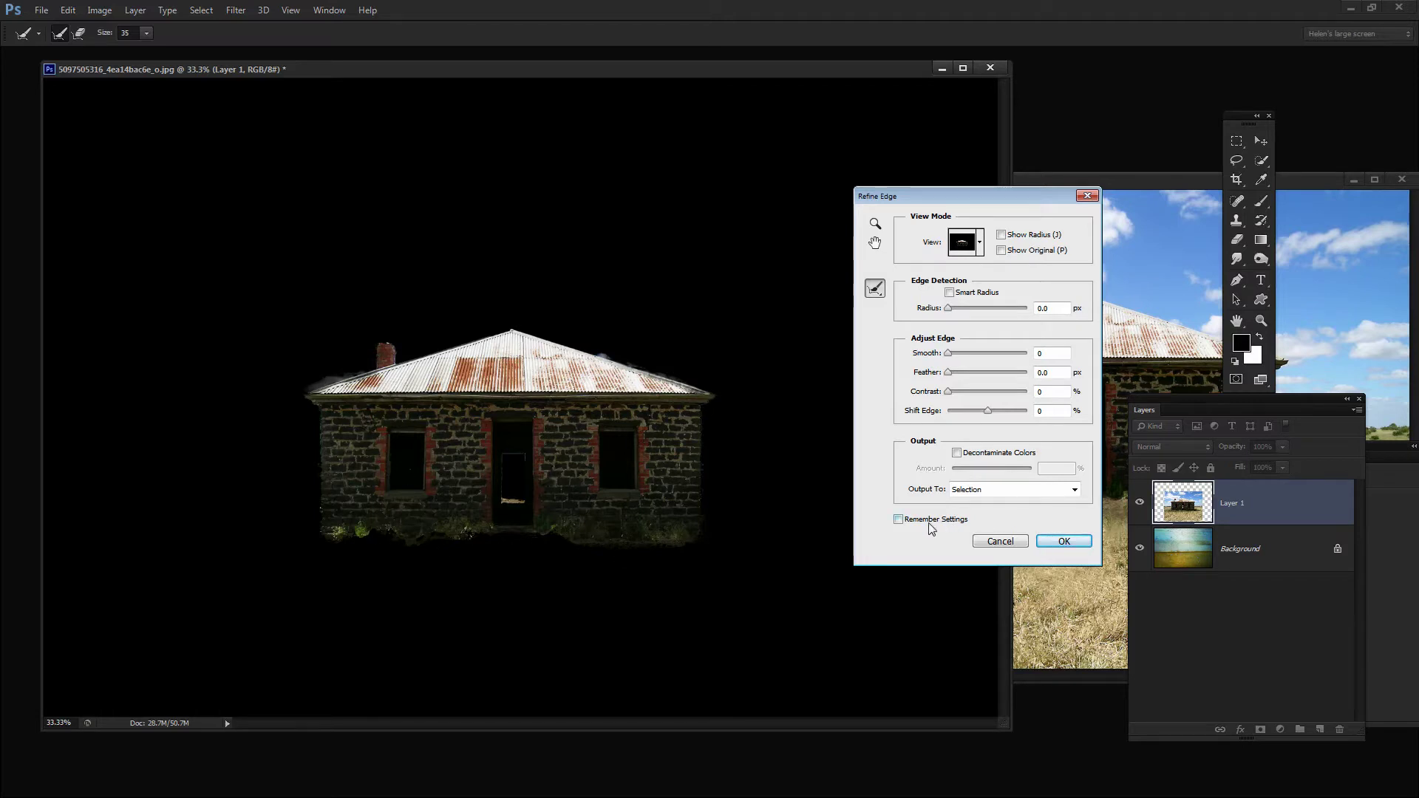
# Output the refinement to a New Layer with Layer Mask and confirm.
pyautogui.click(973, 491)
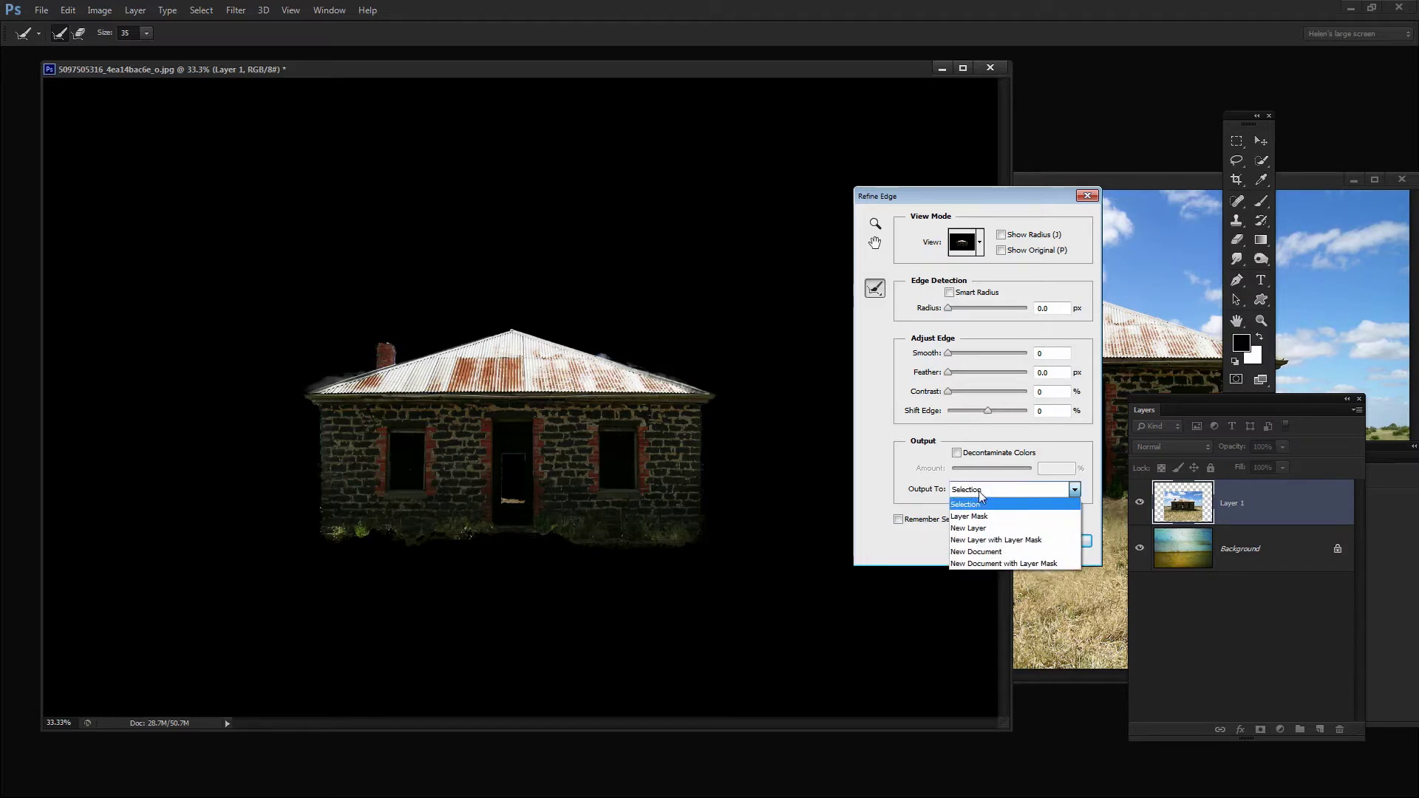
pyautogui.click(1015, 542)
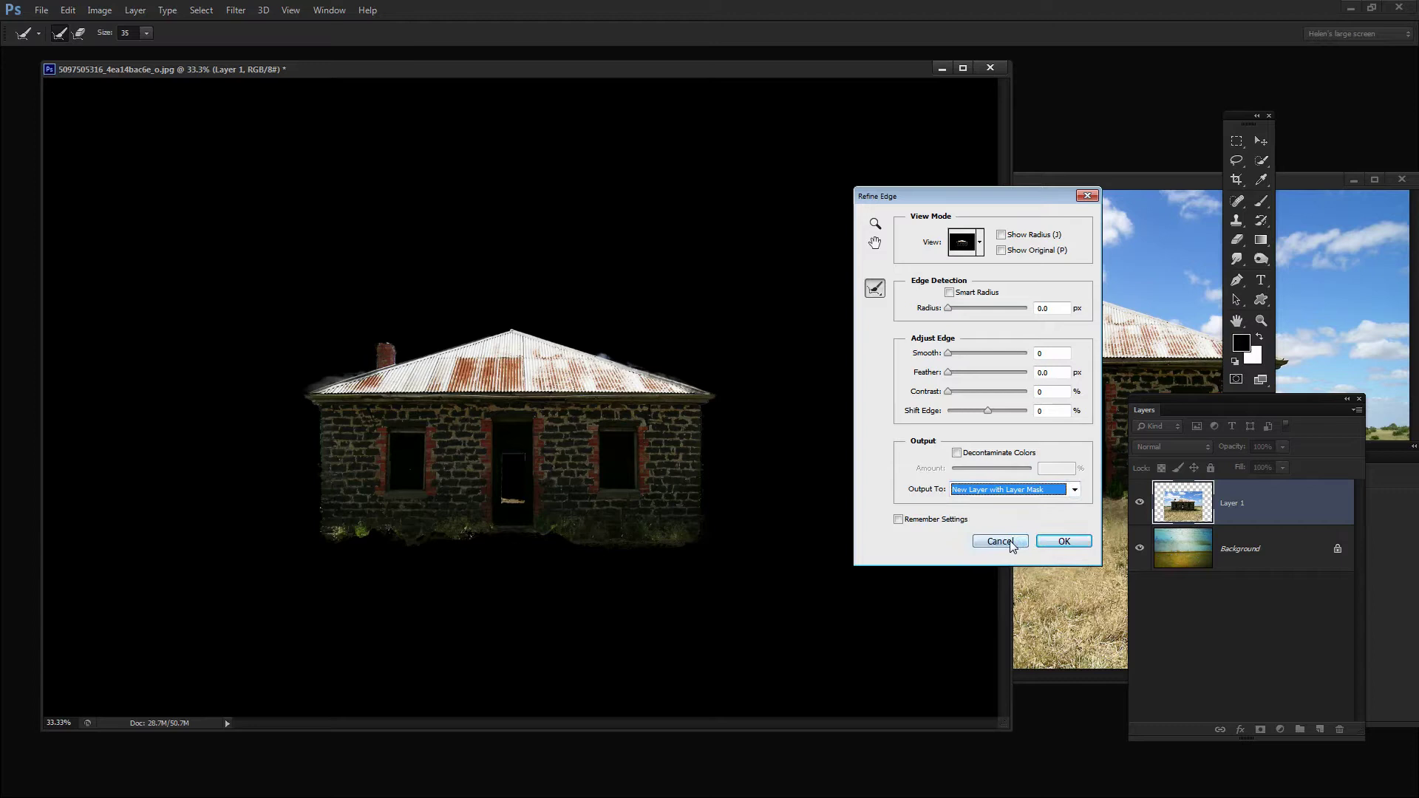
pyautogui.click(1058, 542)
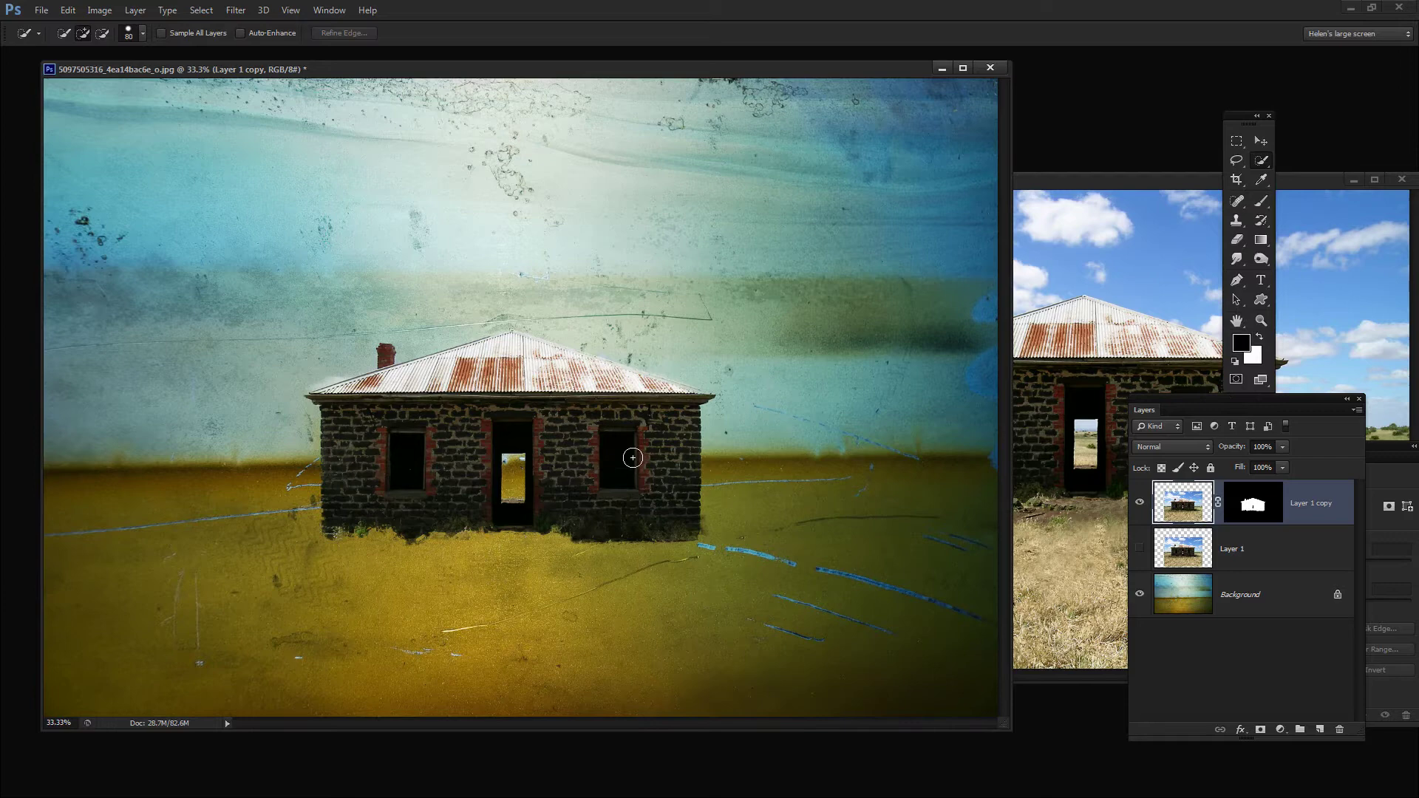
# Select both window openings and the doorway, mask them out on Layer 1 copy's mask, then deselect.
pyautogui.moveTo(621, 444); pyautogui.dragTo(618, 465)
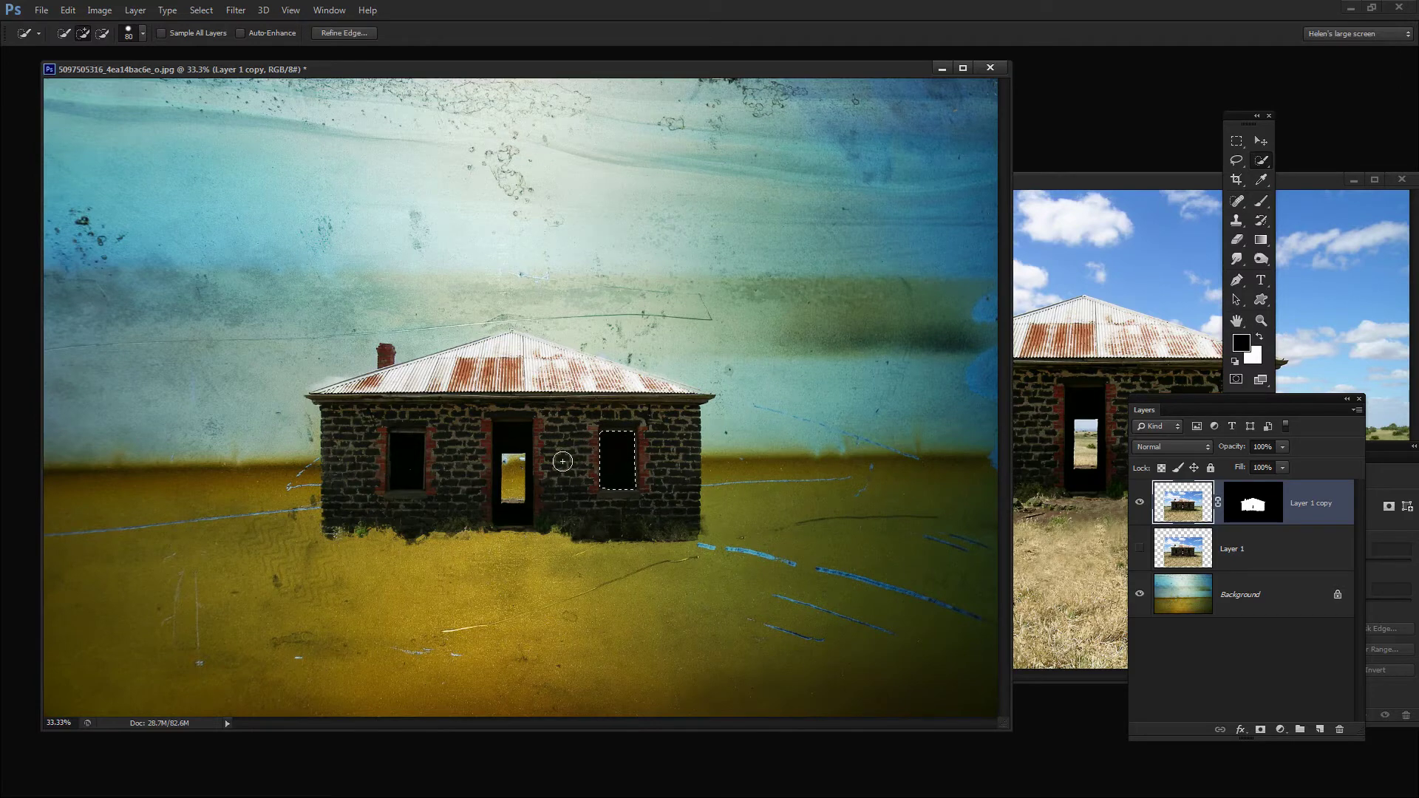
pyautogui.click(408, 446)
pyautogui.moveTo(513, 436); pyautogui.dragTo(512, 510)
pyautogui.press('alt')
pyautogui.click(1257, 511)
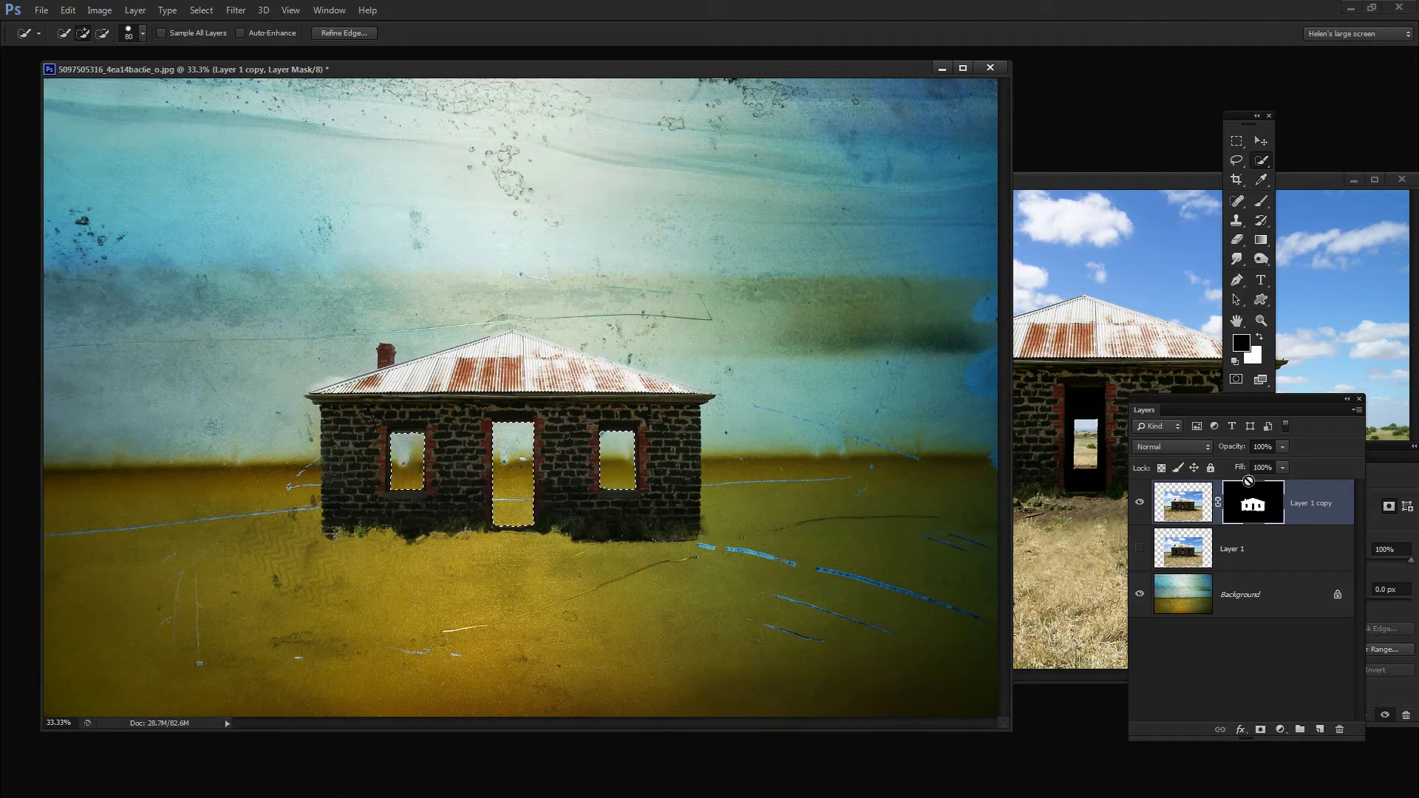
pyautogui.hotkey('ctrl', 'd')
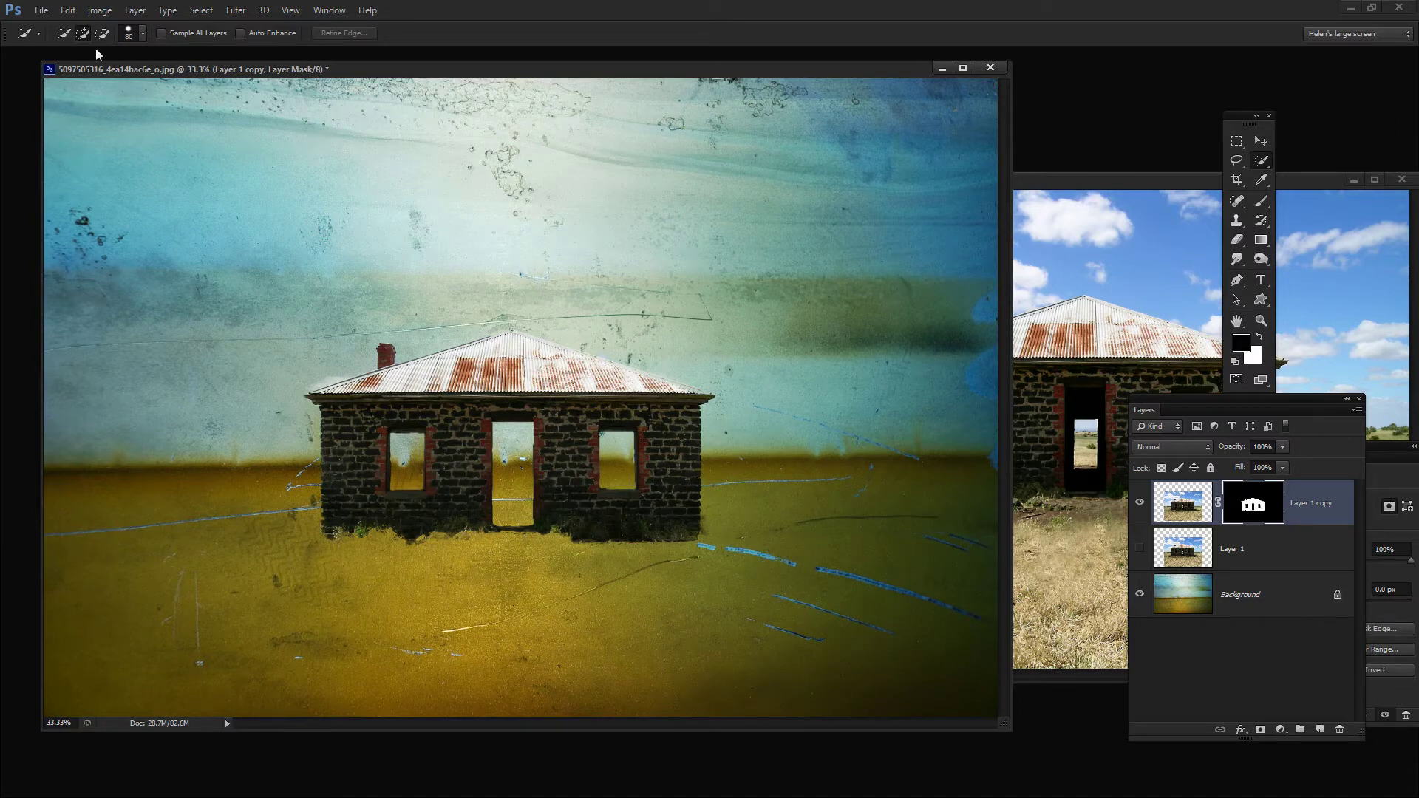
# Open tree 2.png from the recursive things folder via Recent Places.
pyautogui.click(41, 11)
pyautogui.click(47, 39)
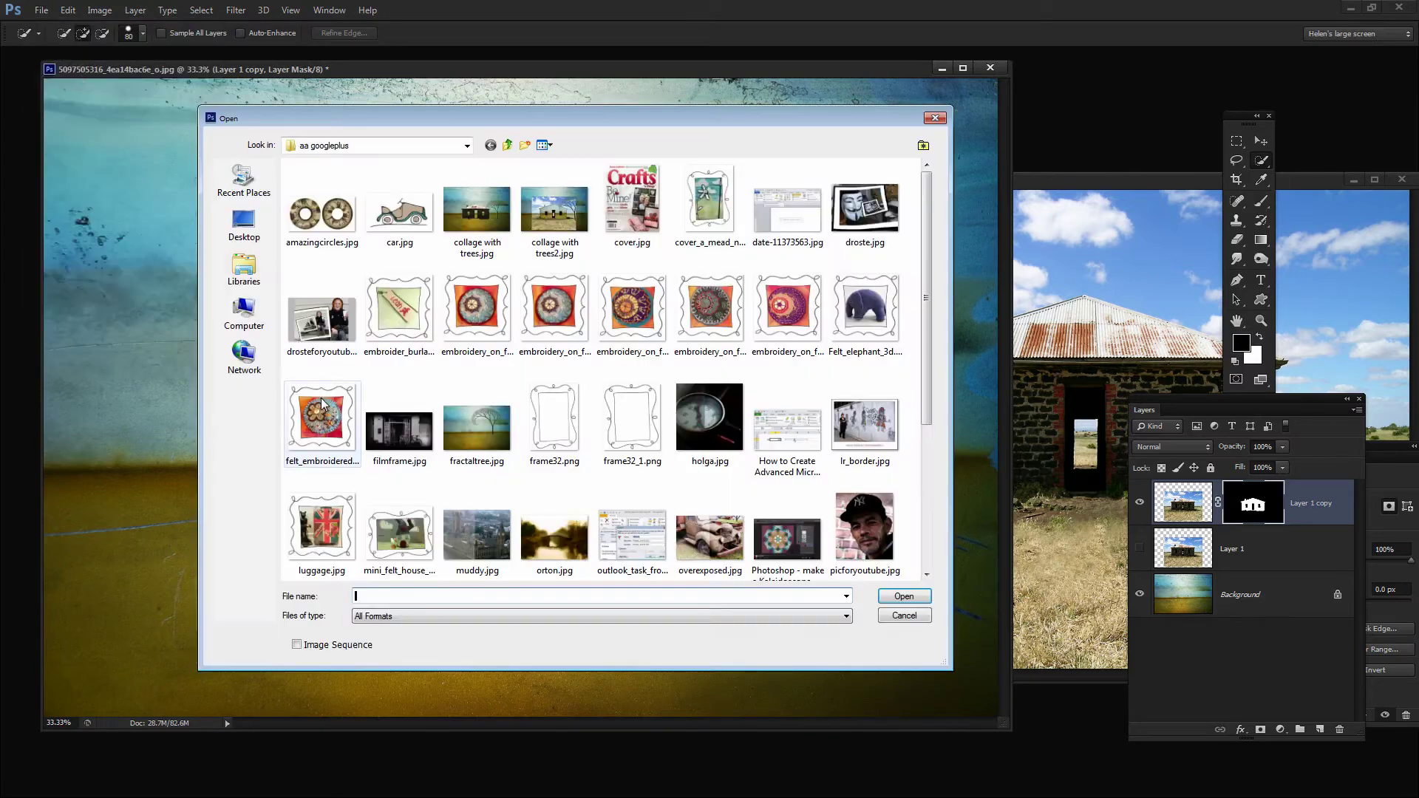
pyautogui.click(243, 194)
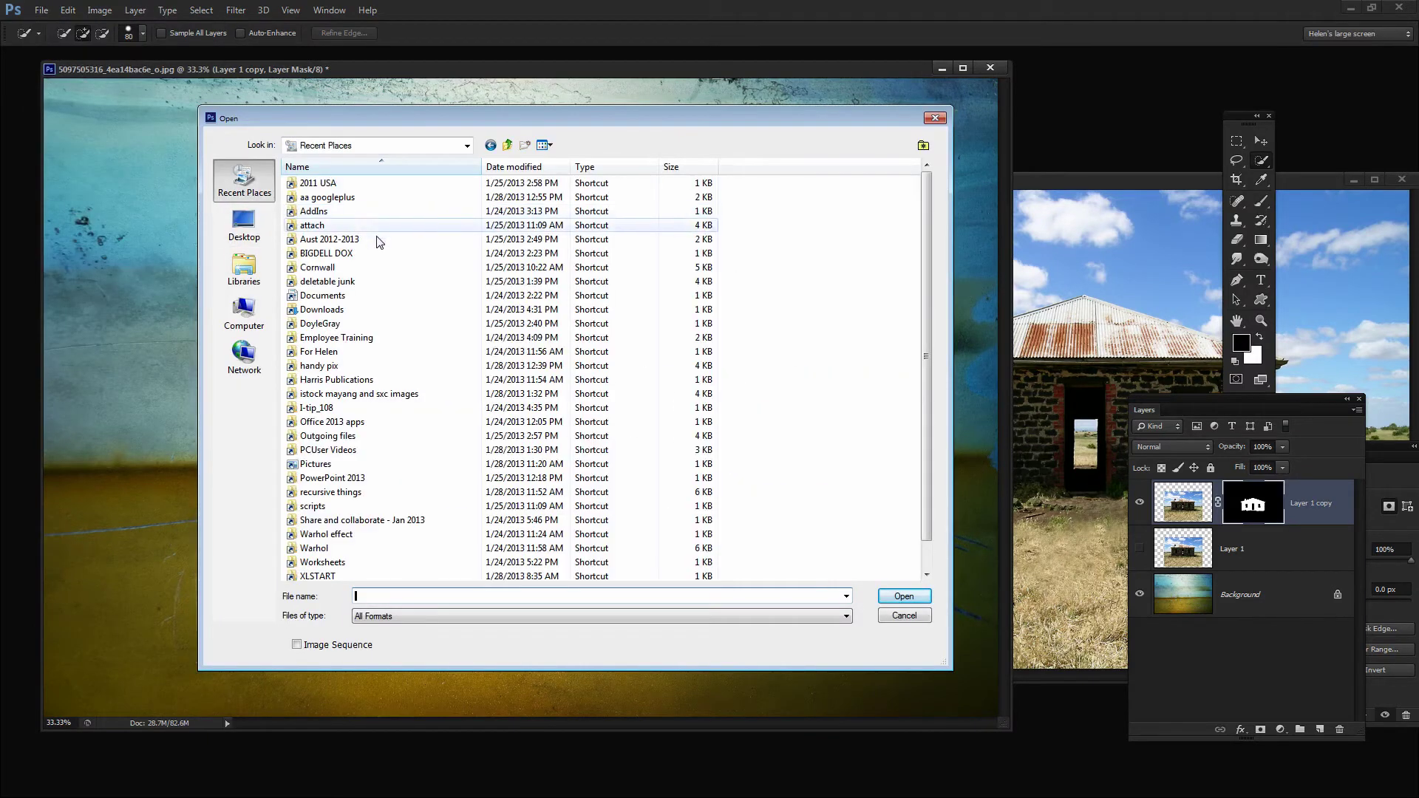
pyautogui.doubleClick(368, 494)
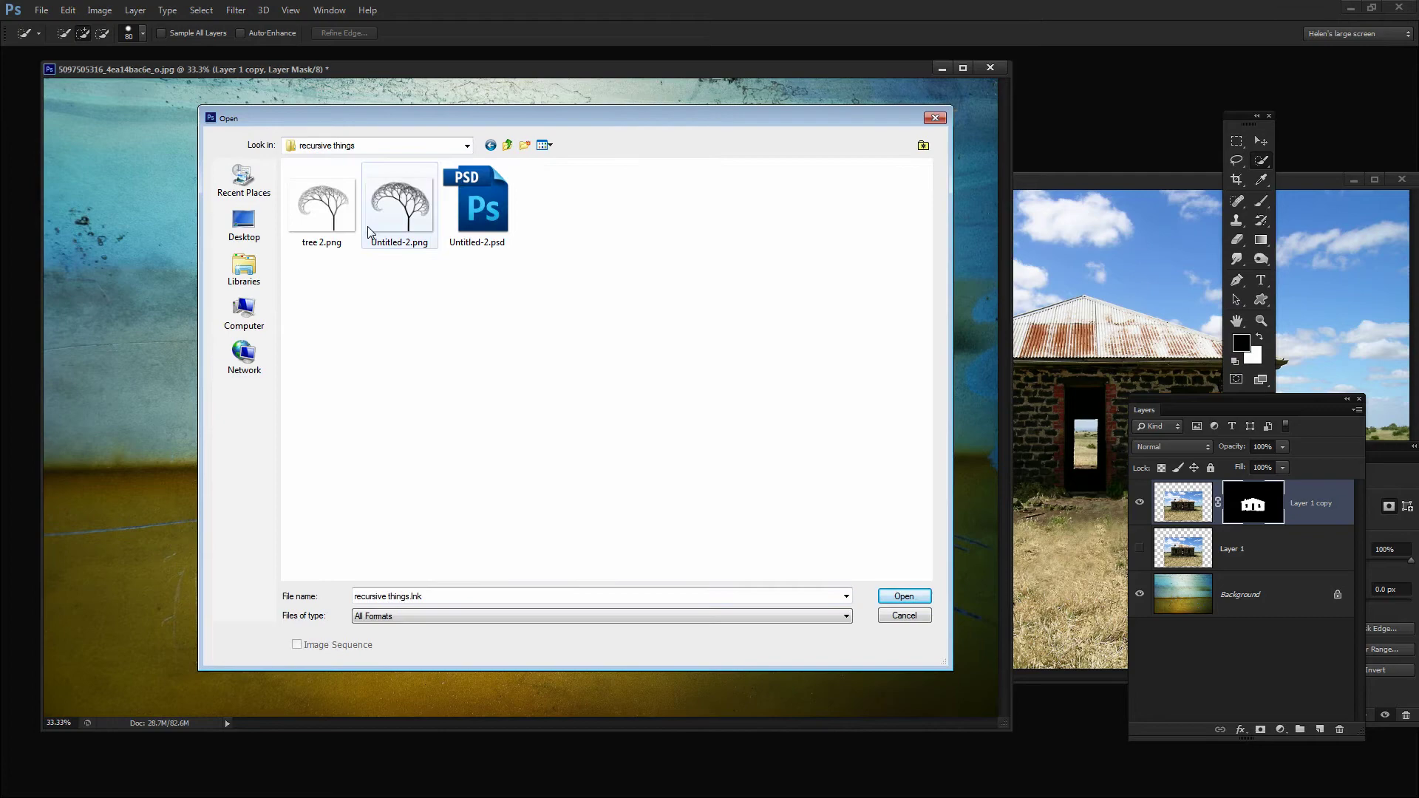
pyautogui.click(337, 216)
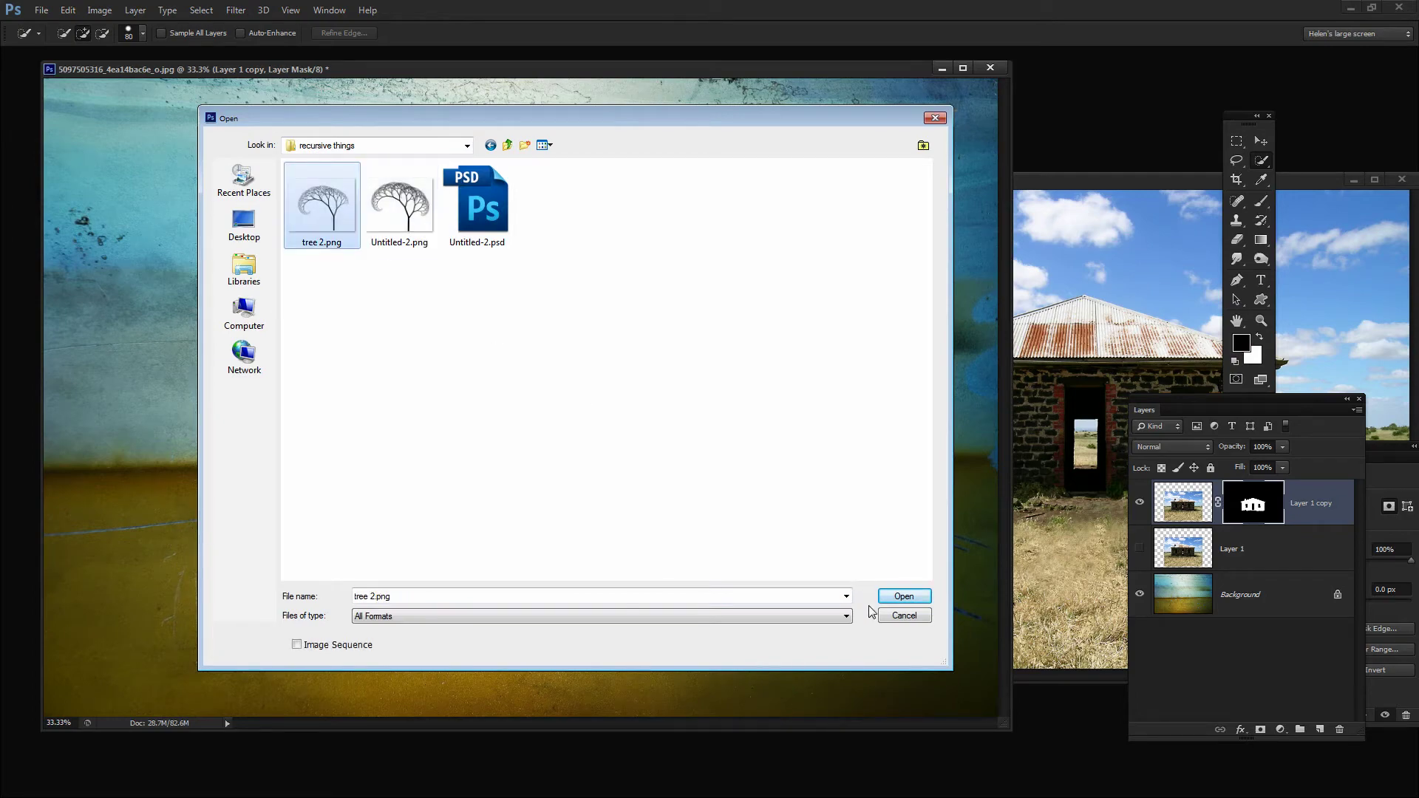
pyautogui.click(905, 597)
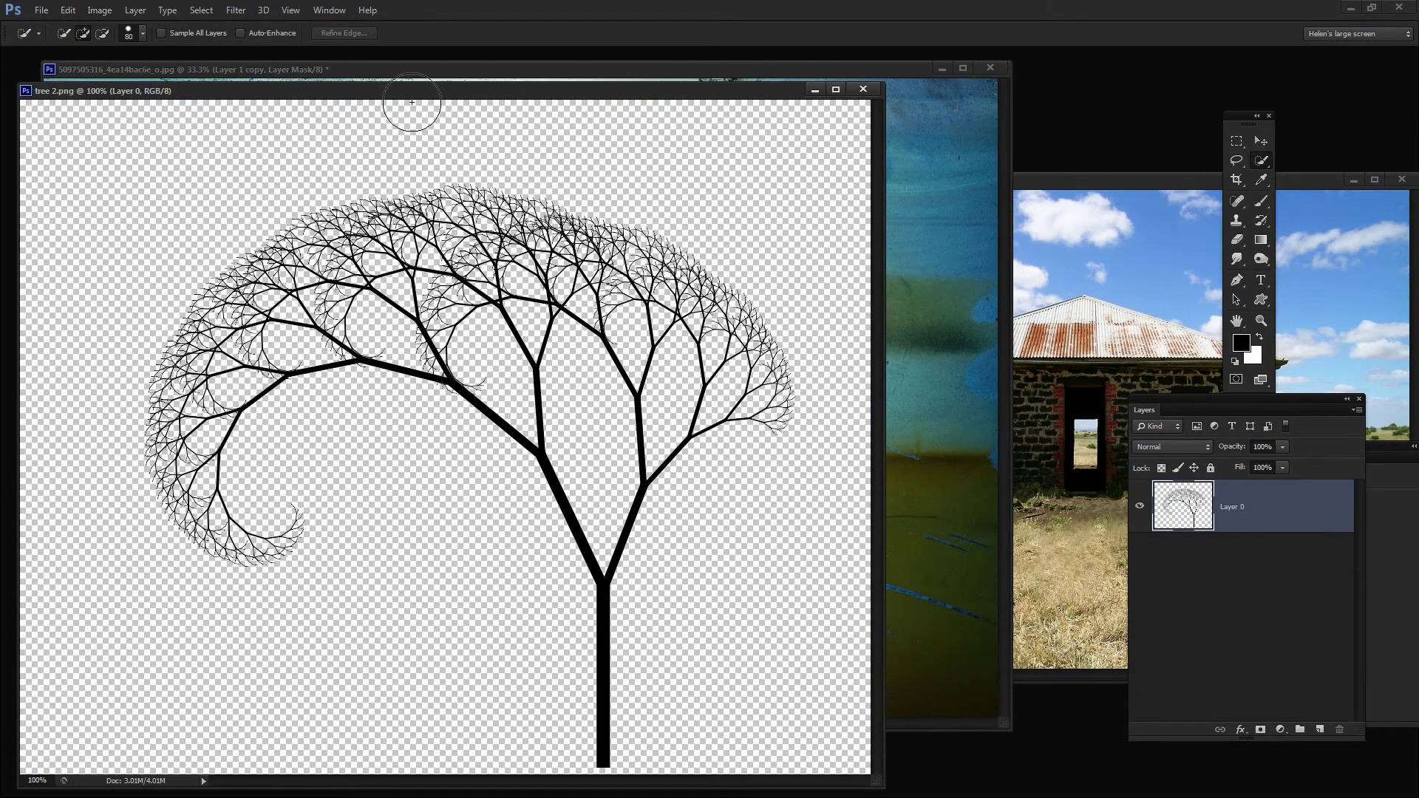
# Copy tree 2's Layer 0 into the collage as Layer 2 and move it down beside the house.
pyautogui.moveTo(398, 96); pyautogui.dragTo(1418, 330)
pyautogui.moveTo(1255, 517); pyautogui.dragTo(704, 292)
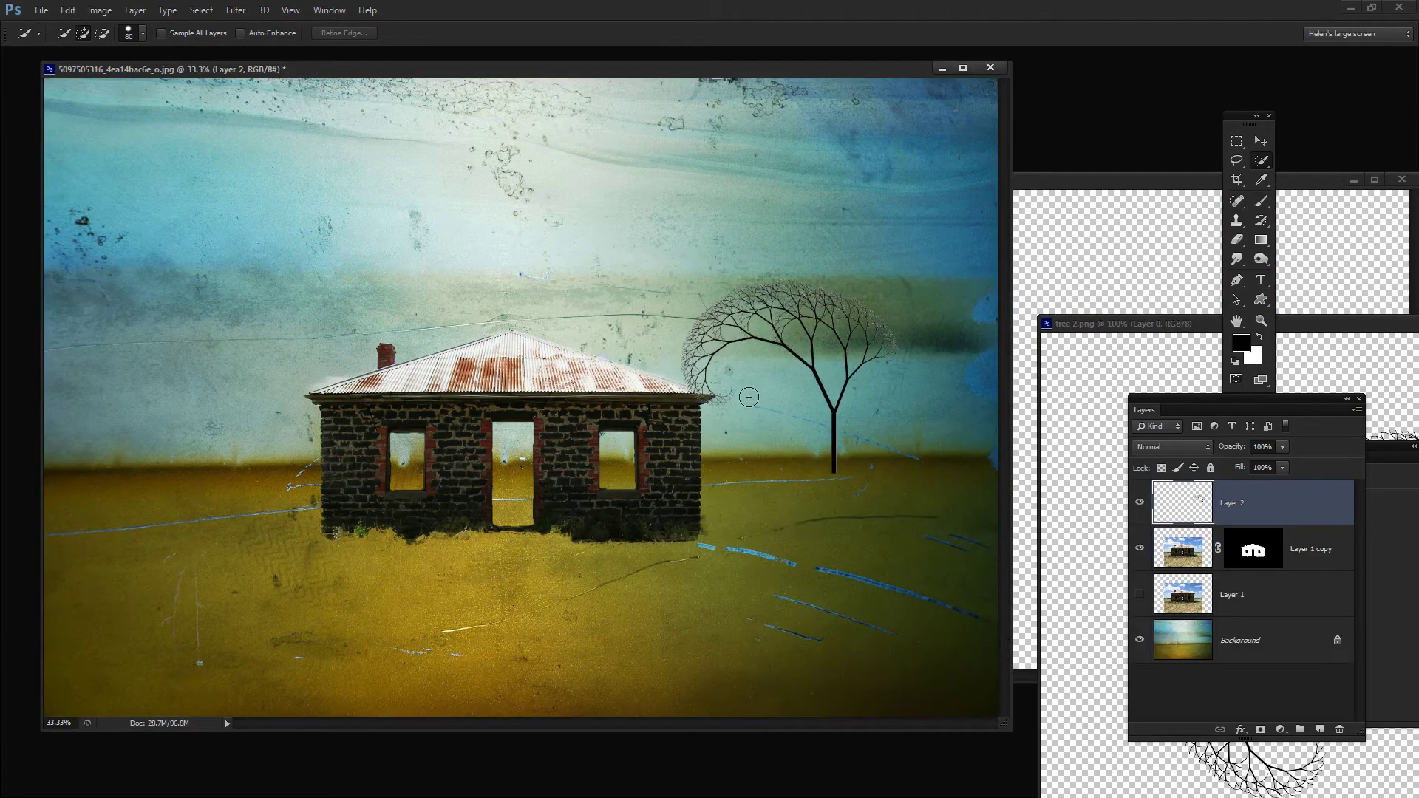
pyautogui.press('v')
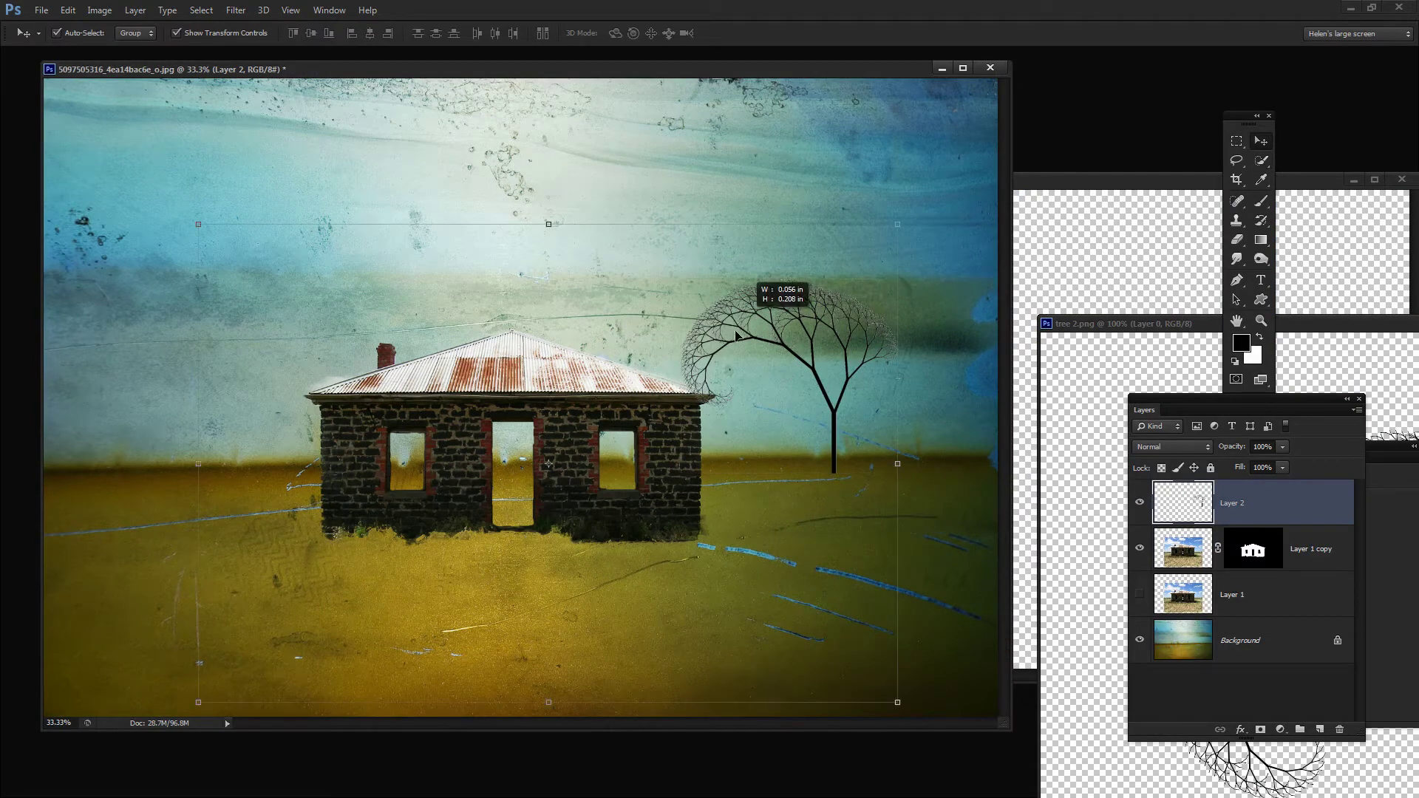
pyautogui.keyDown('shift'); pyautogui.click(710, 353); pyautogui.keyUp('shift')
pyautogui.click(844, 332)
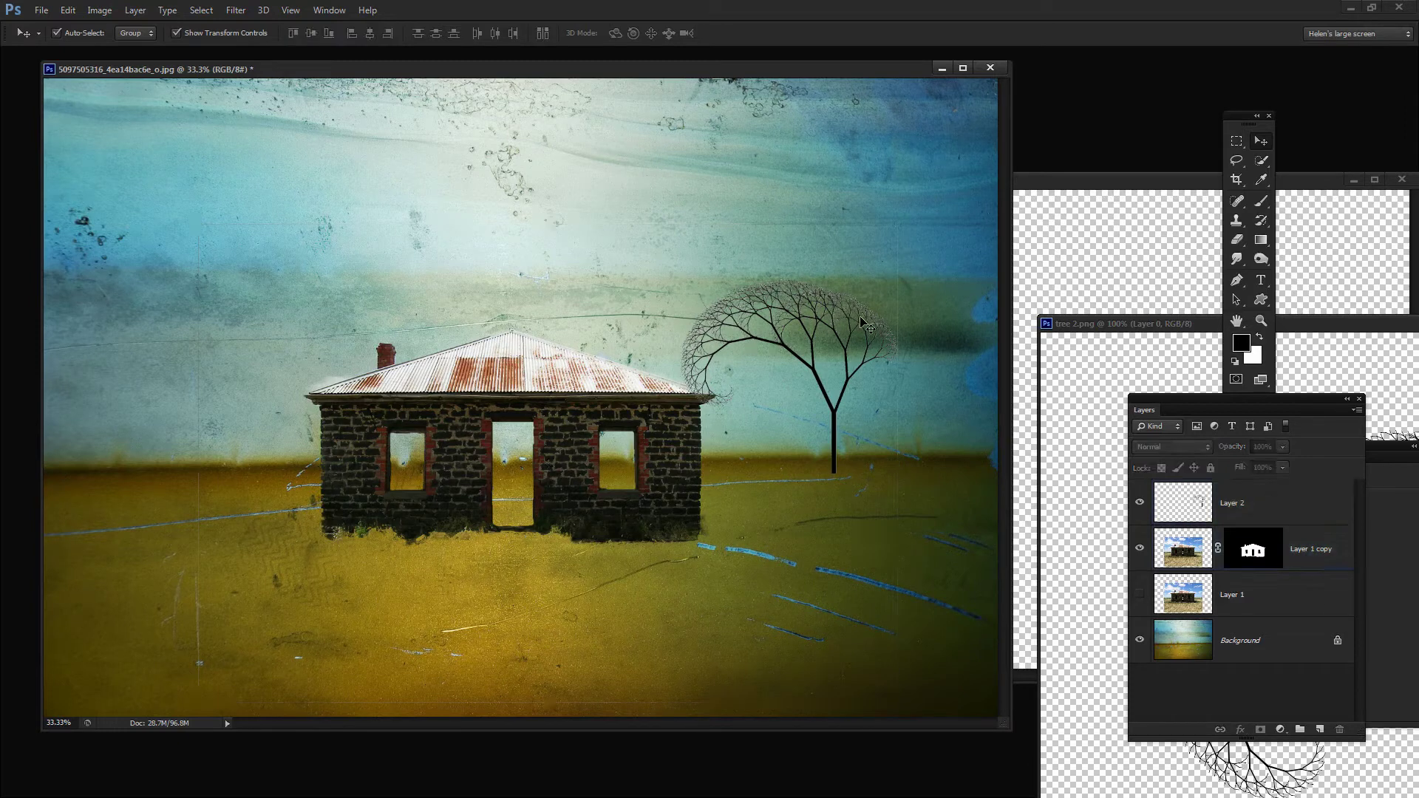
pyautogui.click(1165, 497)
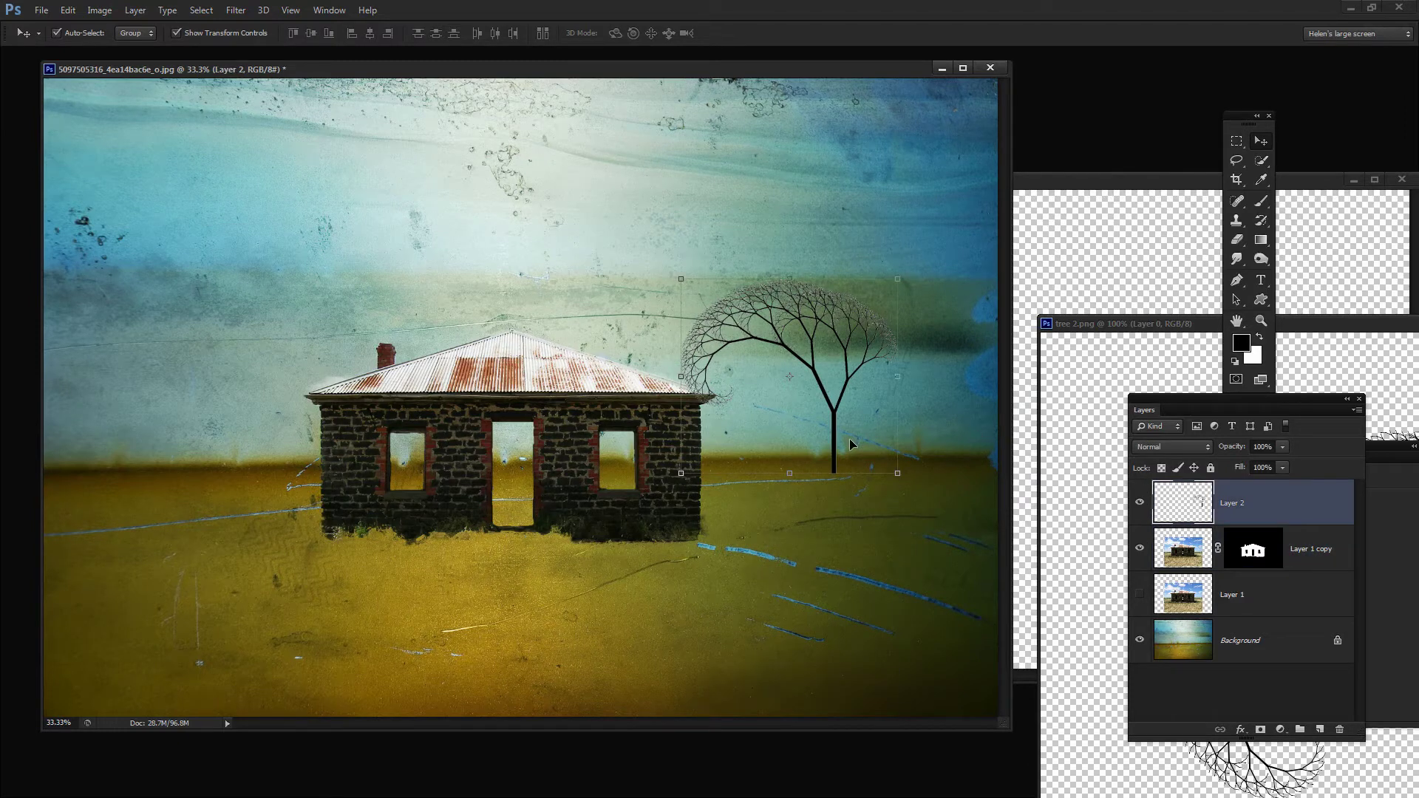
pyautogui.moveTo(836, 456); pyautogui.dragTo(784, 517)
# Scale the tree up to about 155%, commit, and set Layer 2 to Darken blend mode.
pyautogui.moveTo(847, 340); pyautogui.dragTo(964, 201)
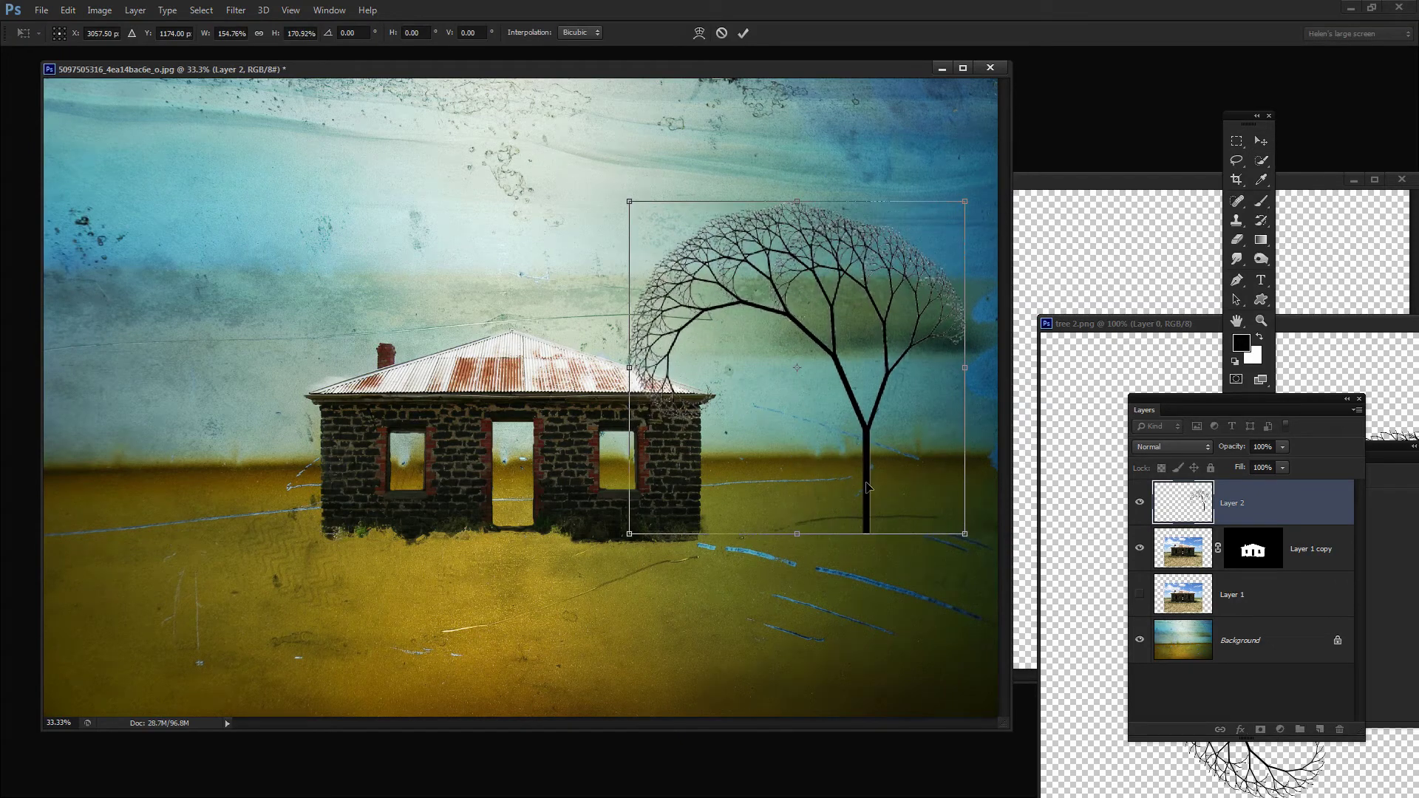
pyautogui.doubleClick(866, 433)
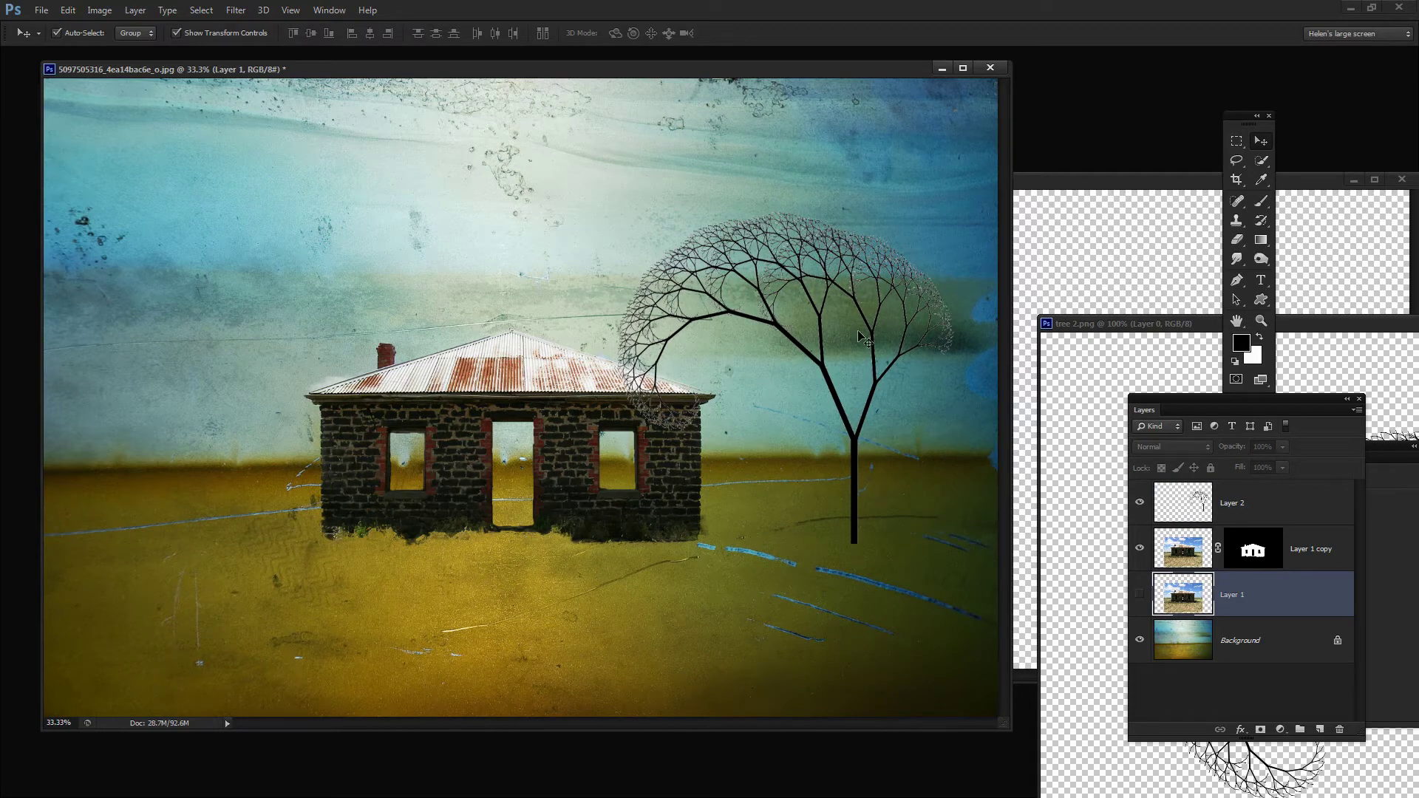
pyautogui.click(1162, 500)
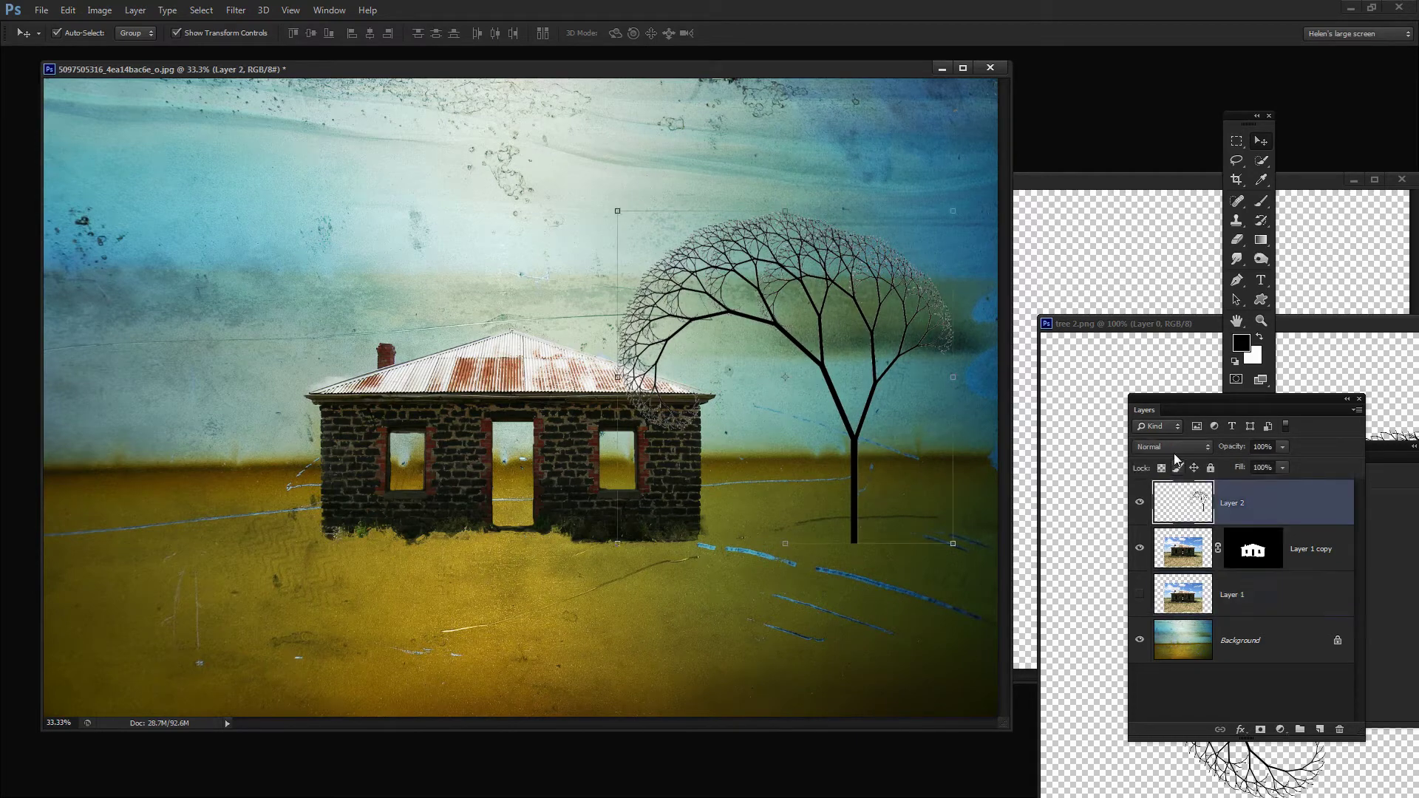
pyautogui.click(1173, 446)
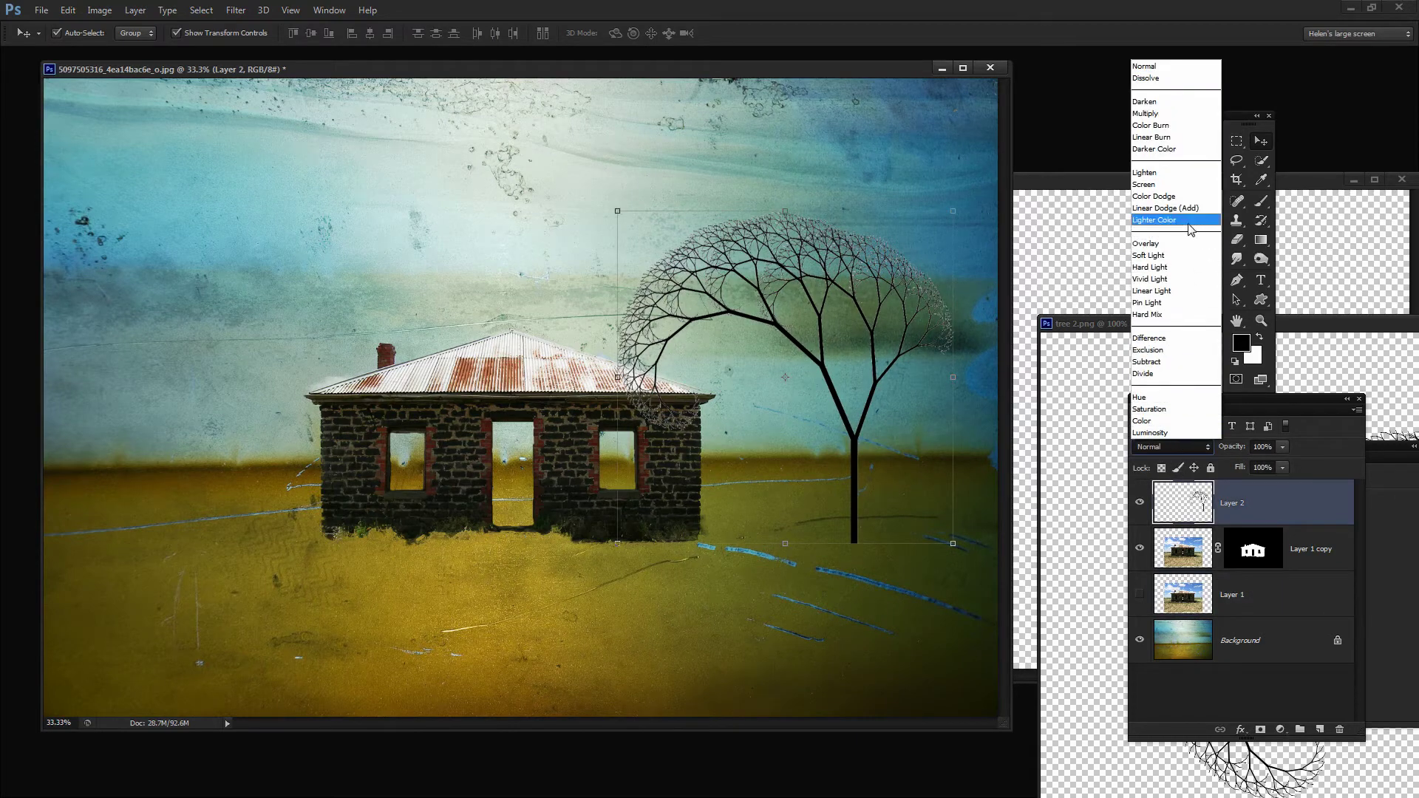
pyautogui.click(1155, 102)
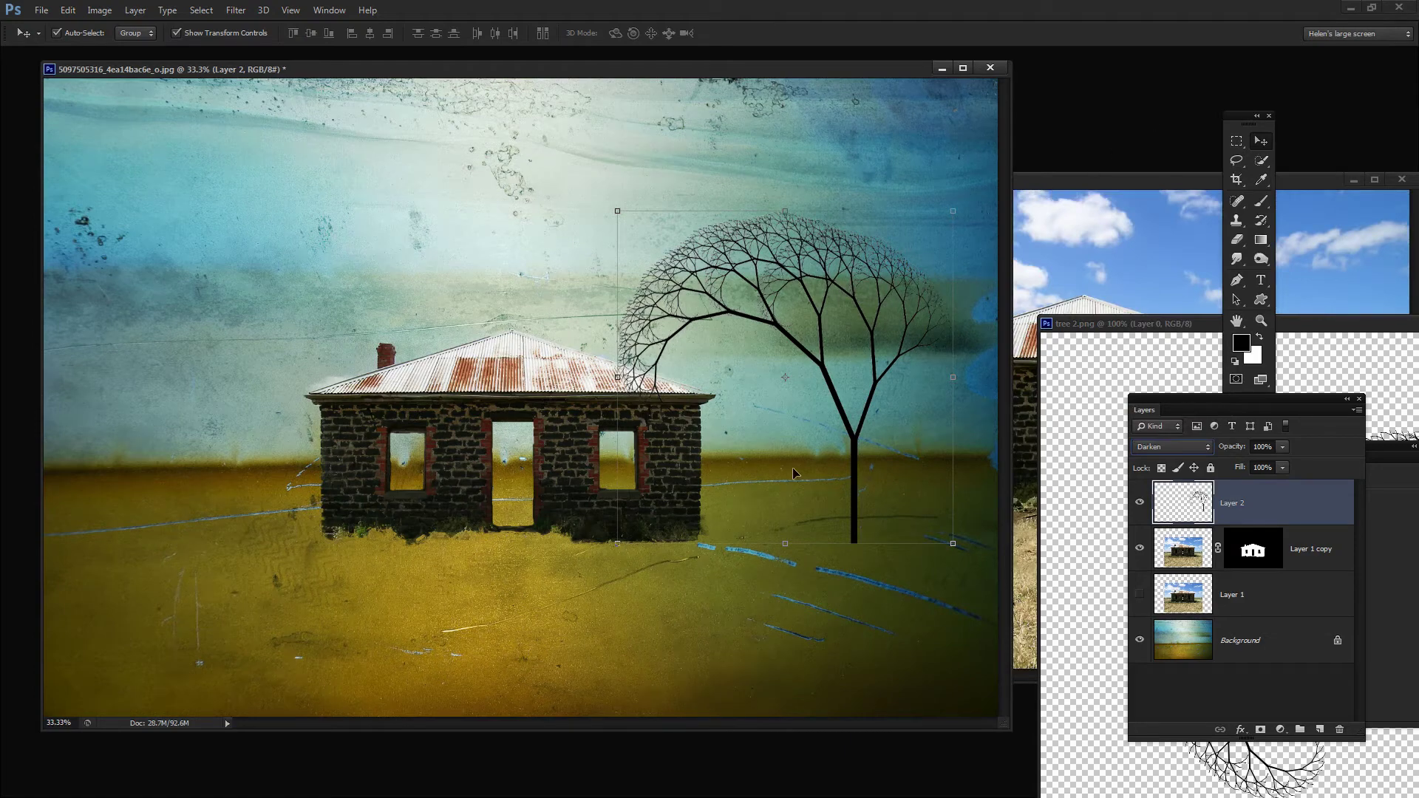
pyautogui.click(1290, 605)
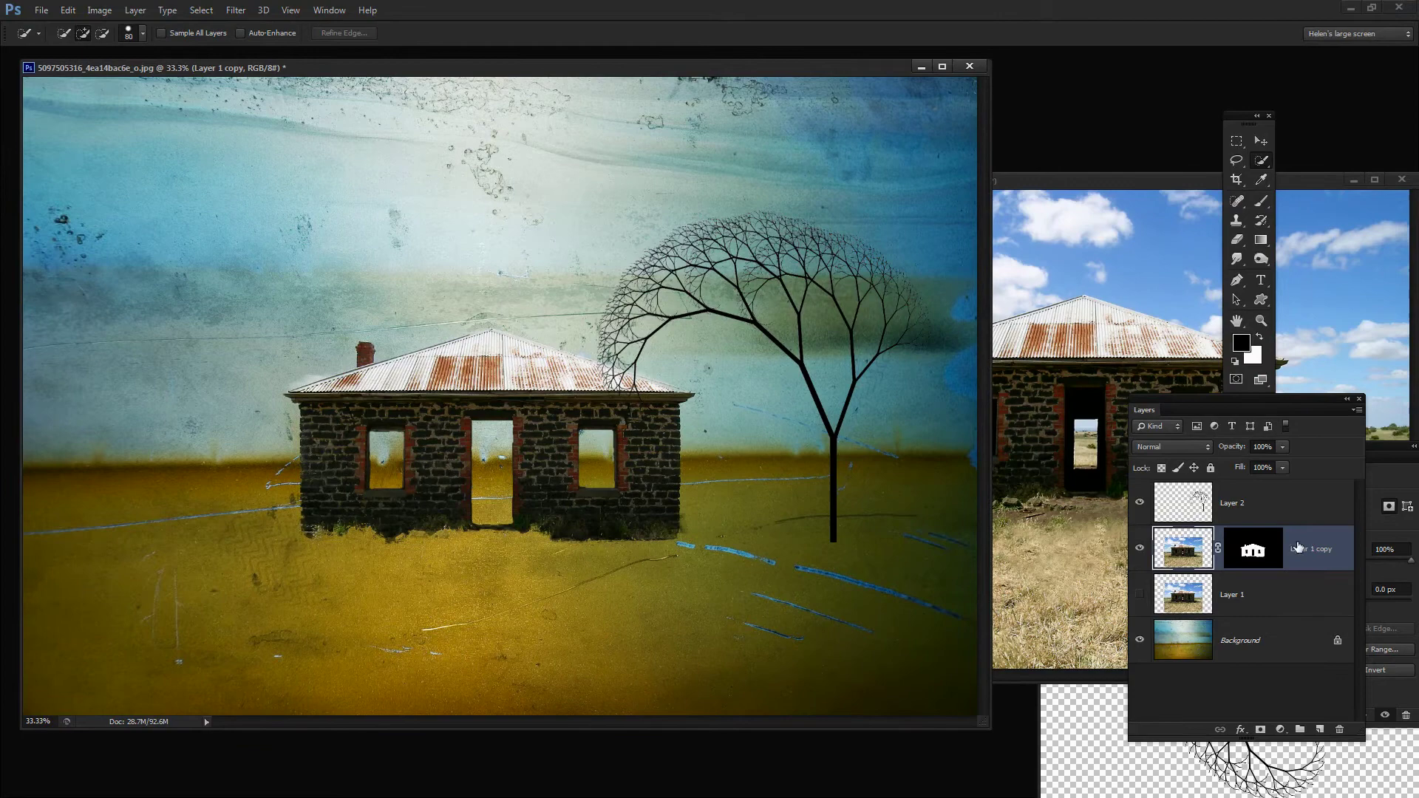
# Duplicate Layer 1 copy, hide the original, invert copy 2's mask with Ctrl+I, and shift the tree left.
pyautogui.moveTo(1301, 547); pyautogui.dragTo(1322, 732)
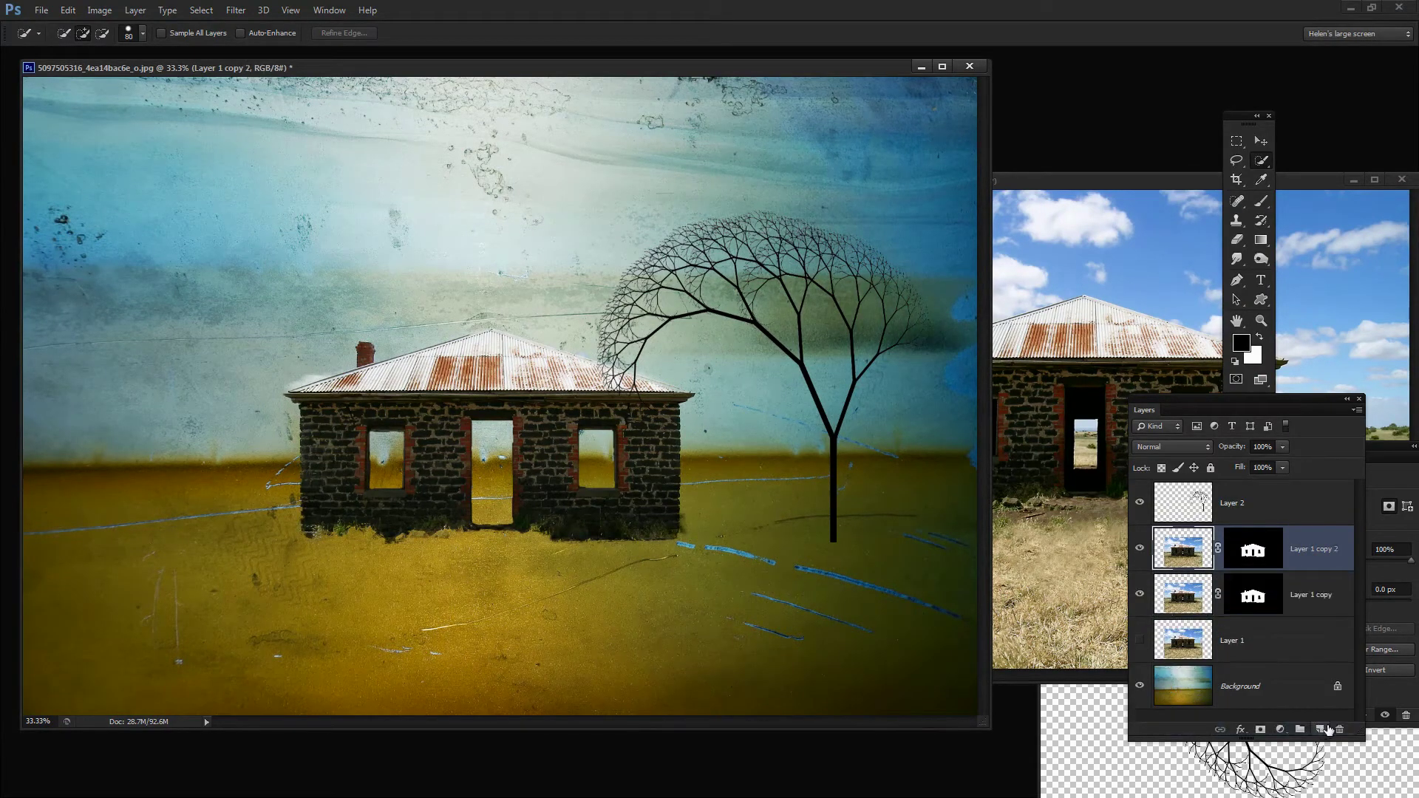
pyautogui.click(1139, 596)
pyautogui.click(1267, 550)
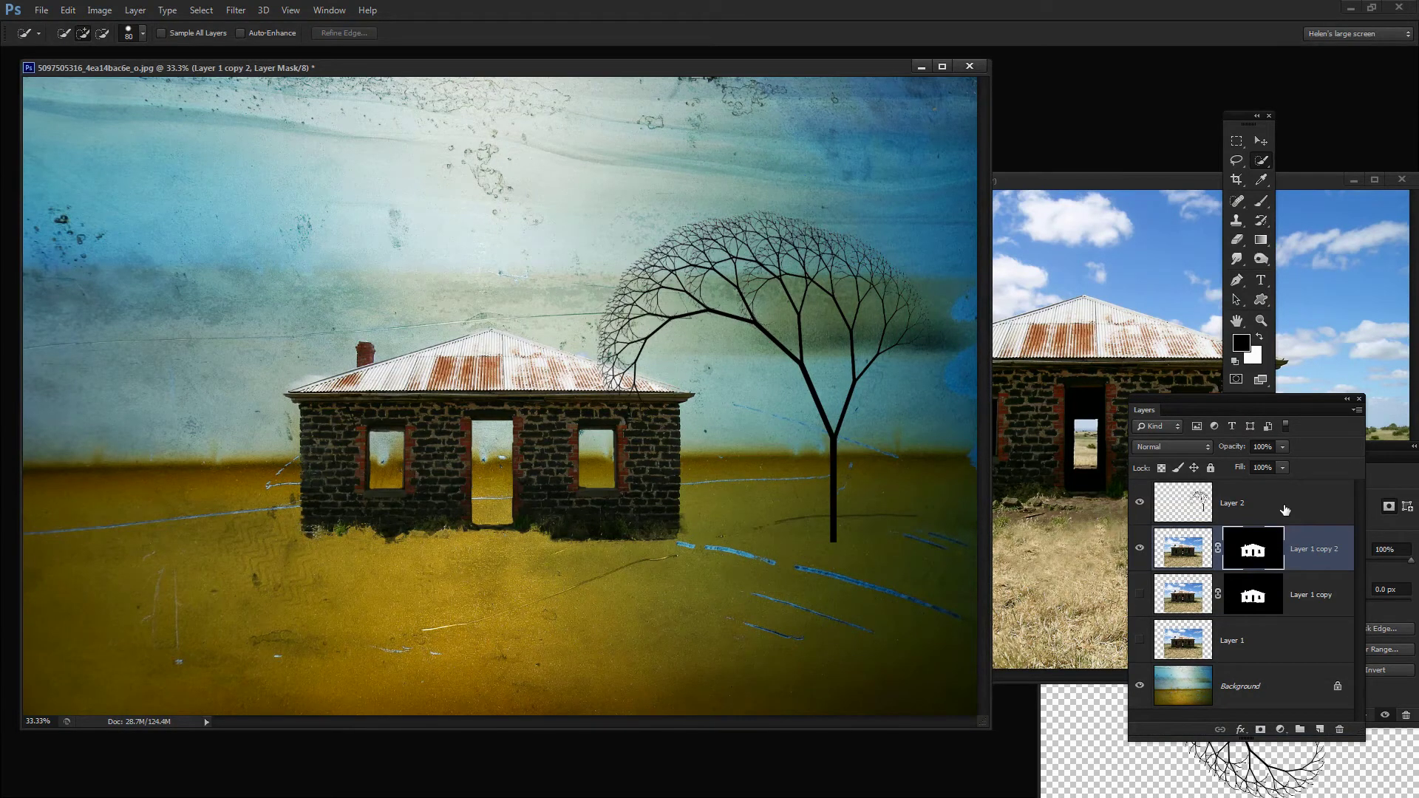
pyautogui.hotkey('ctrl', 'i')
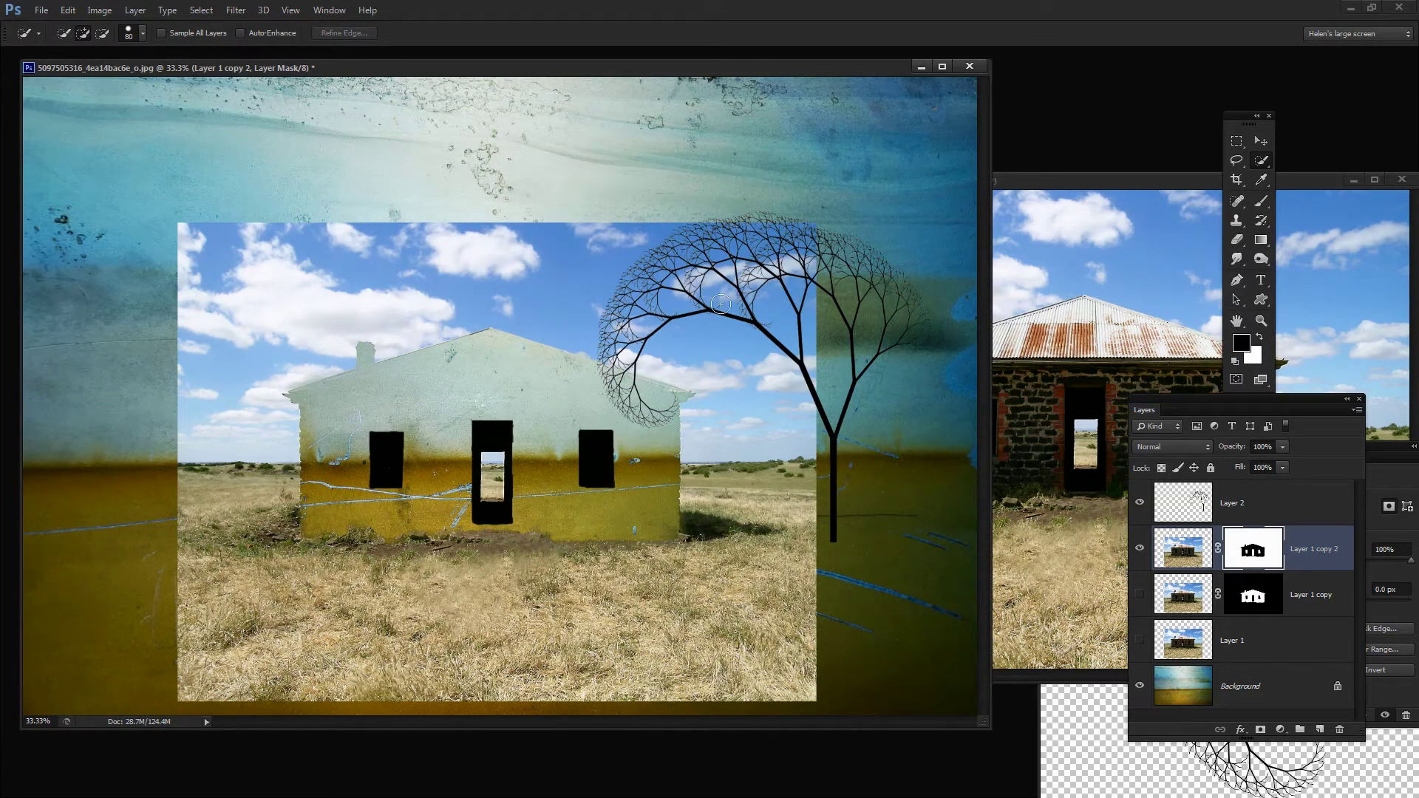
pyautogui.click(1262, 140)
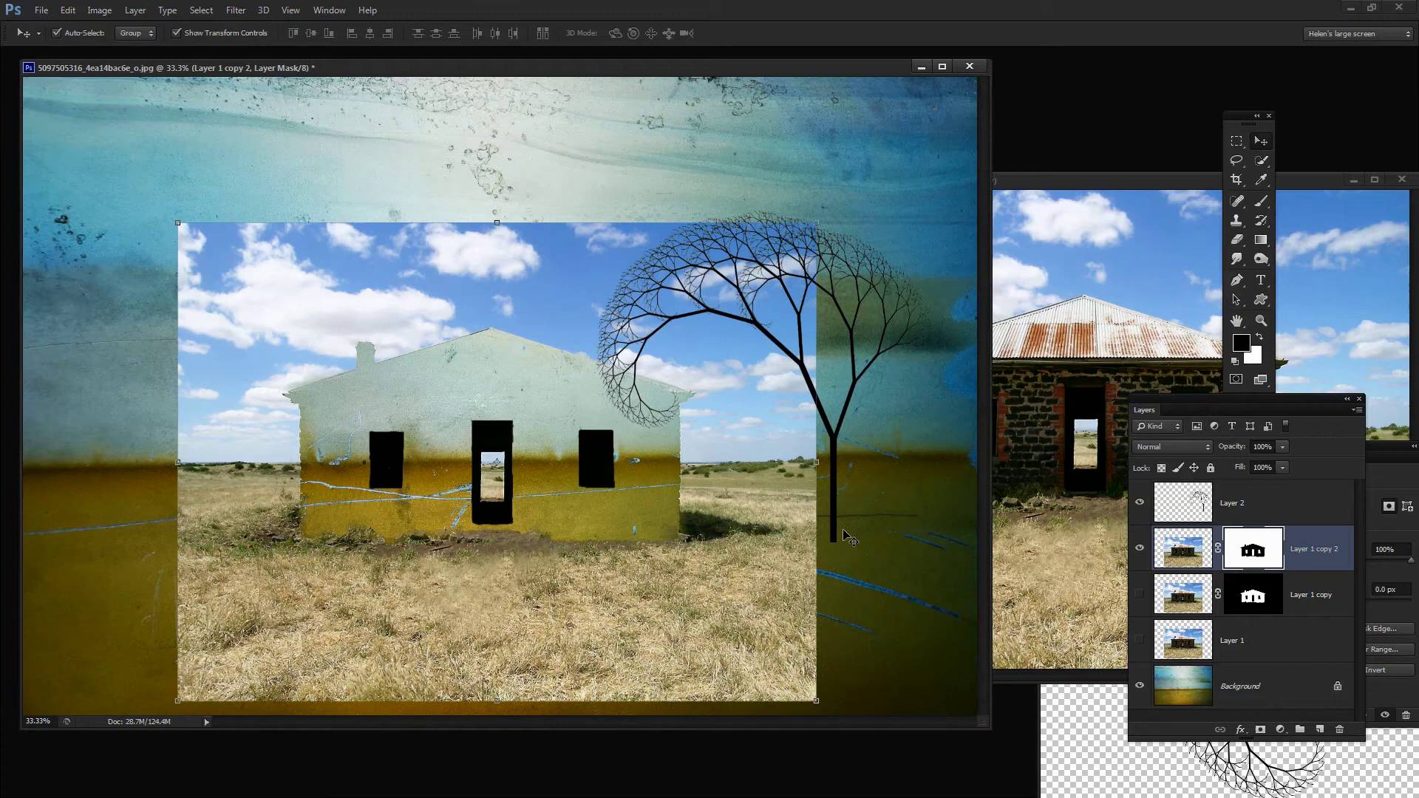
pyautogui.moveTo(835, 516); pyautogui.dragTo(774, 522)
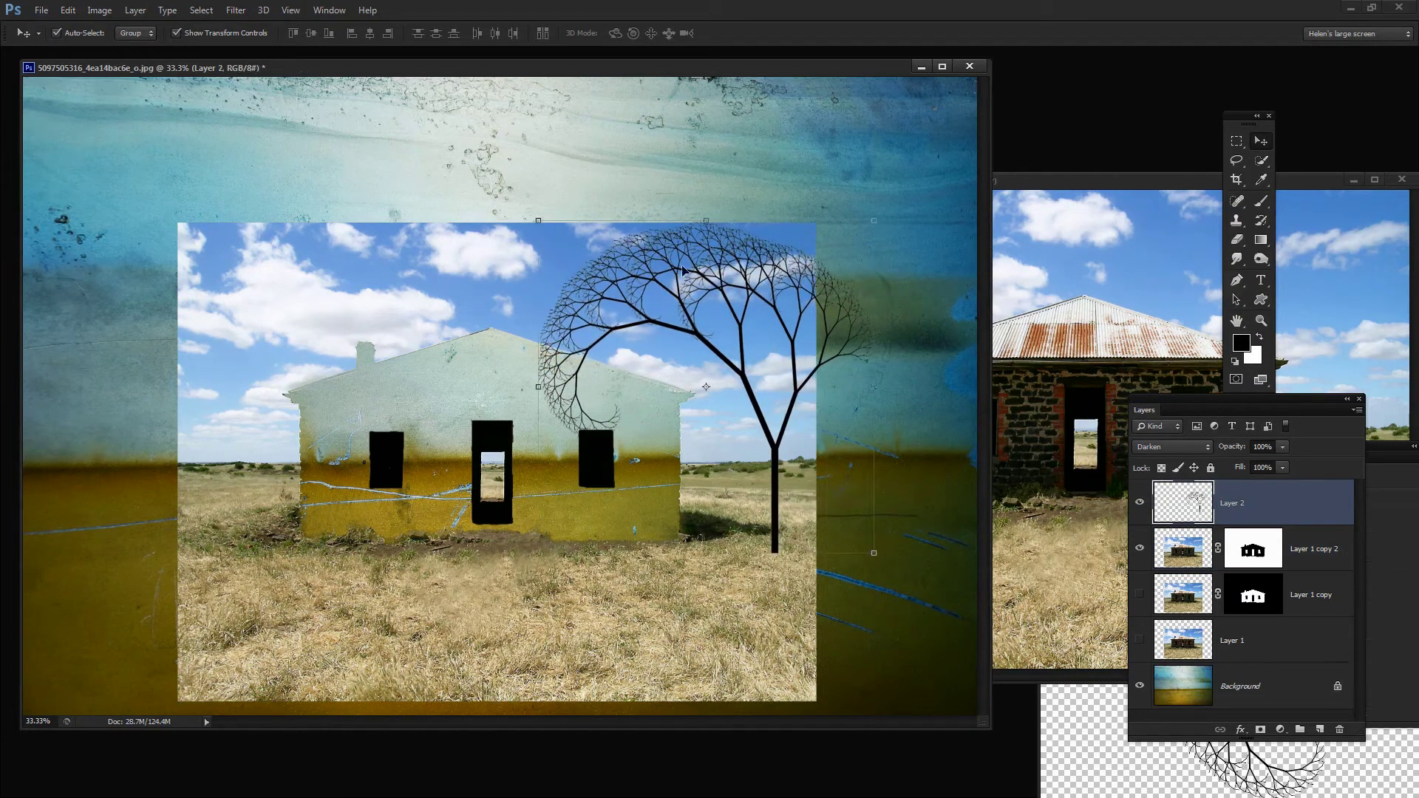
# Scale the fractal tree up to about 109%, shift it slightly left, and commit the transform.
pyautogui.moveTo(878, 222); pyautogui.dragTo(907, 194)
pyautogui.moveTo(786, 415); pyautogui.dragTo(758, 415)
pyautogui.moveTo(1192, 409); pyautogui.dragTo(1090, 202)
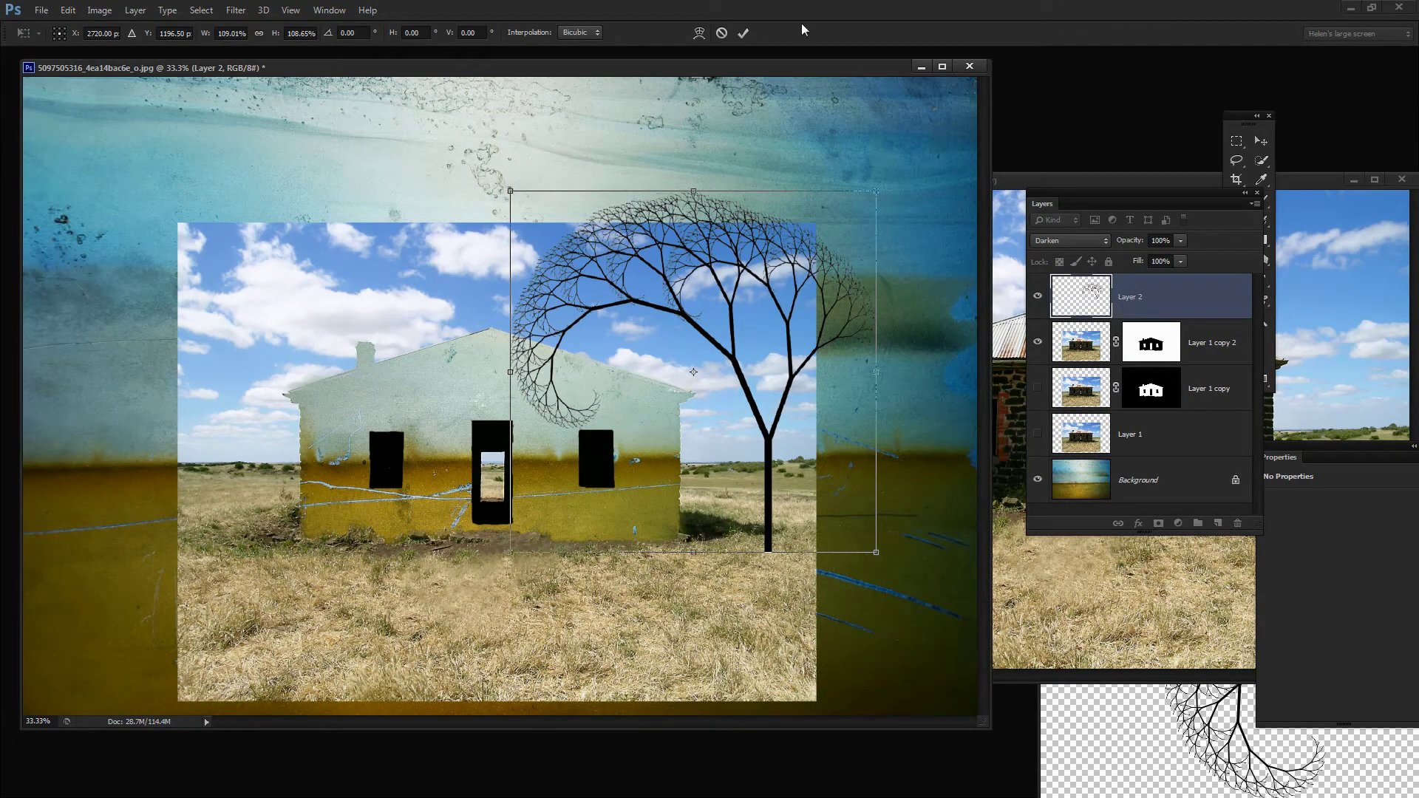
pyautogui.click(743, 32)
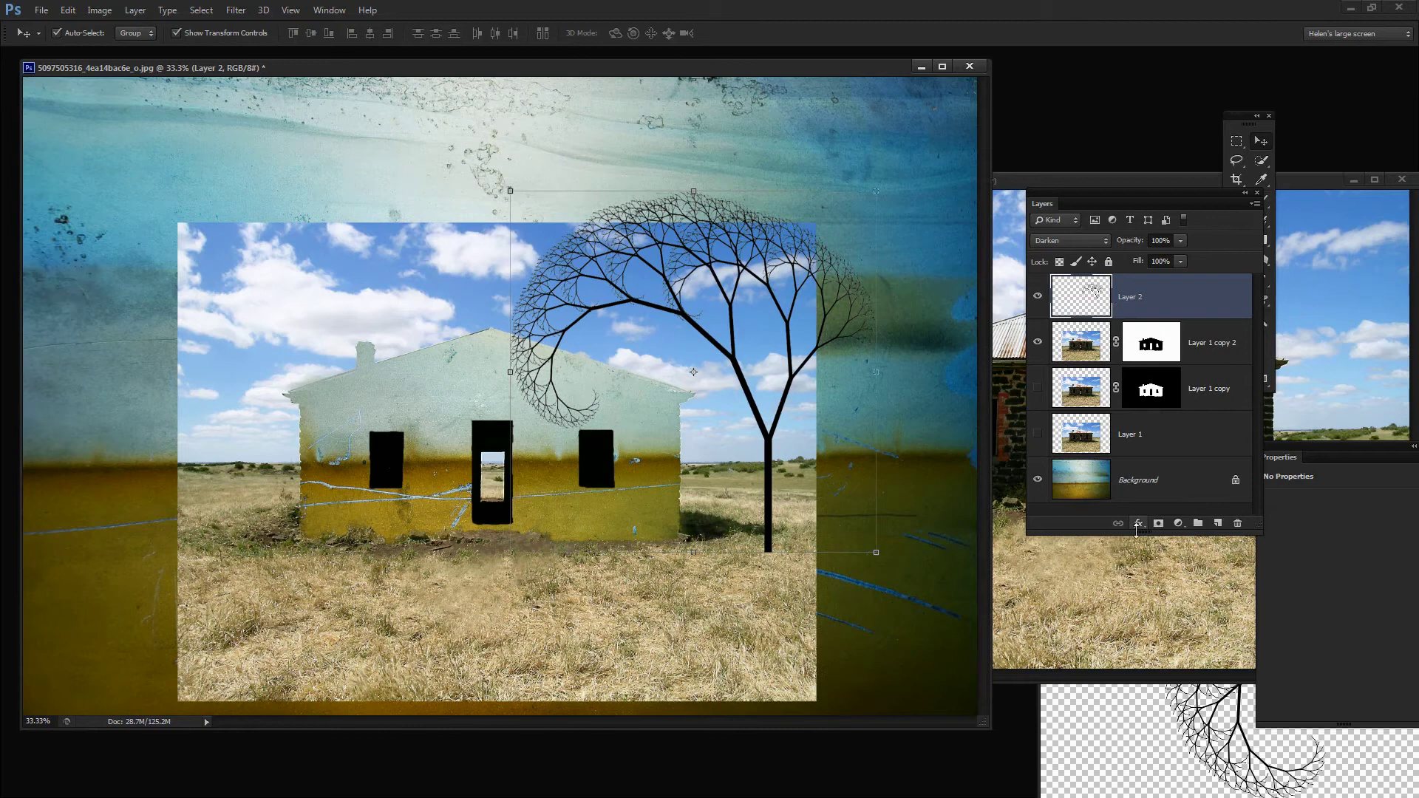
# Add a Multiply drop shadow to the tree: 75% opacity, 42 px distance and size, 129° angle.
pyautogui.click(1138, 523)
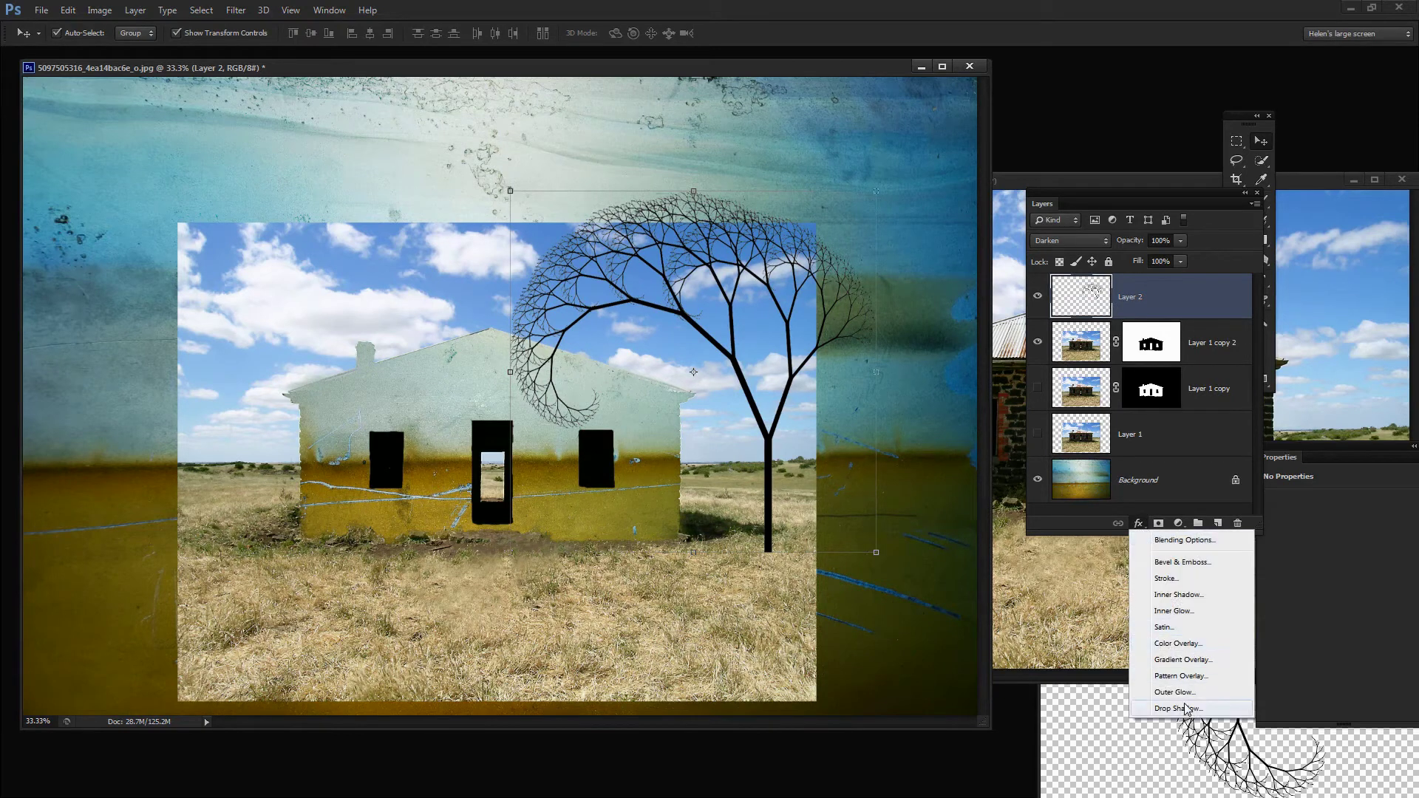
pyautogui.click(1142, 708)
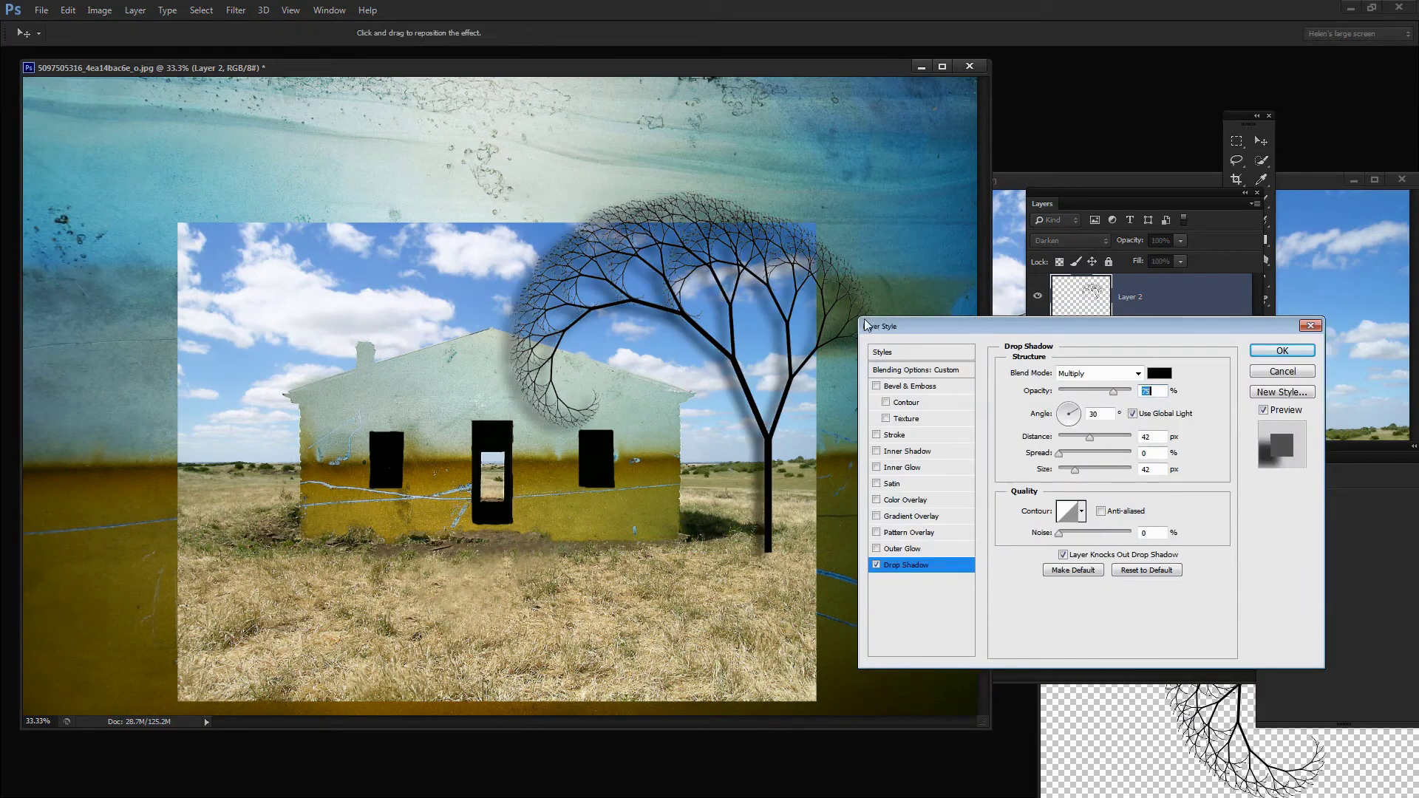
pyautogui.moveTo(1075, 417); pyautogui.dragTo(1061, 409)
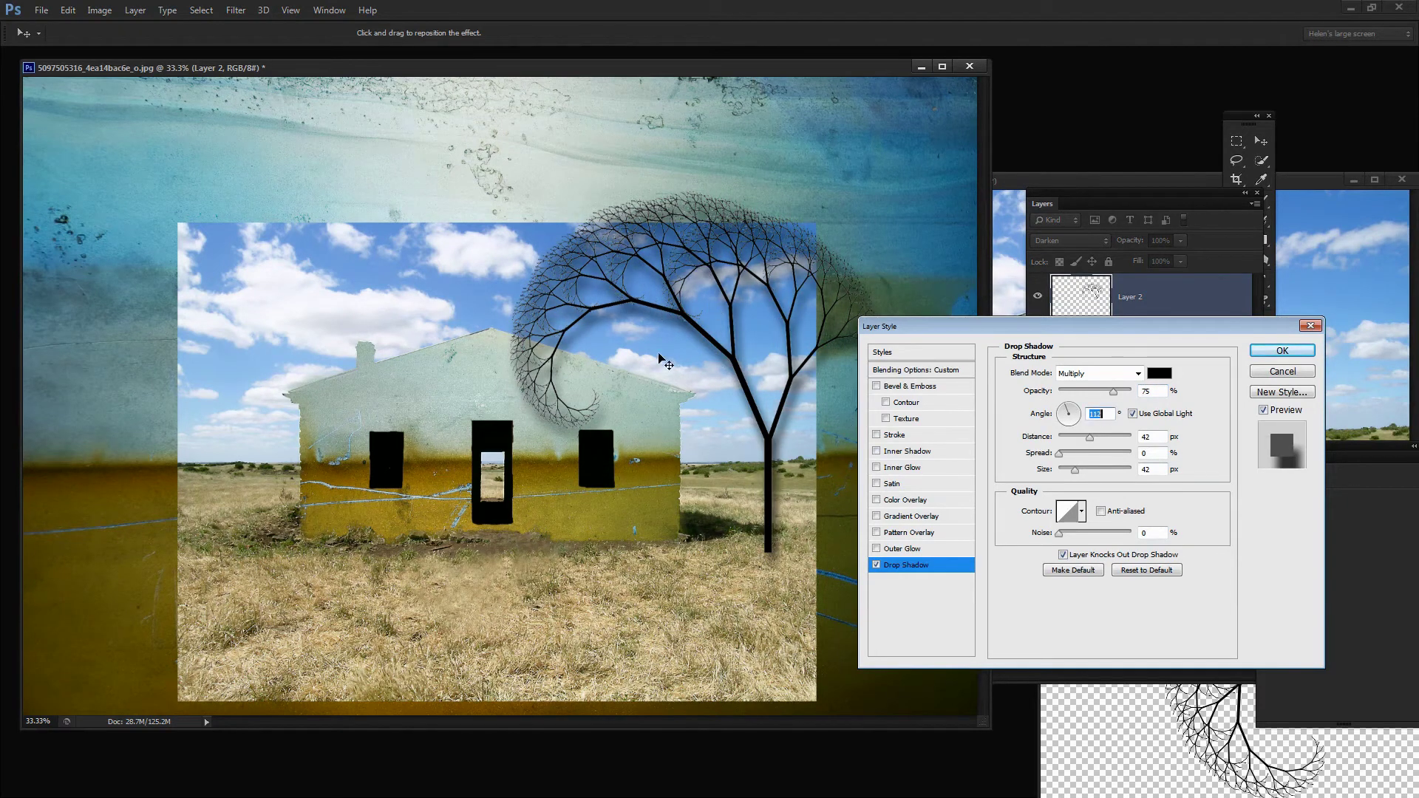
pyautogui.click(1273, 357)
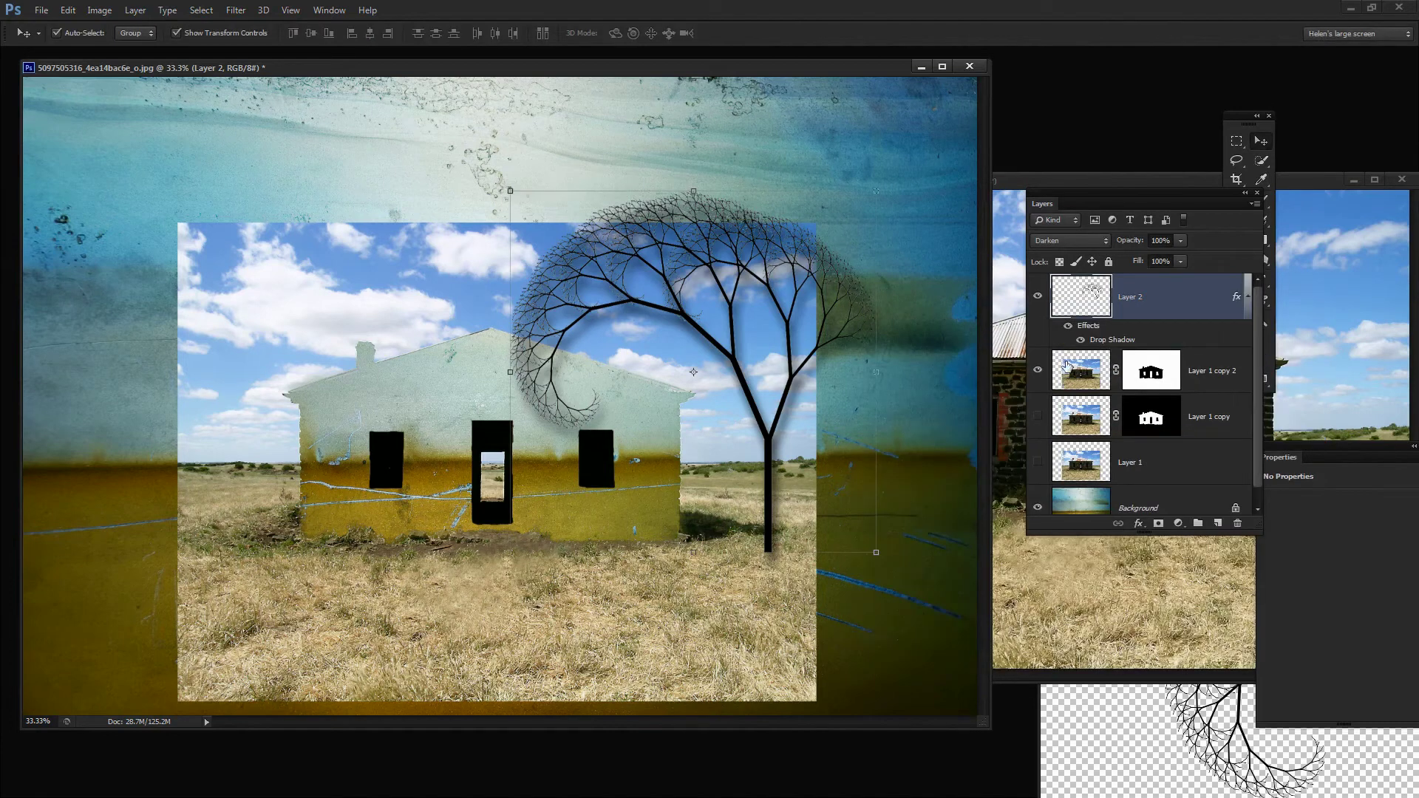
# Split the tree's drop shadow into its own layer with Create Layer.
pyautogui.rightClick(1107, 344)
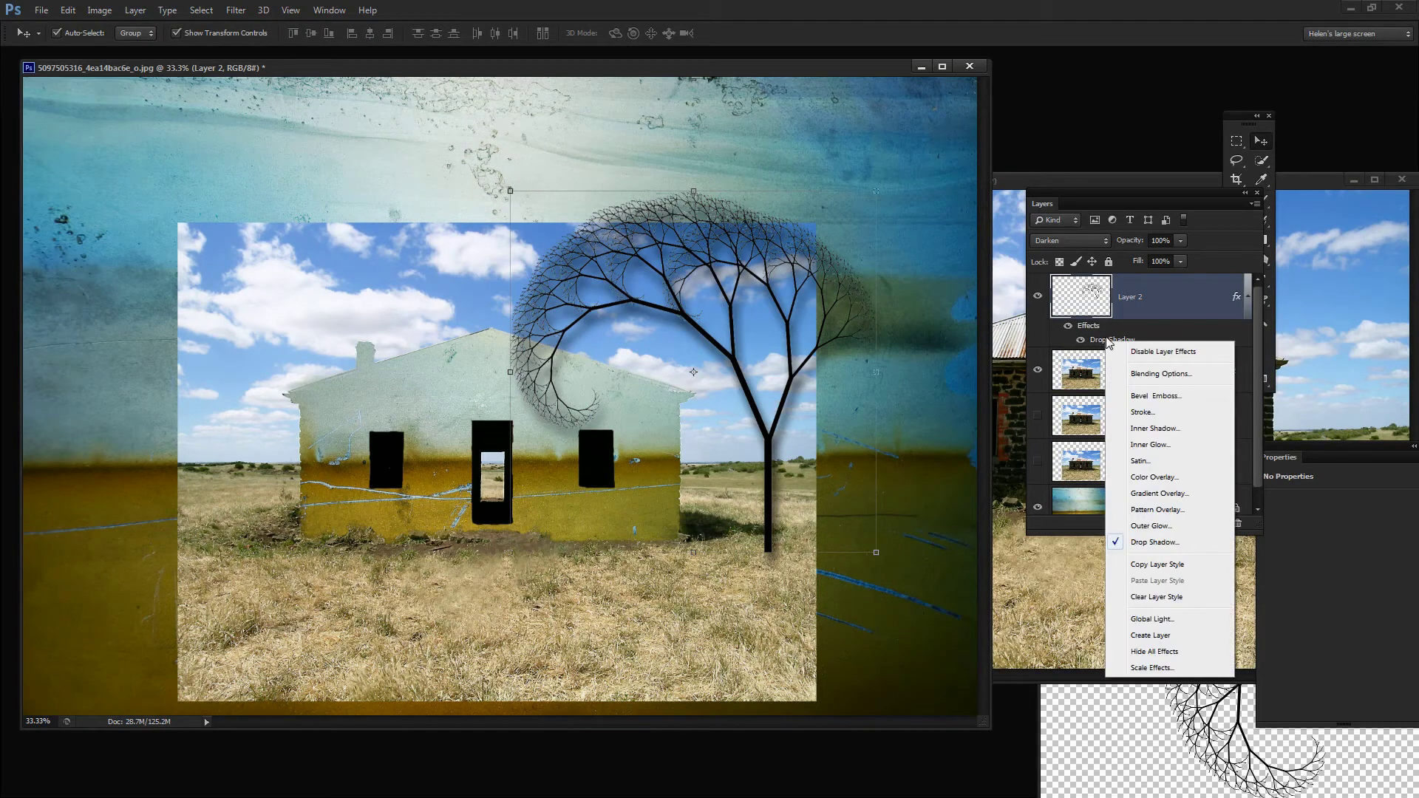
pyautogui.click(1143, 638)
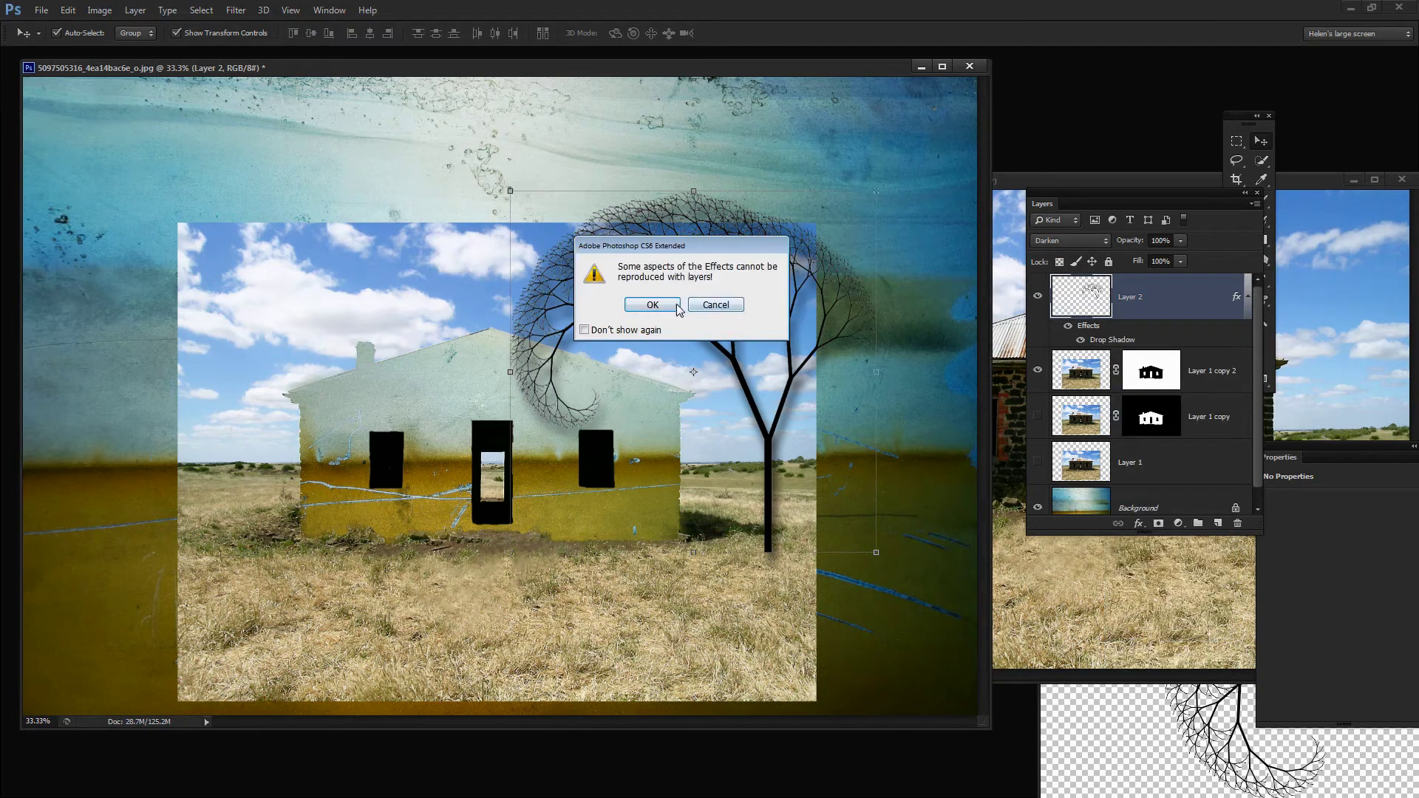
pyautogui.click(653, 304)
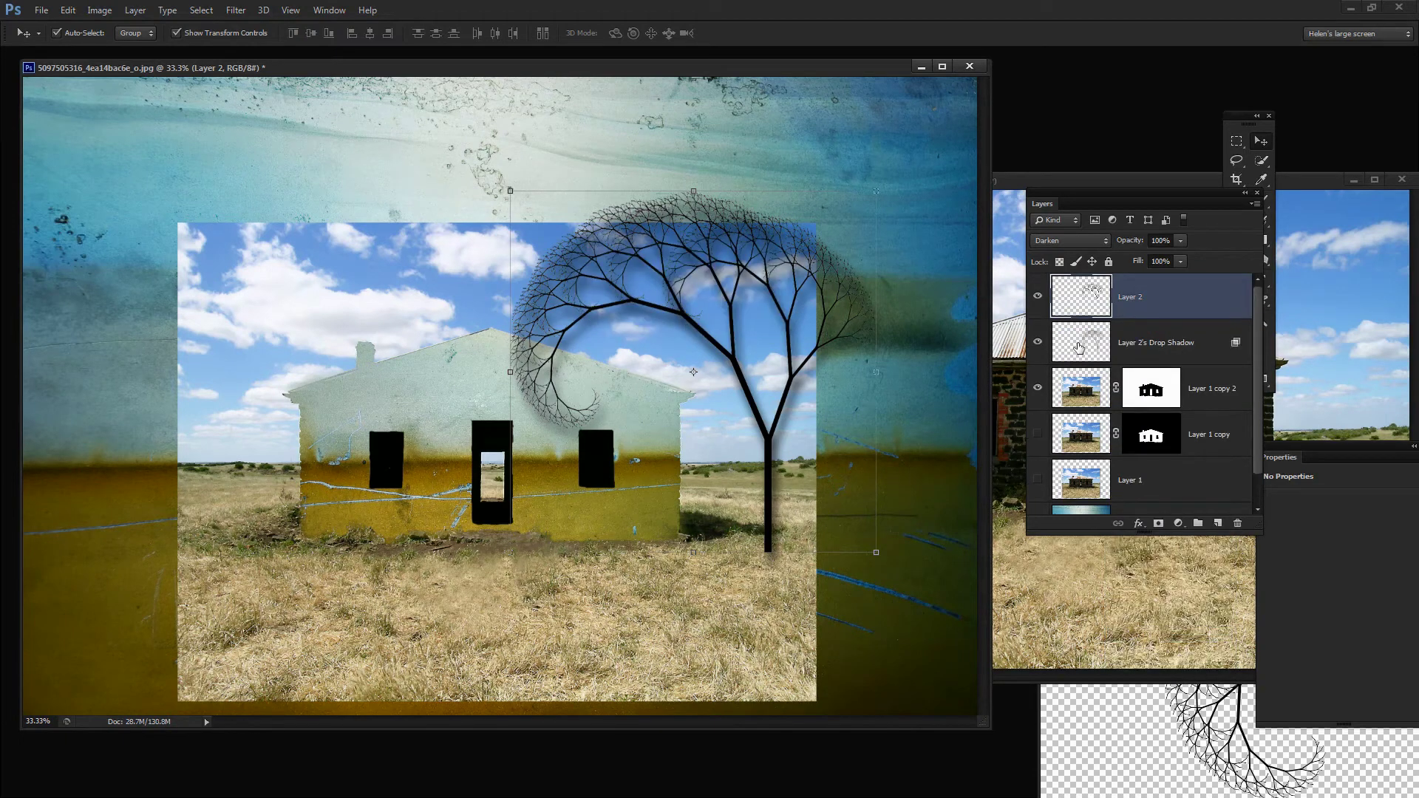
pyautogui.click(1038, 296)
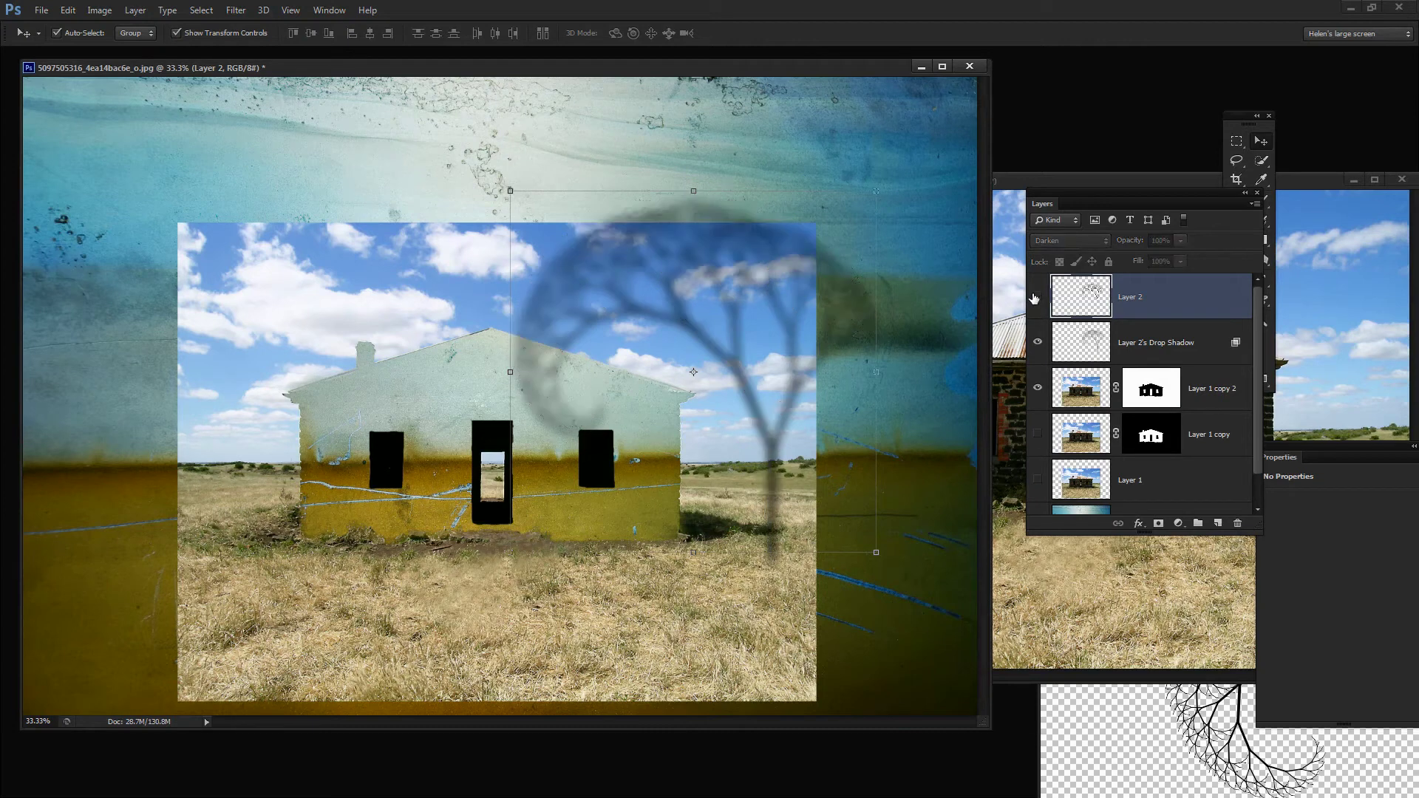
pyautogui.click(1038, 296)
# Squash, rotate and narrow the shadow layer so it lies on the ground beside the trunk.
pyautogui.click(1060, 355)
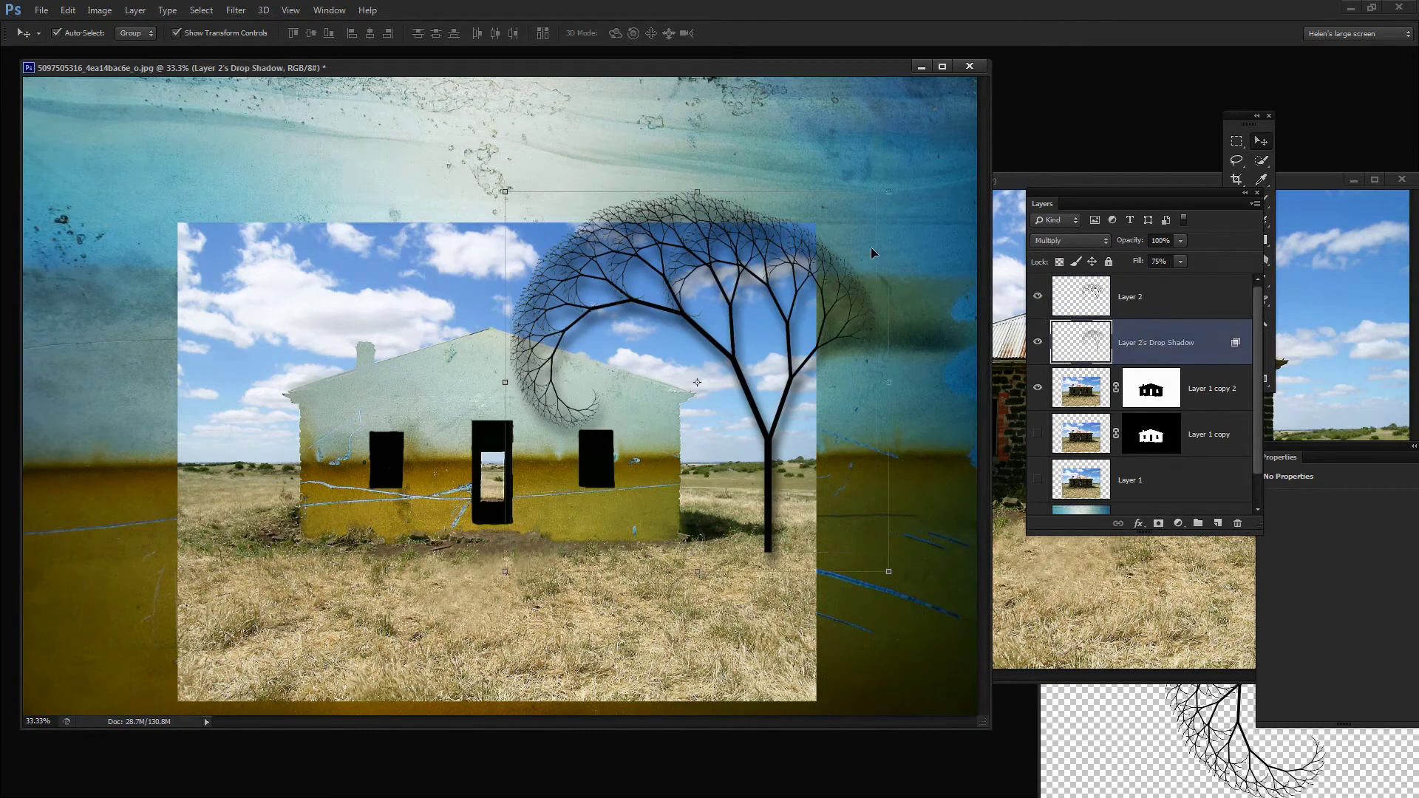
pyautogui.moveTo(889, 190); pyautogui.dragTo(855, 590)
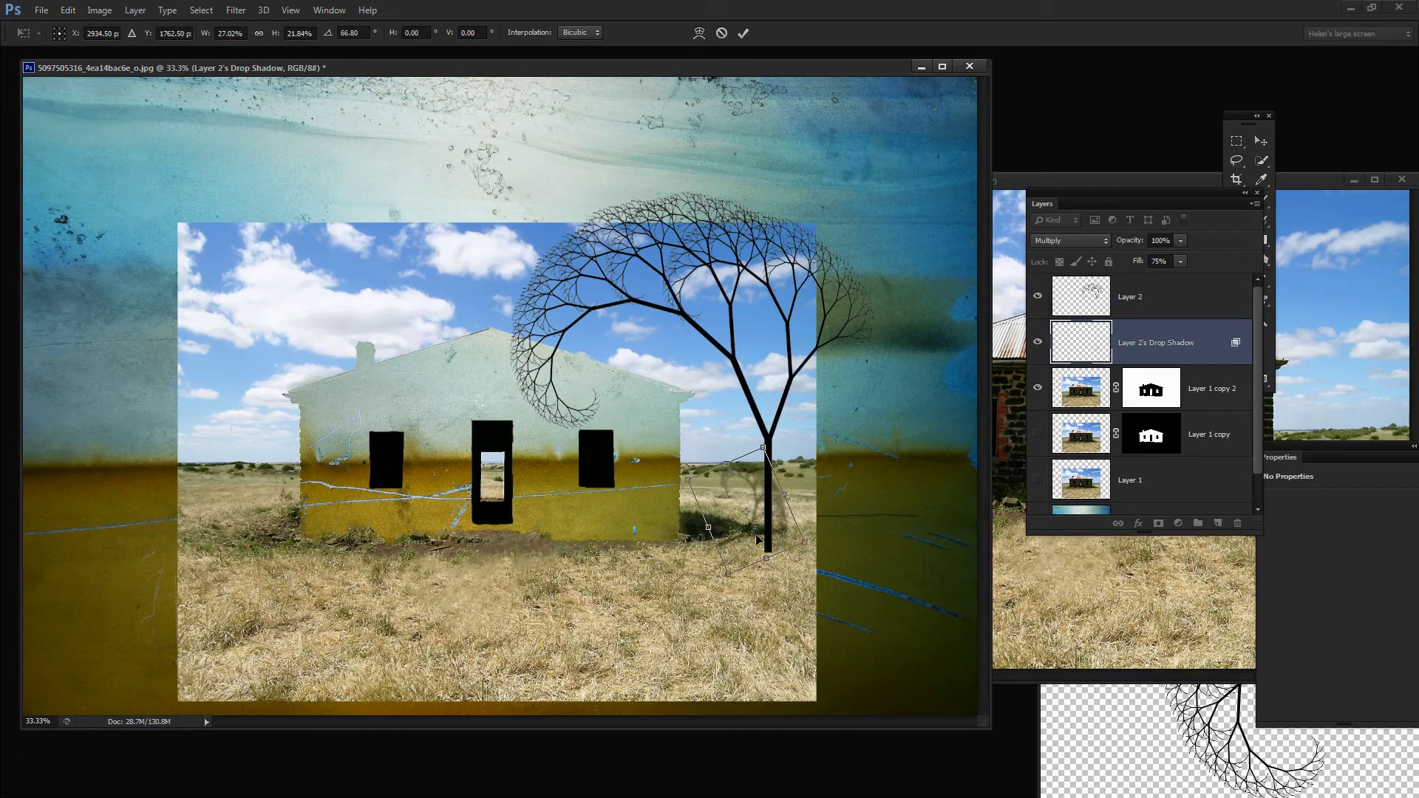
pyautogui.moveTo(765, 542); pyautogui.dragTo(810, 549)
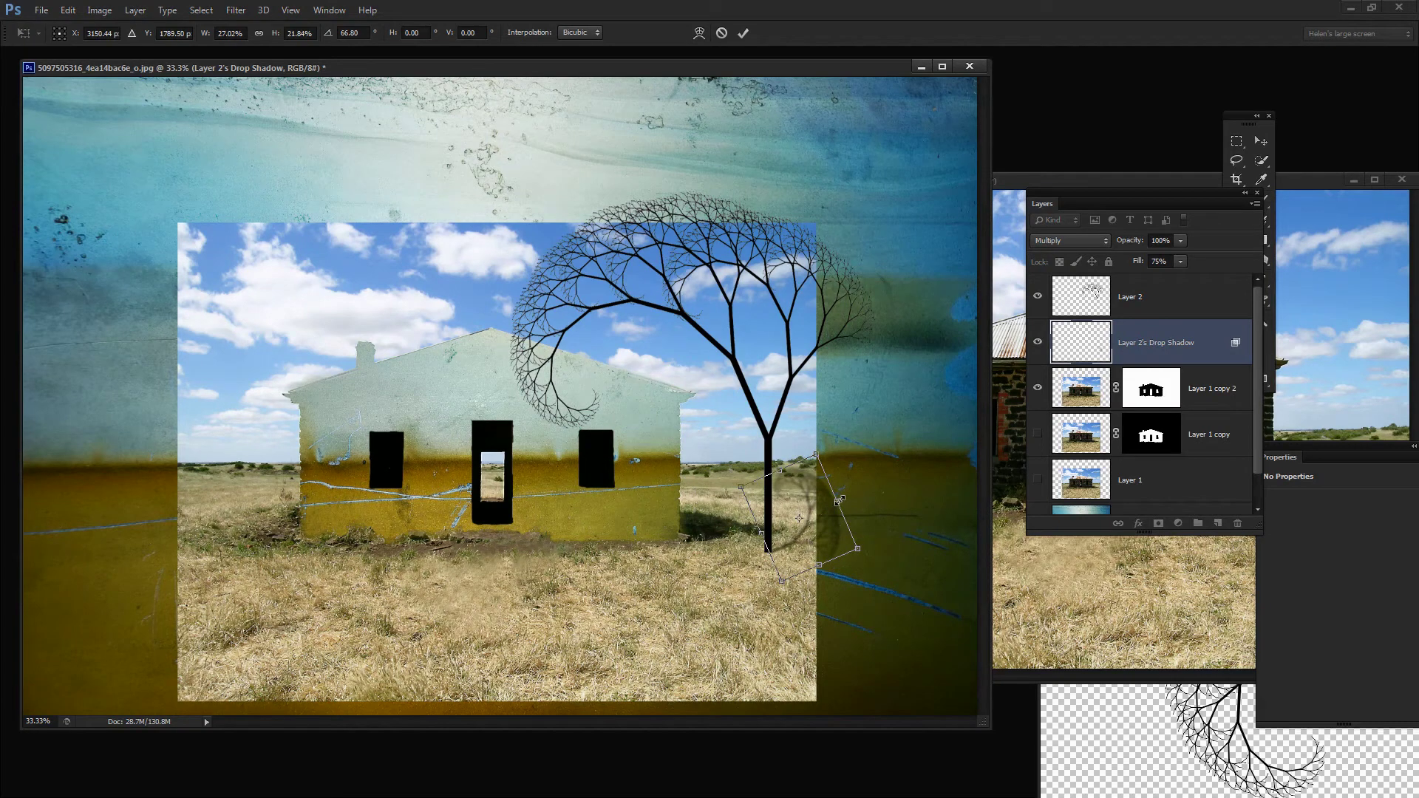
pyautogui.moveTo(839, 501); pyautogui.dragTo(852, 495)
pyautogui.moveTo(781, 465); pyautogui.dragTo(785, 479)
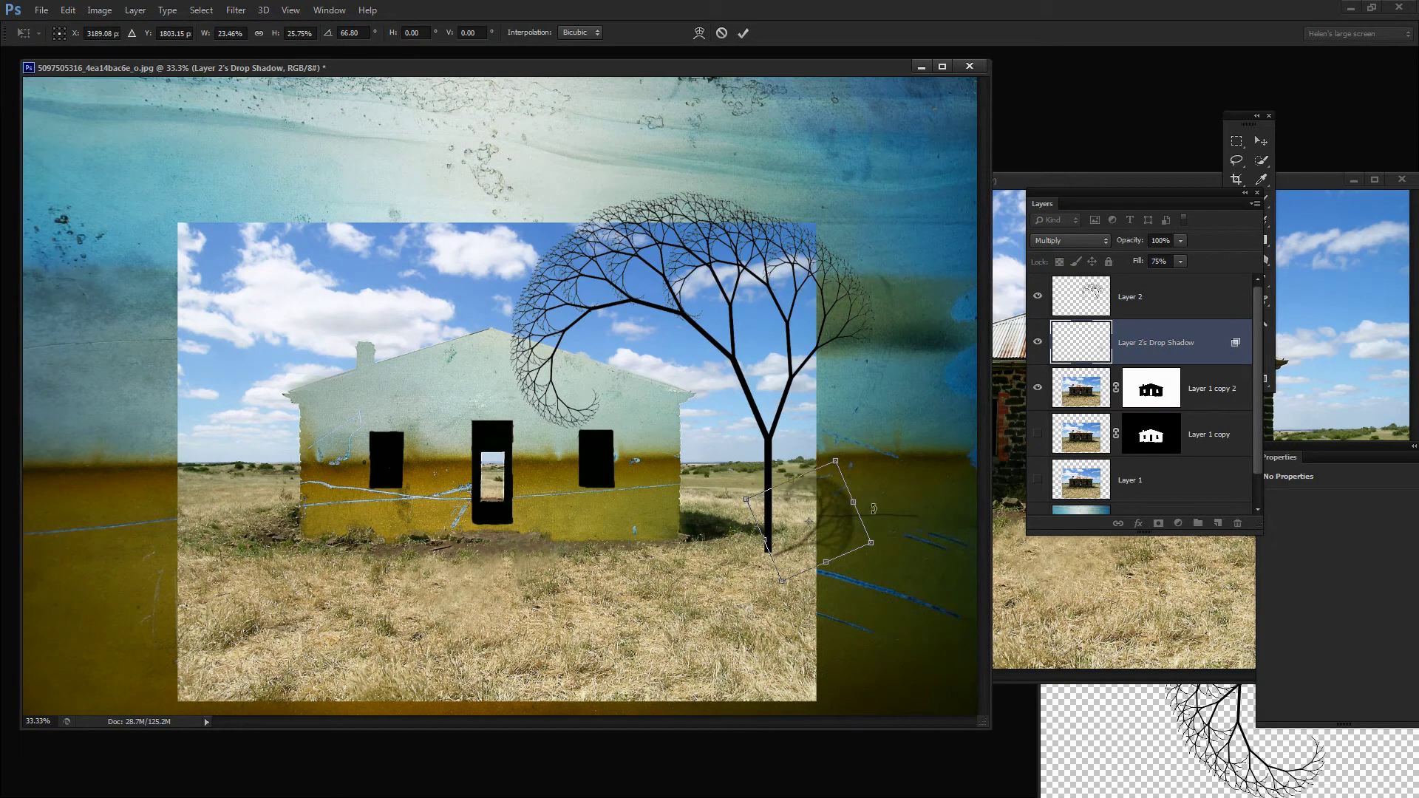
pyautogui.click(744, 34)
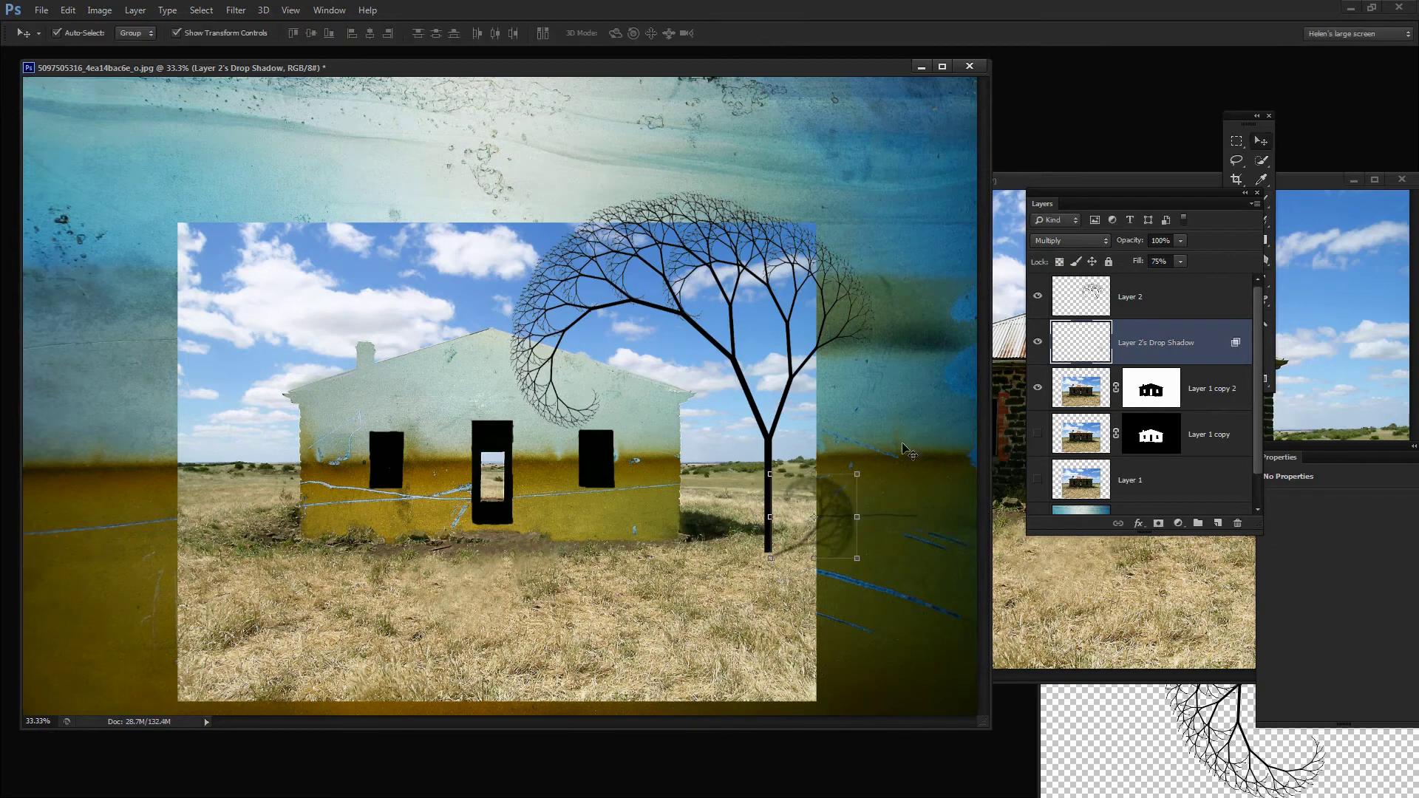
# Nudge the shadow slightly up-left and lower its opacity to 79%.
pyautogui.moveTo(808, 550); pyautogui.dragTo(804, 546)
pyautogui.moveTo(1140, 244); pyautogui.dragTo(1124, 251)
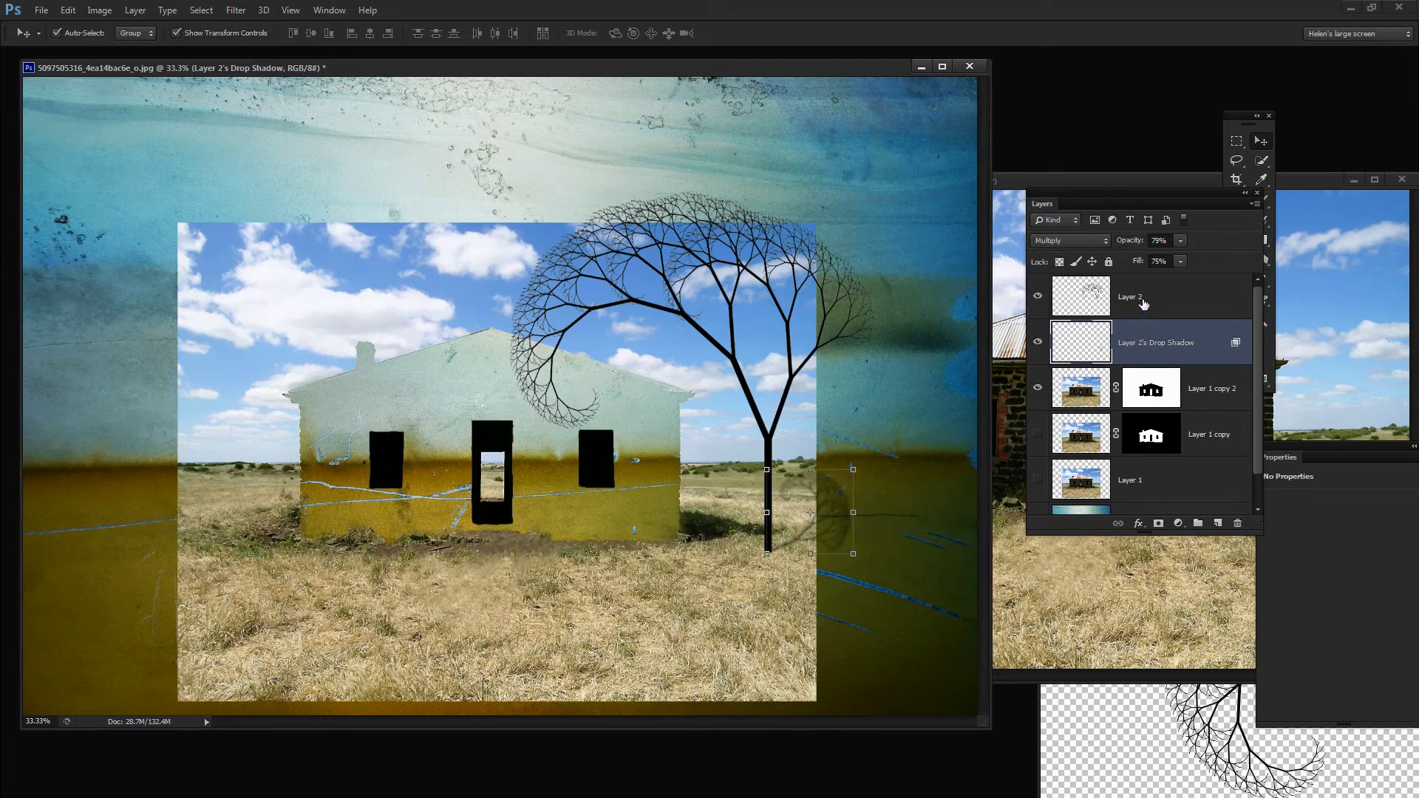
pyautogui.click(1143, 304)
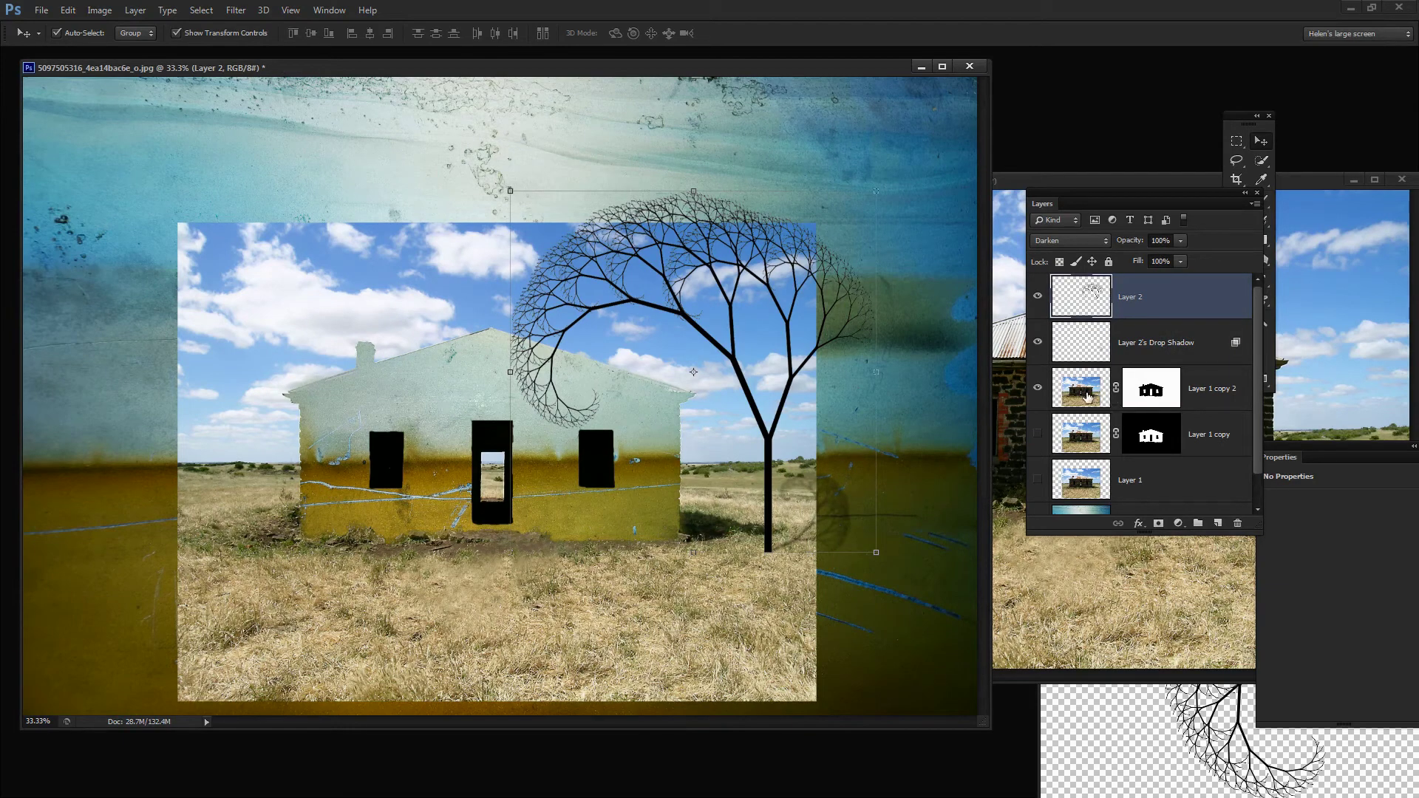
# Add a drop shadow to Layer 1 copy 2 with 11 px distance, 46 px size, and lower opacity.
pyautogui.click(1088, 397)
pyautogui.click(1139, 523)
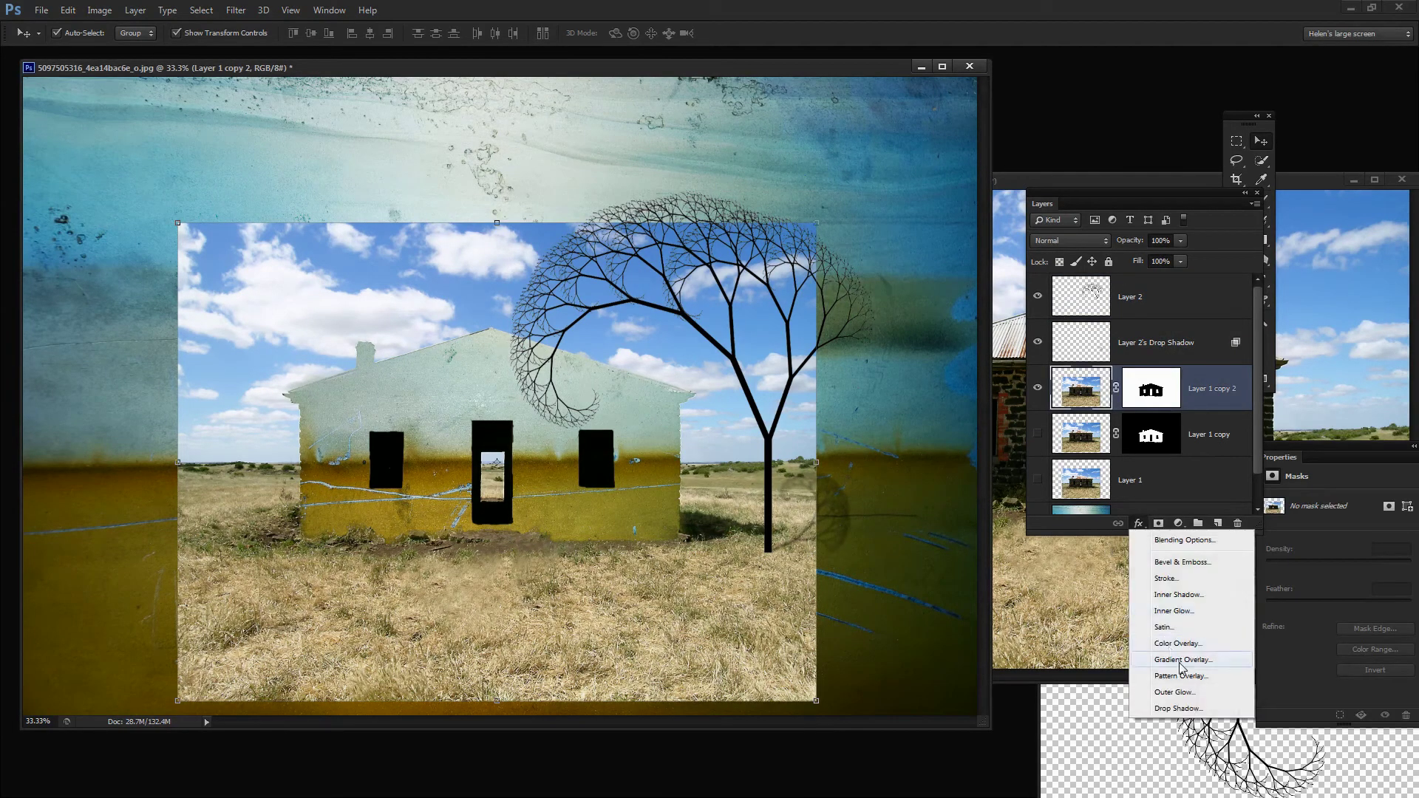
pyautogui.click(1177, 708)
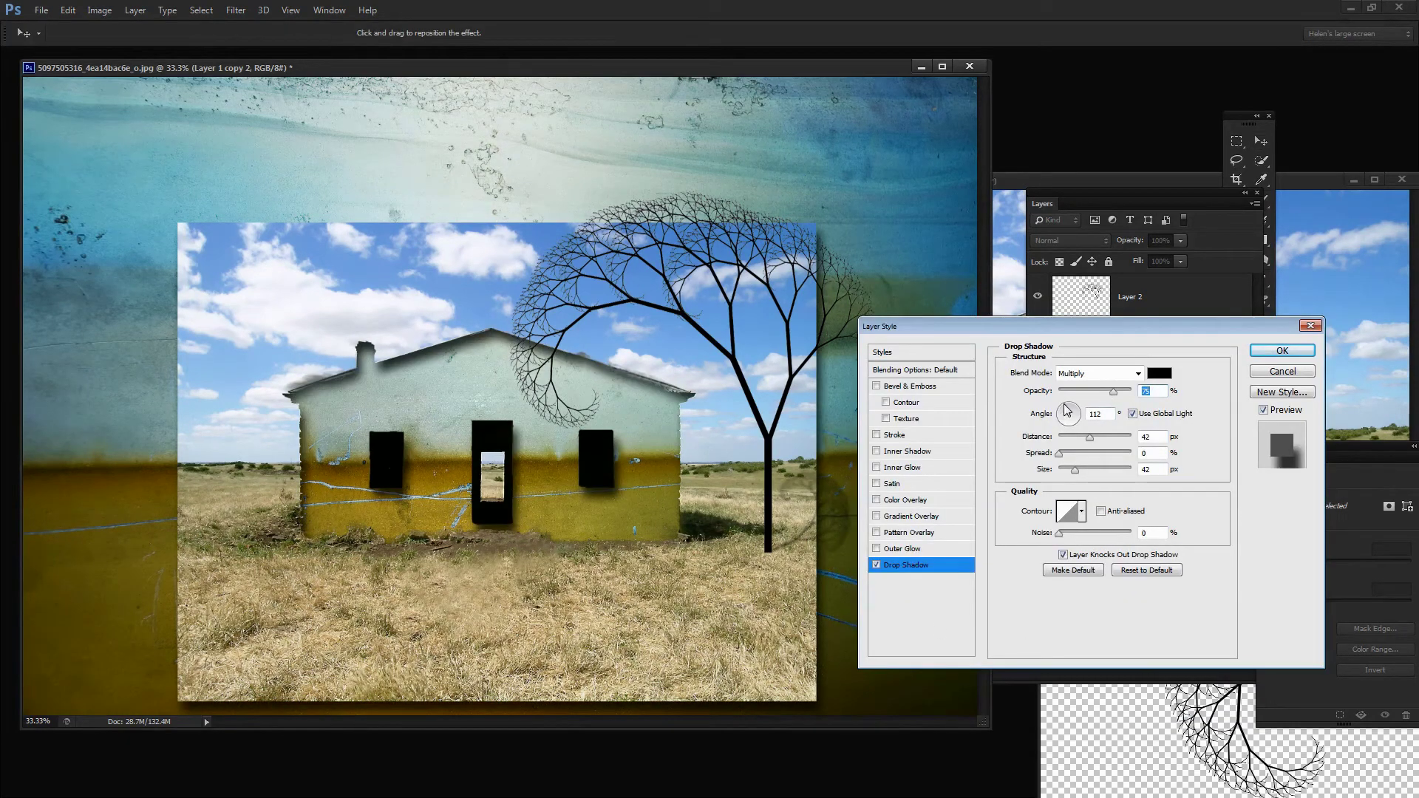
pyautogui.moveTo(1089, 438); pyautogui.dragTo(1068, 446)
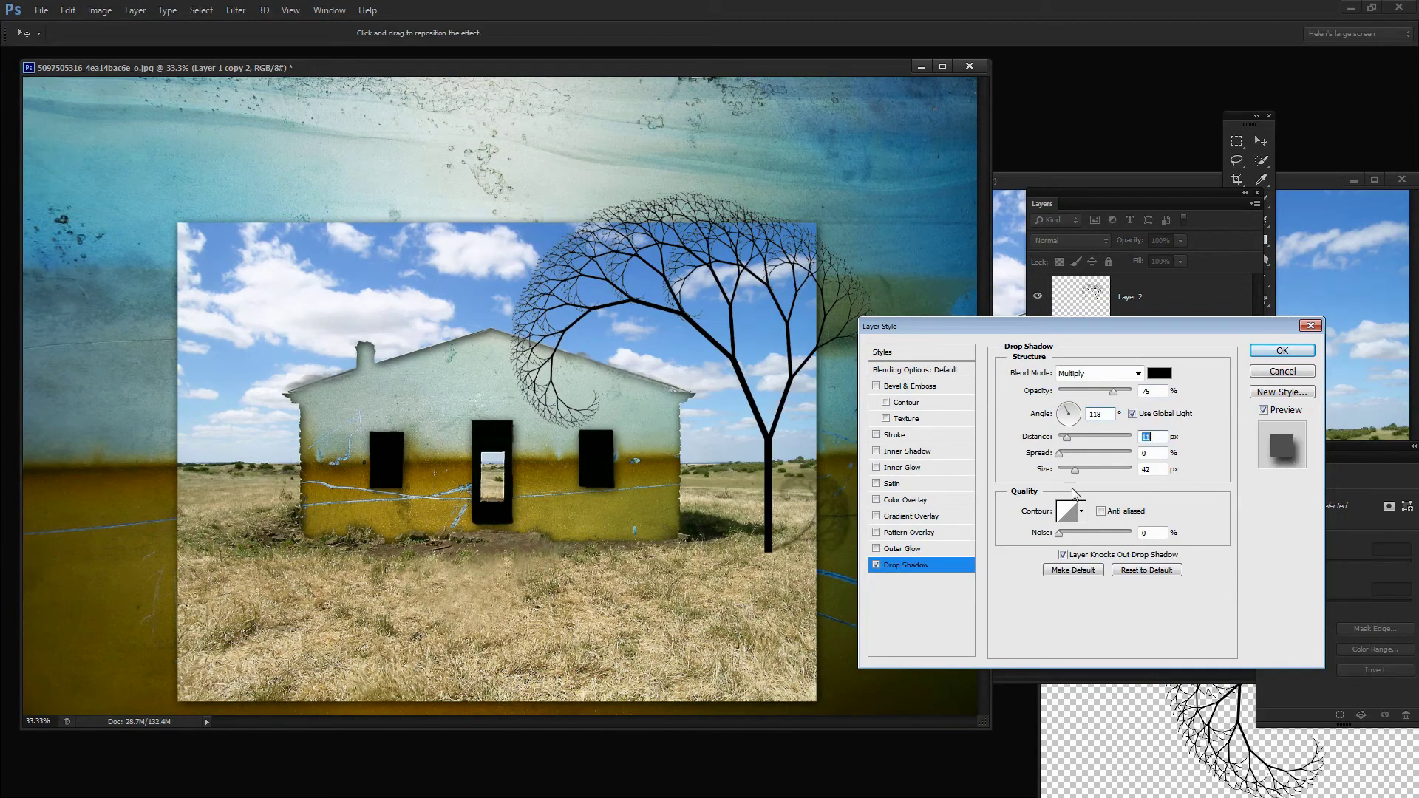
pyautogui.moveTo(1078, 475); pyautogui.dragTo(1078, 477)
pyautogui.moveTo(1114, 393); pyautogui.dragTo(1105, 400)
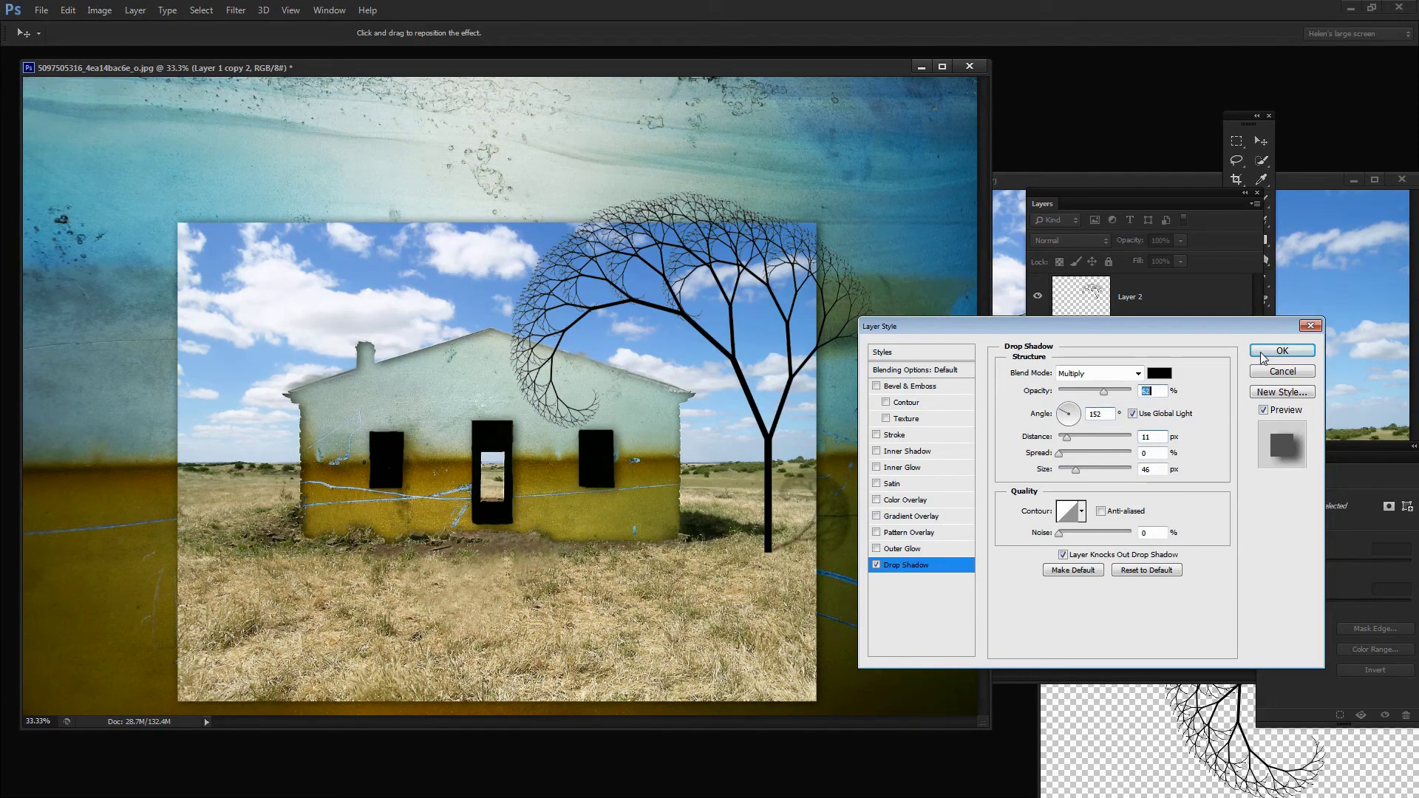
pyautogui.click(1283, 351)
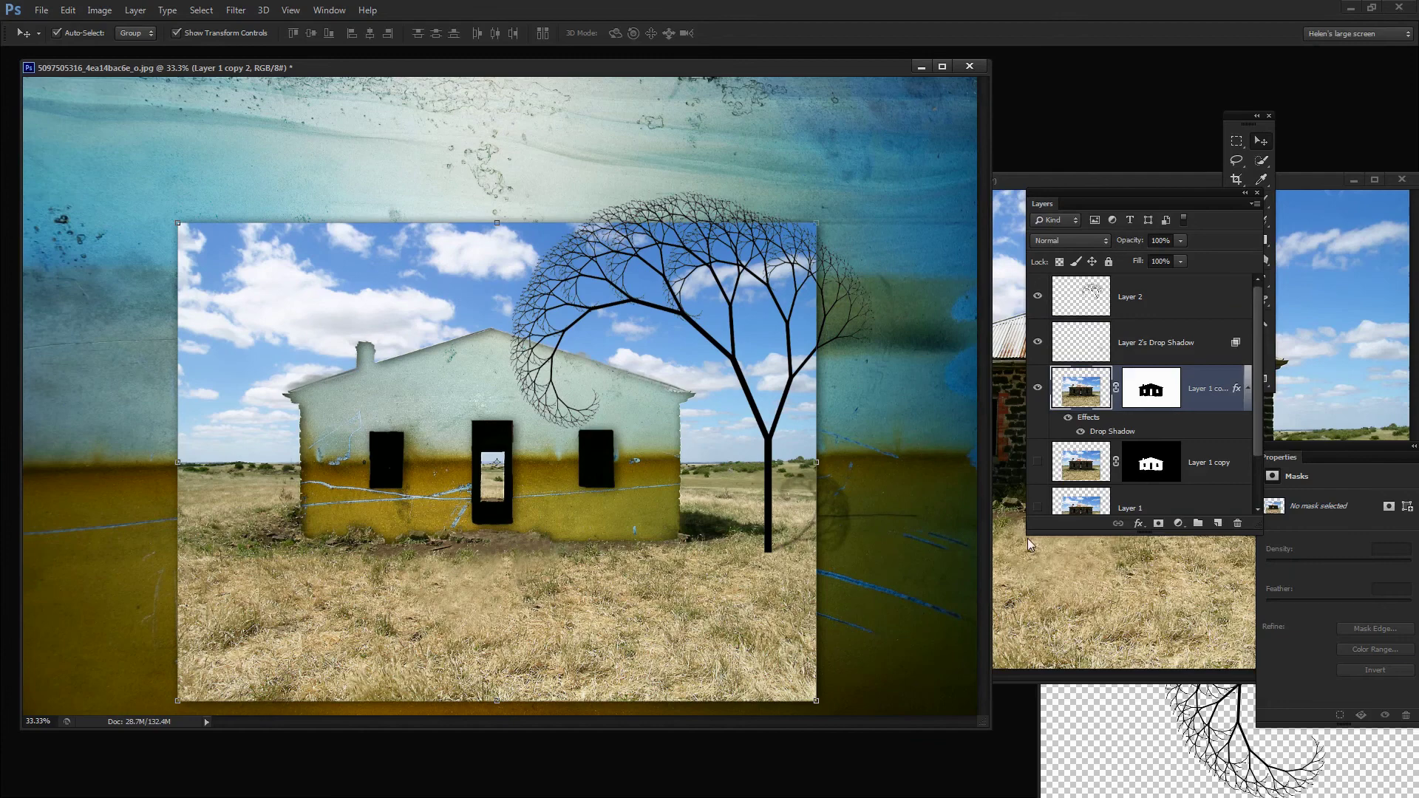
# Show Layer 1 copy and hide Layer 1 copy 2 and the tree's cast shadow.
pyautogui.click(1036, 465)
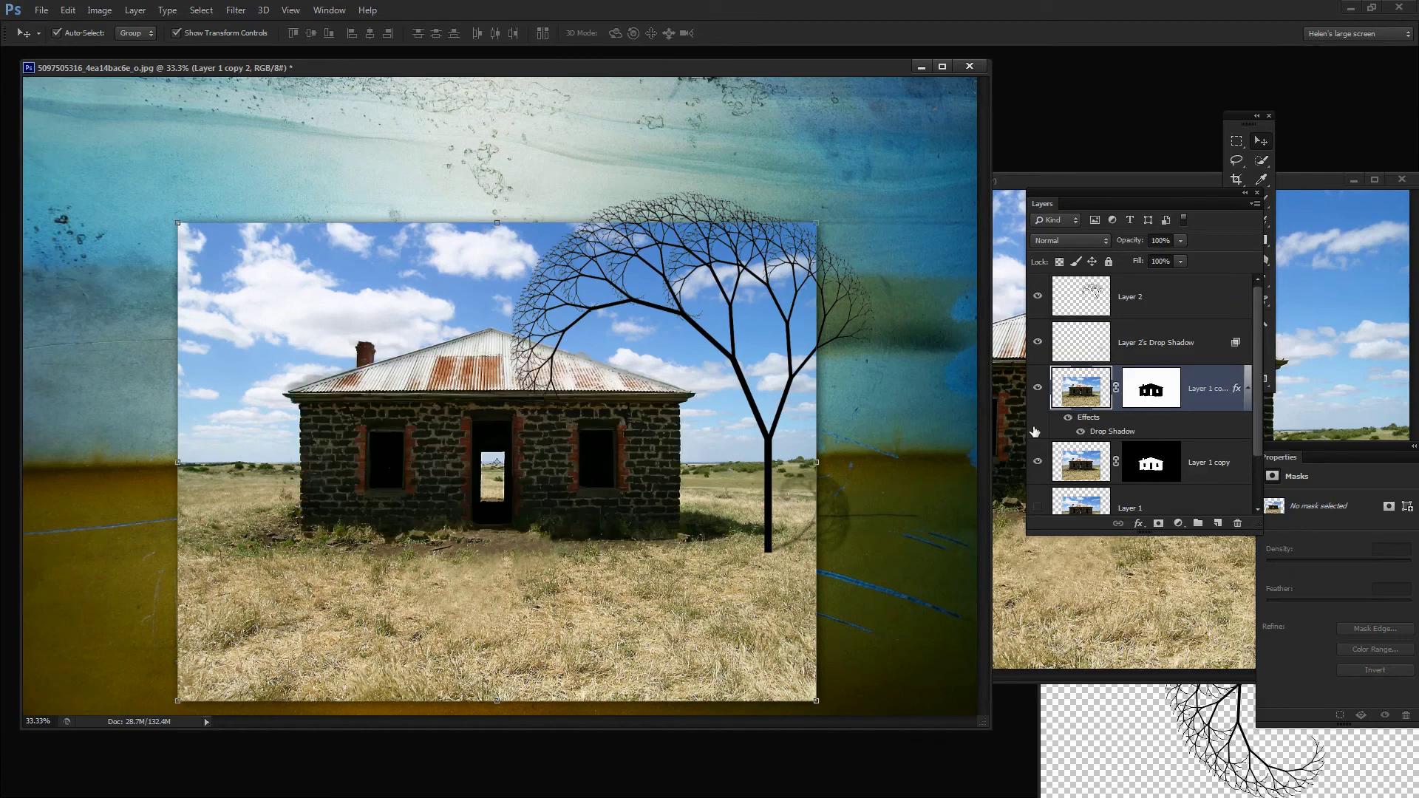
pyautogui.click(1039, 388)
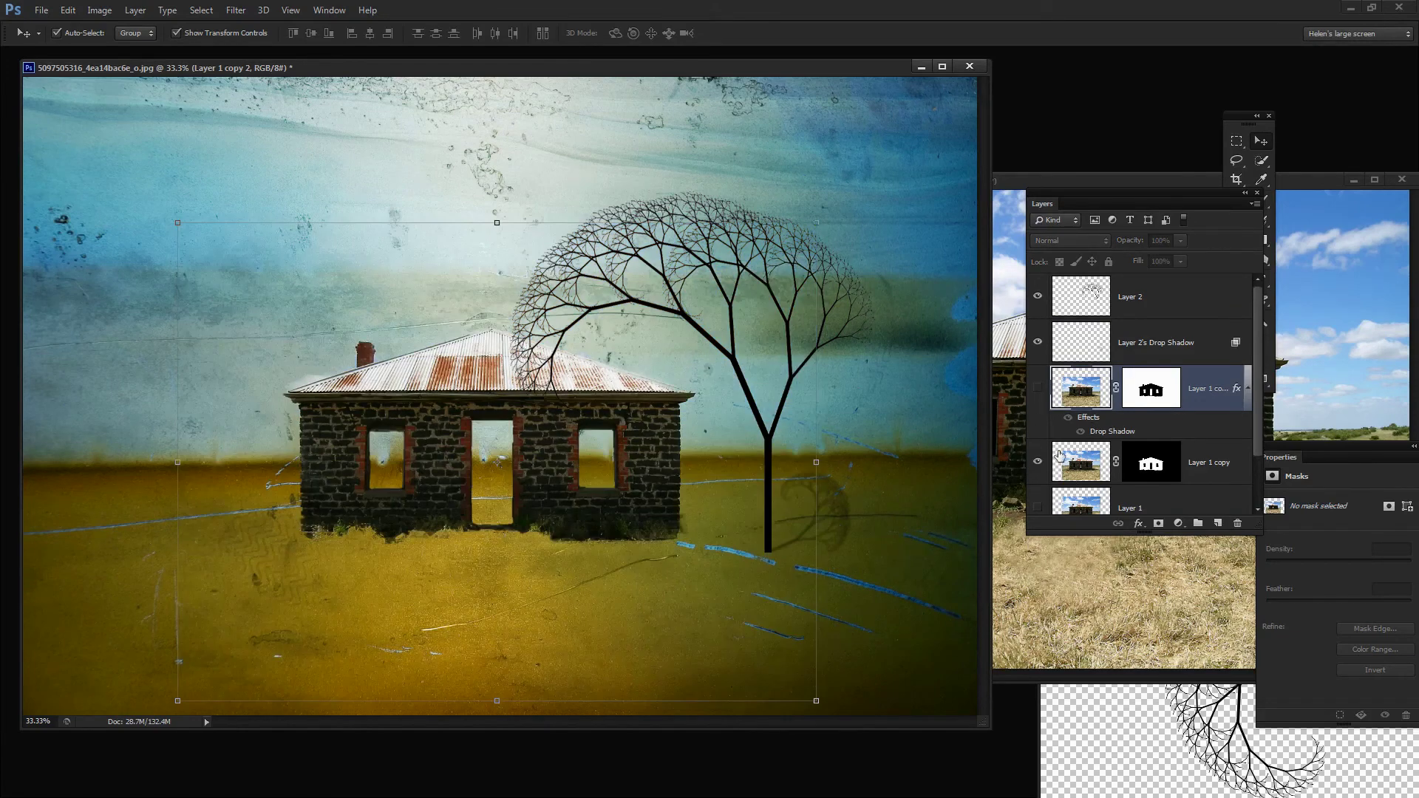
pyautogui.click(1040, 297)
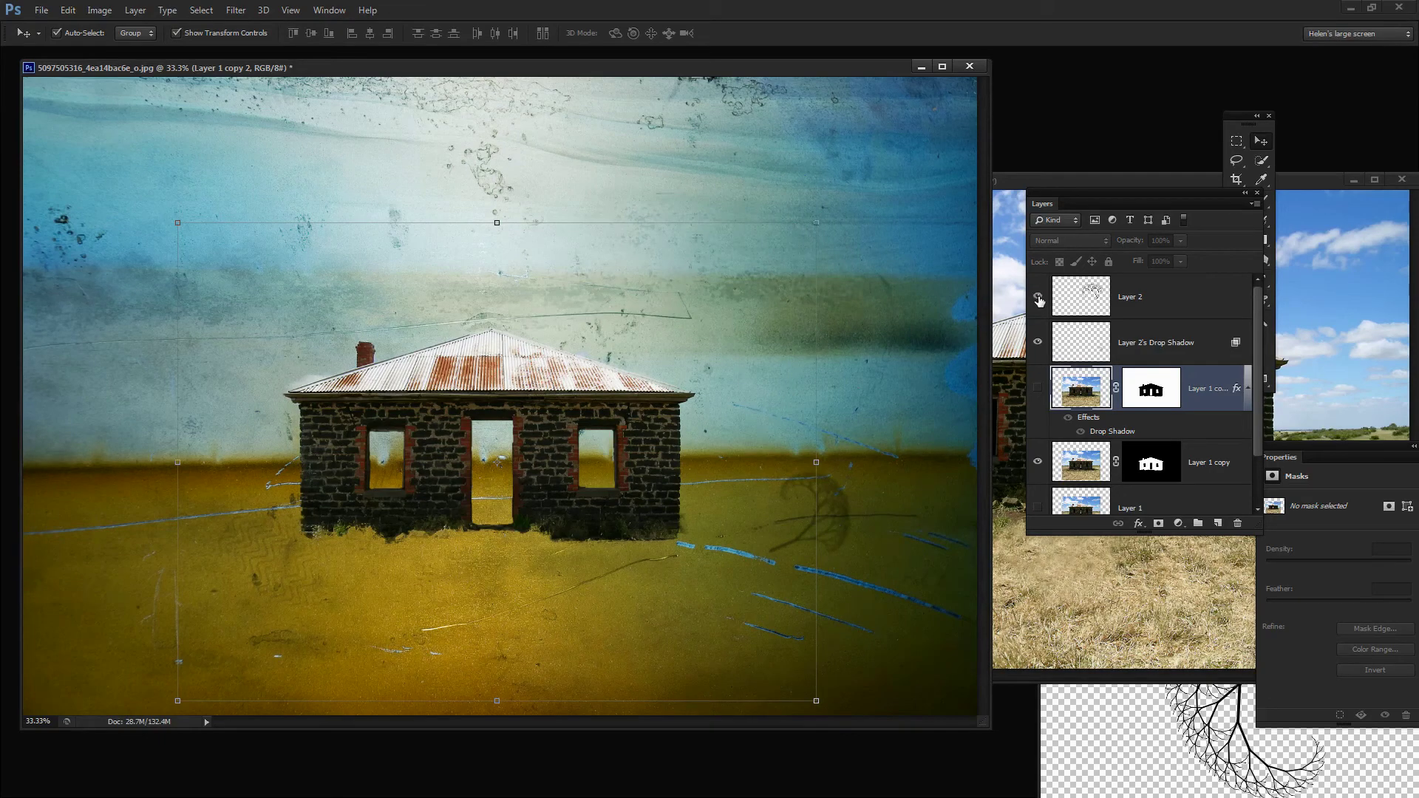
pyautogui.click(1038, 297)
pyautogui.click(1038, 342)
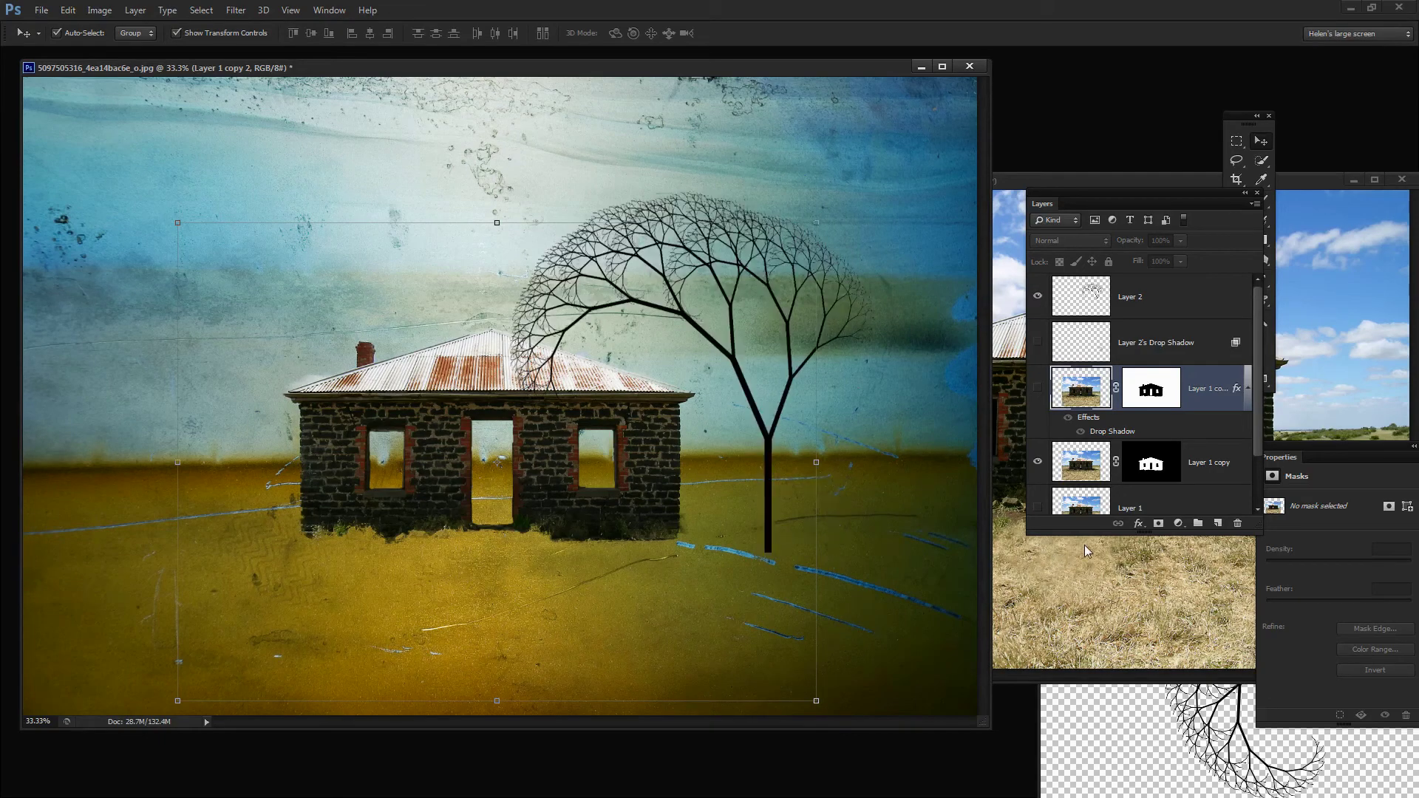
# Enlarge the Layers panel, compare both houses, leave Layer 1 copy 2 and the shadow hidden, and select Layer 1.
pyautogui.moveTo(1252, 528); pyautogui.dragTo(1283, 650)
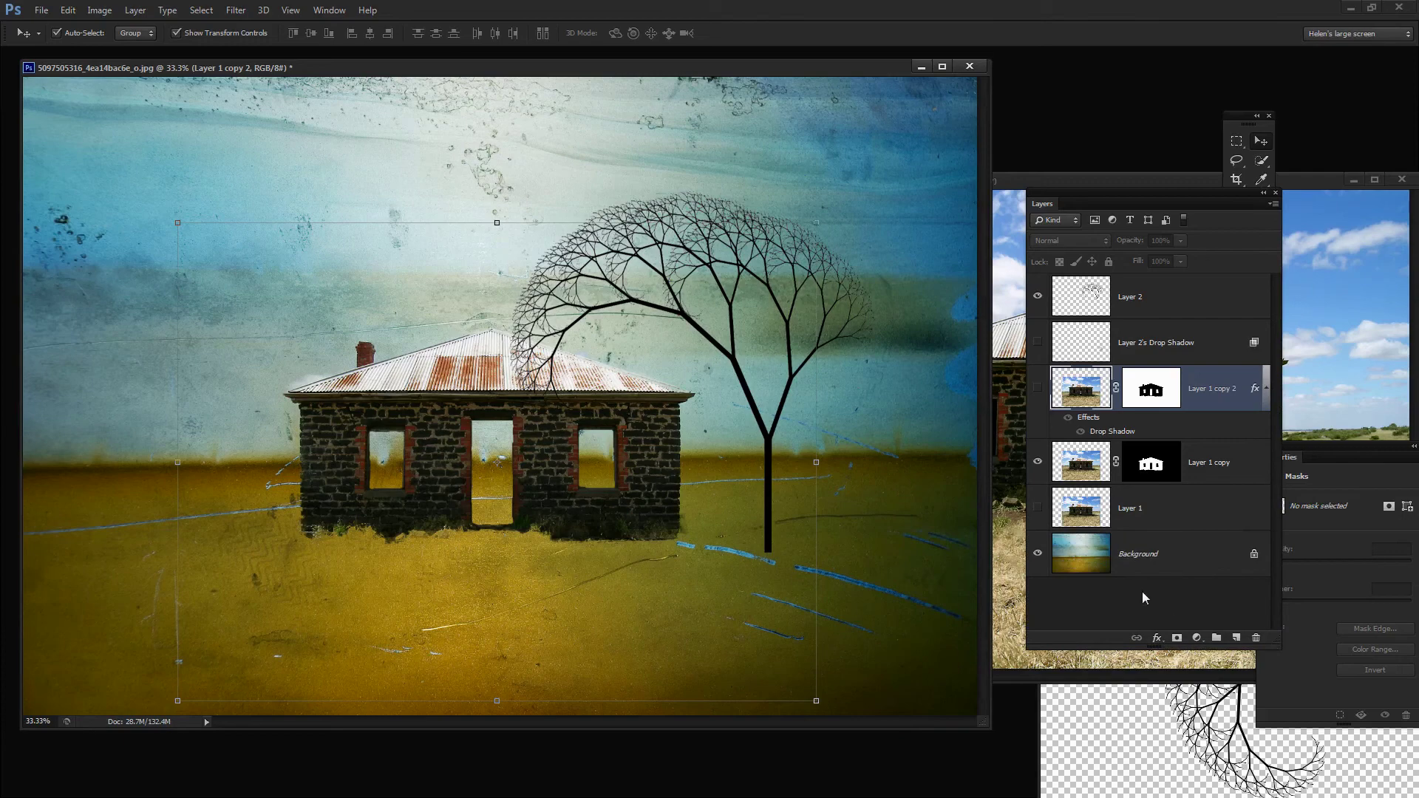
pyautogui.click(1039, 387)
pyautogui.click(1038, 342)
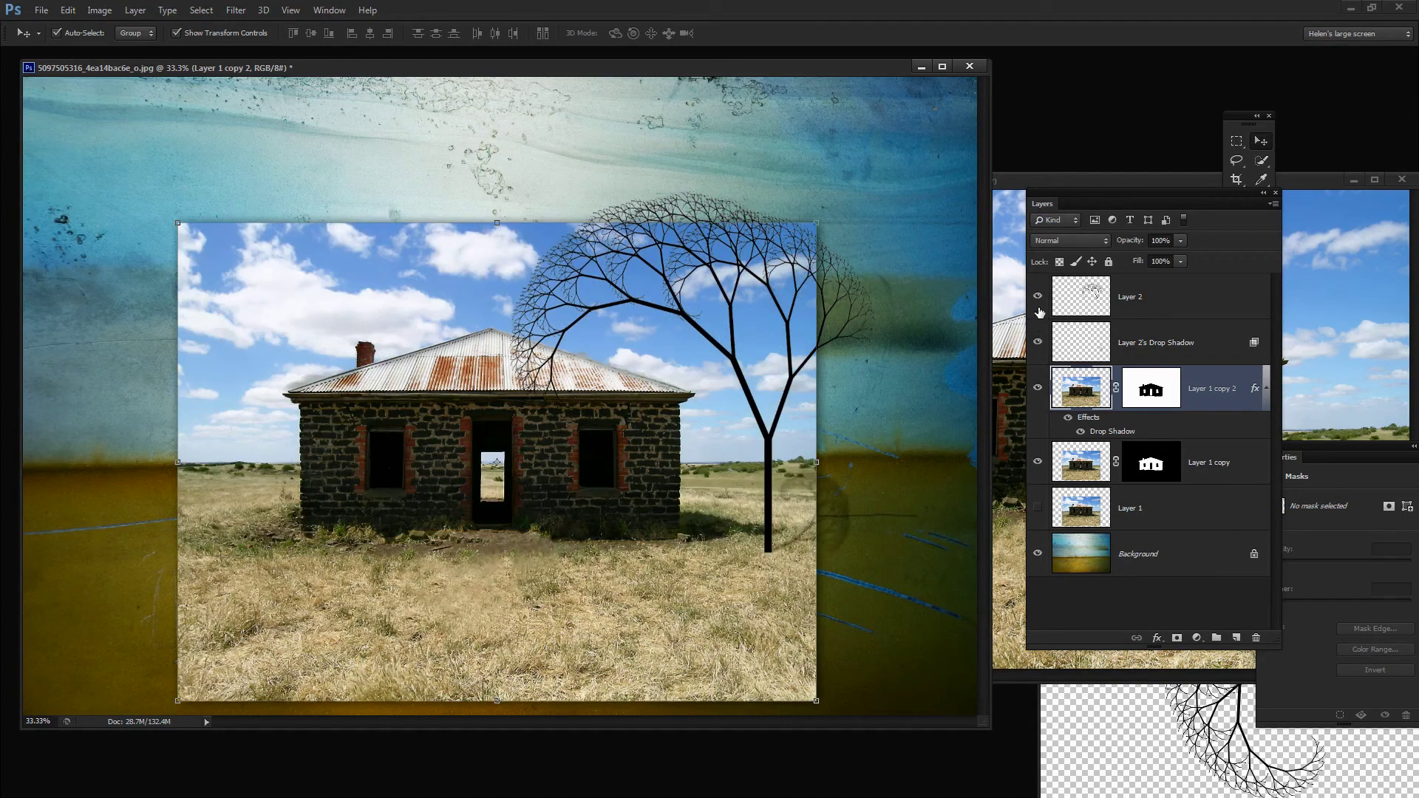
pyautogui.click(1038, 464)
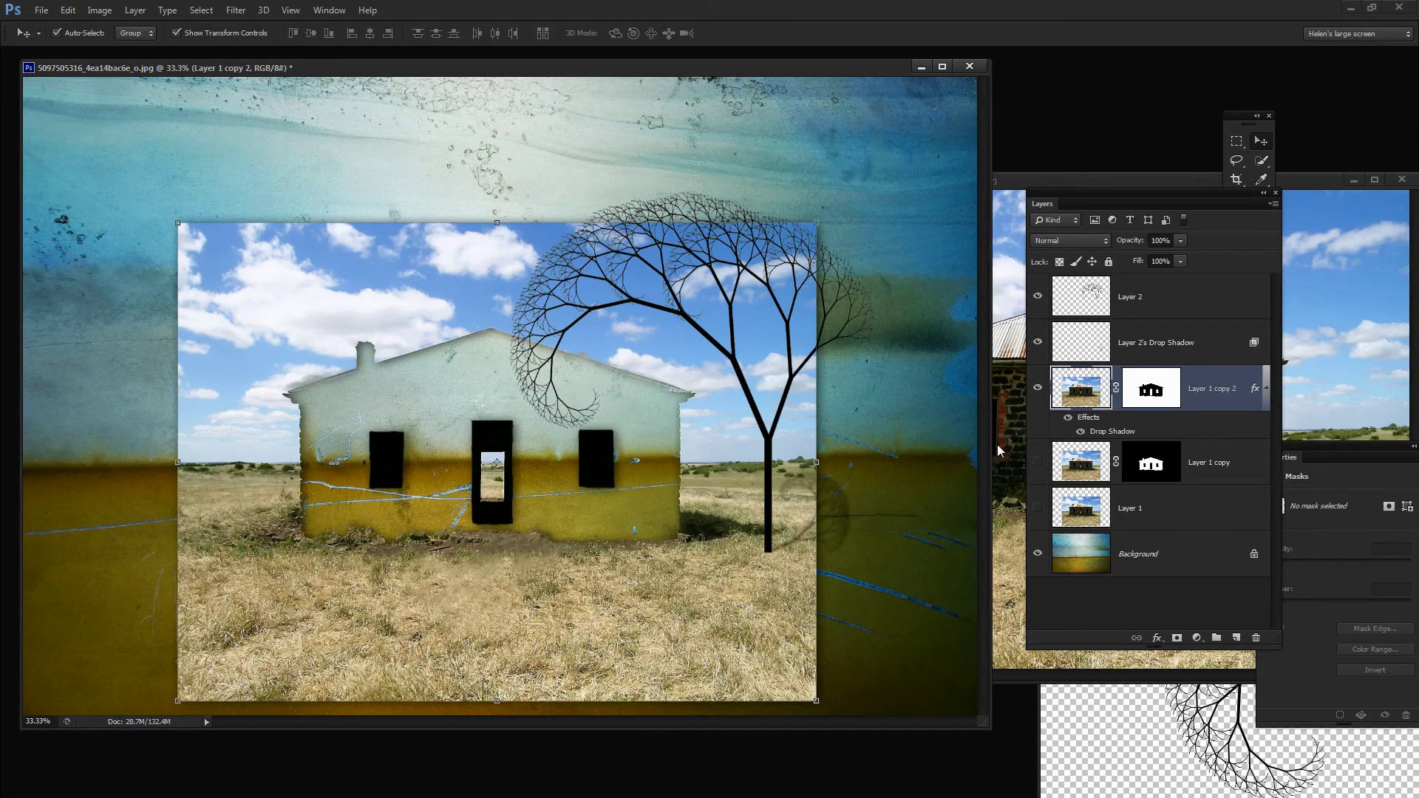
pyautogui.click(1038, 463)
pyautogui.click(1038, 388)
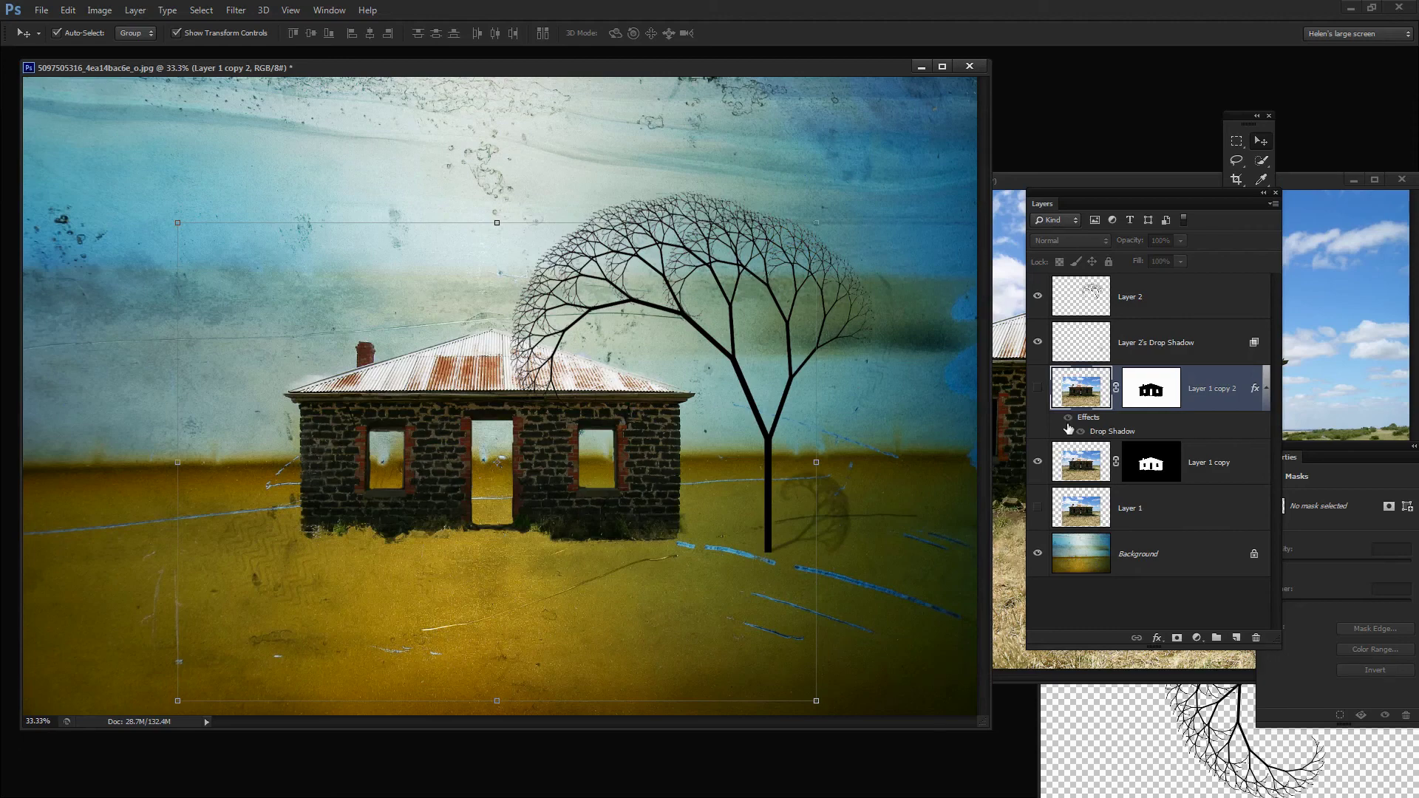
pyautogui.click(1038, 343)
pyautogui.click(1193, 525)
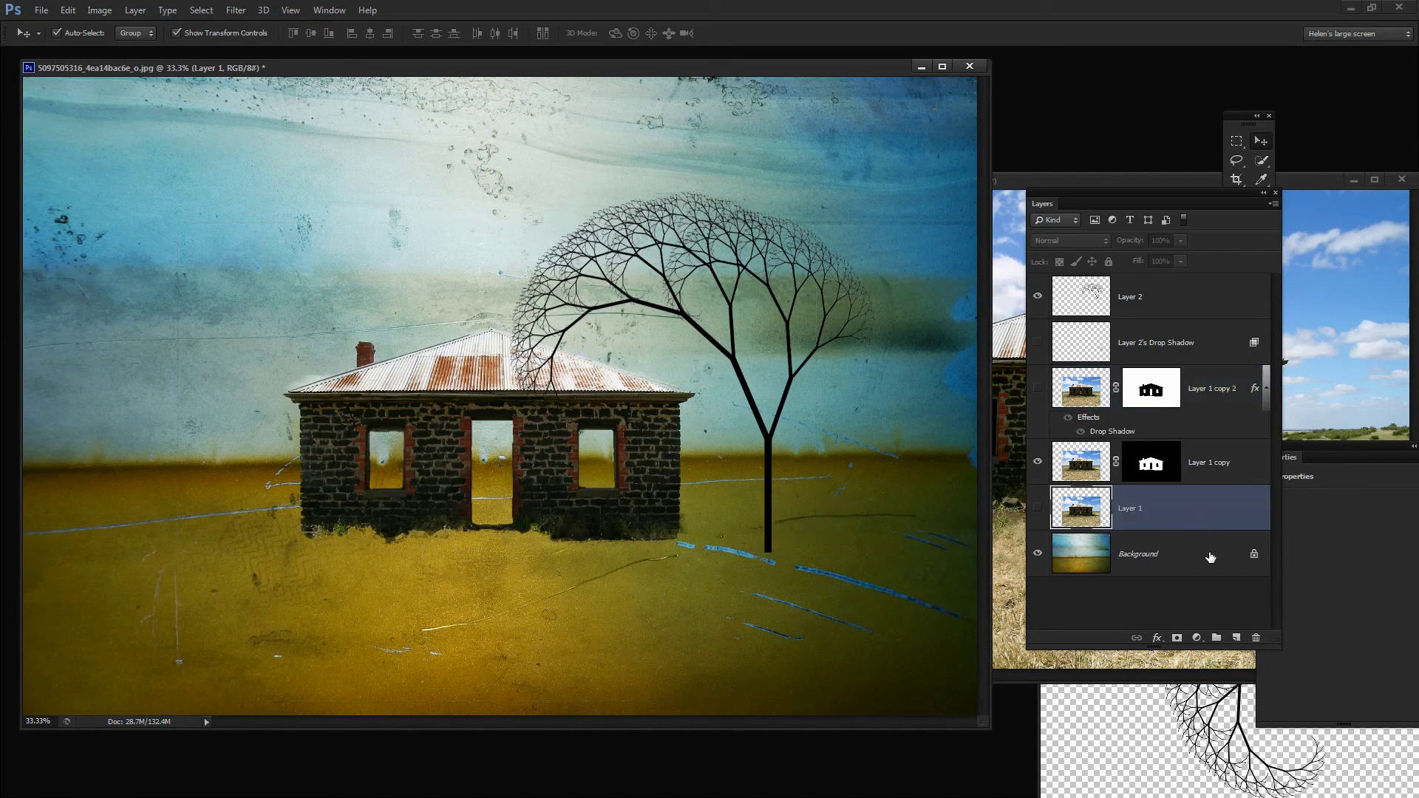